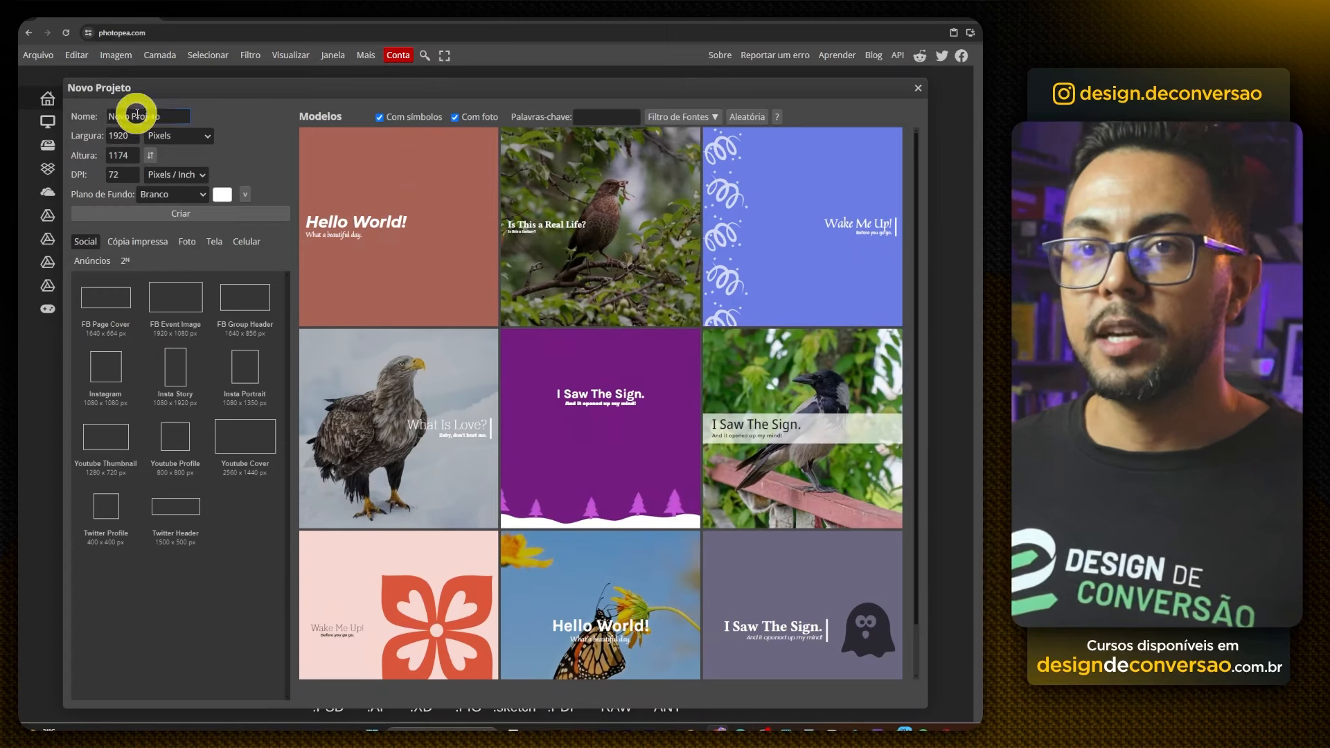
Create a new project 1080 pixels wide and 1080 pixels high.
{"action": "left_click_drag", "start_coordinate": [132, 134], "coordinate": [93, 130]}
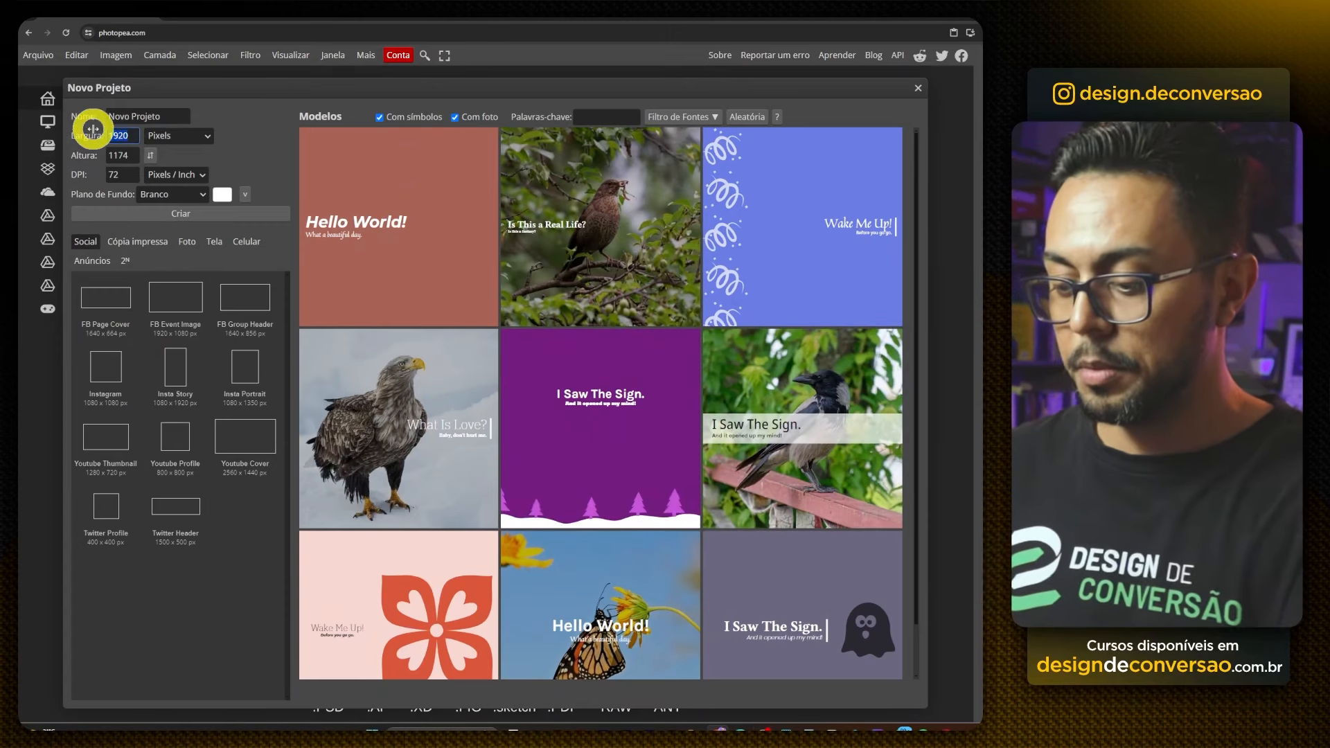
{"action": "type", "text": "1080"}
{"action": "left_click", "coordinate": [84, 152]}
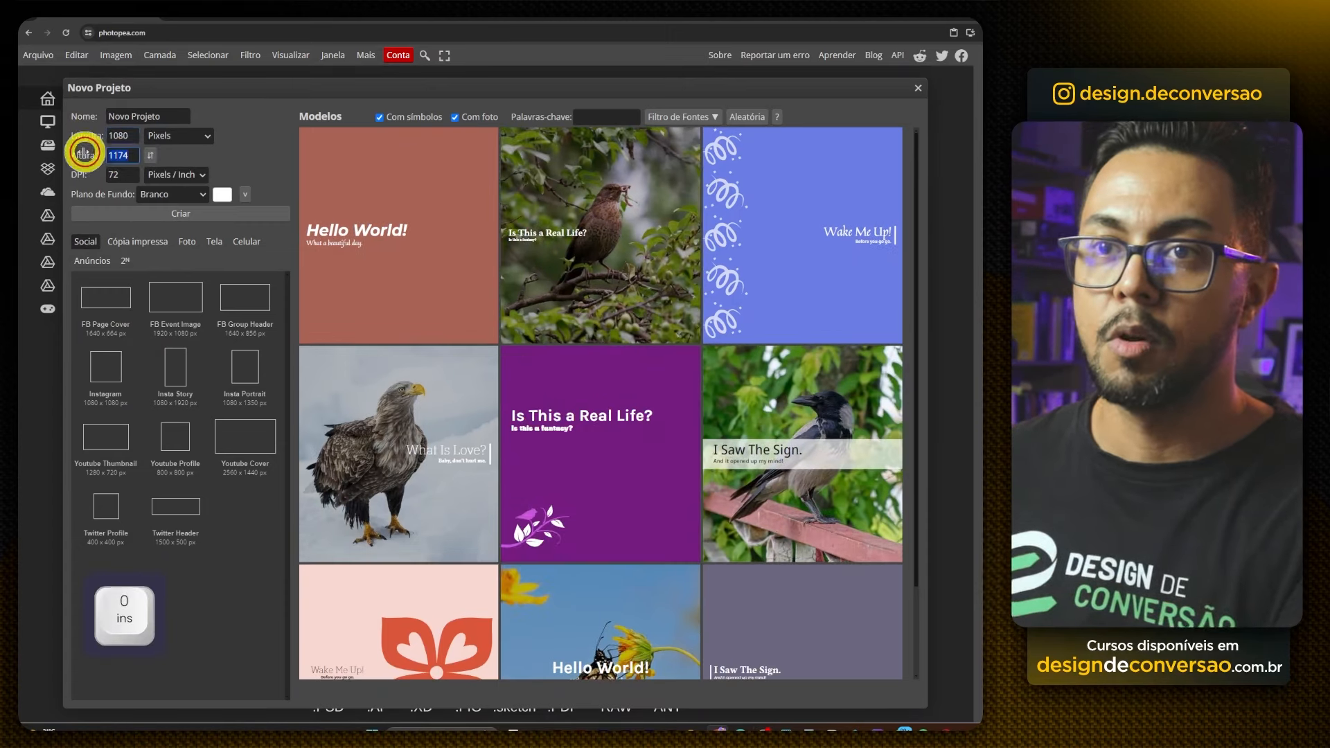
{"action": "type", "text": "1080"}
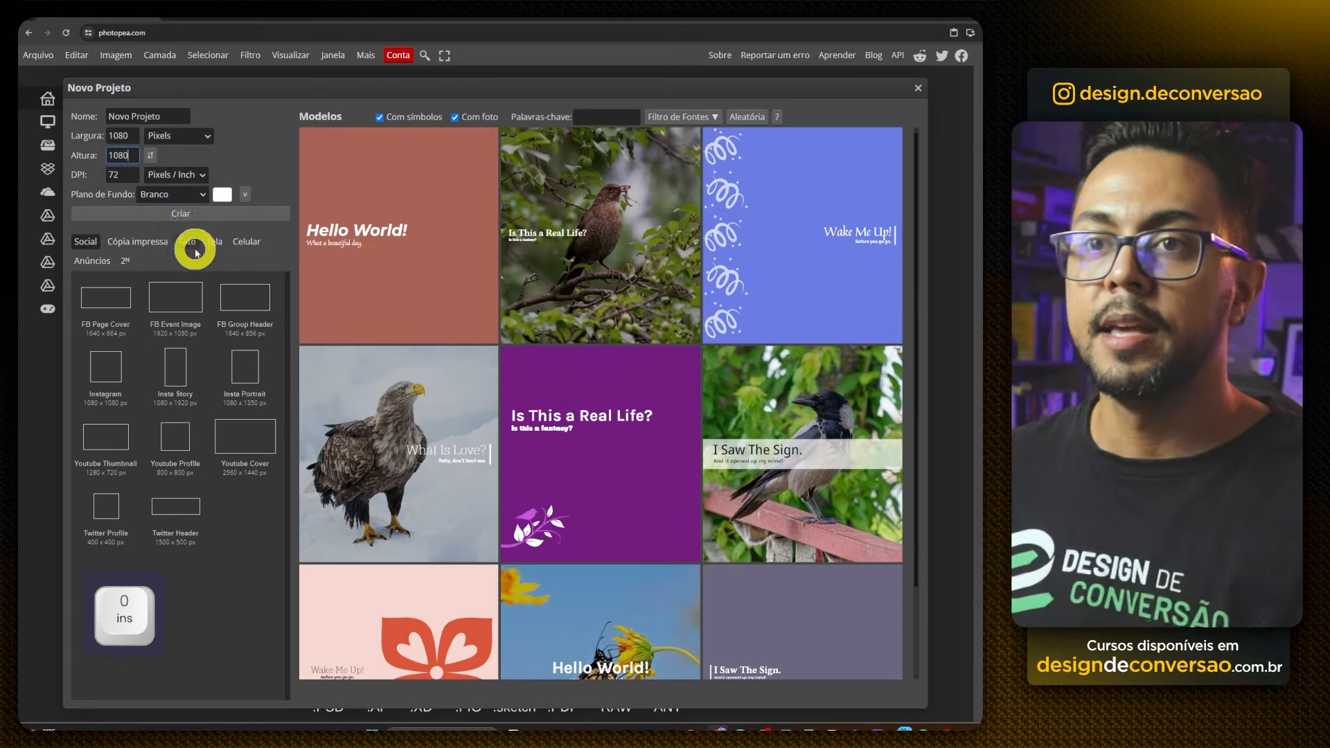
{"action": "left_click", "coordinate": [173, 214]}
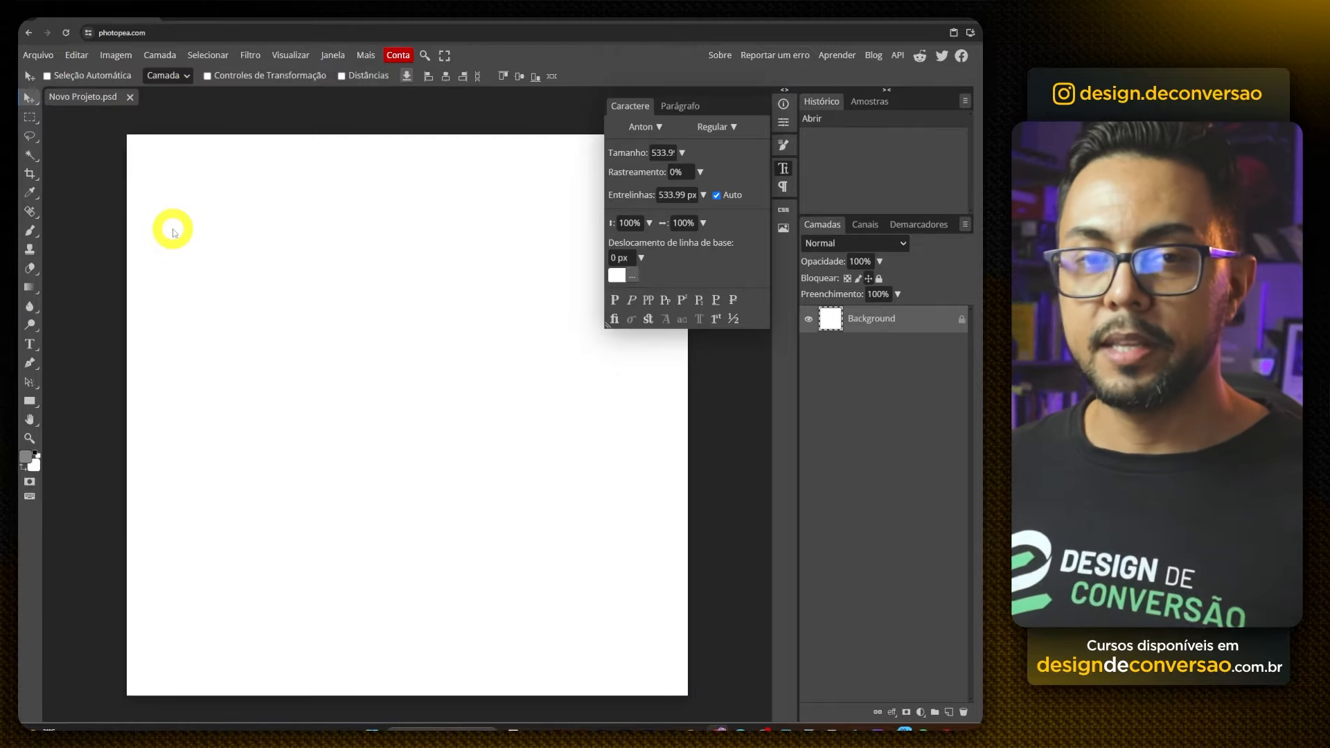
Copy the Texturelabs_Wood_1995.jpg image from its browser page and paste it into the new Photopea project.
{"action": "left_click", "coordinate": [337, 18]}
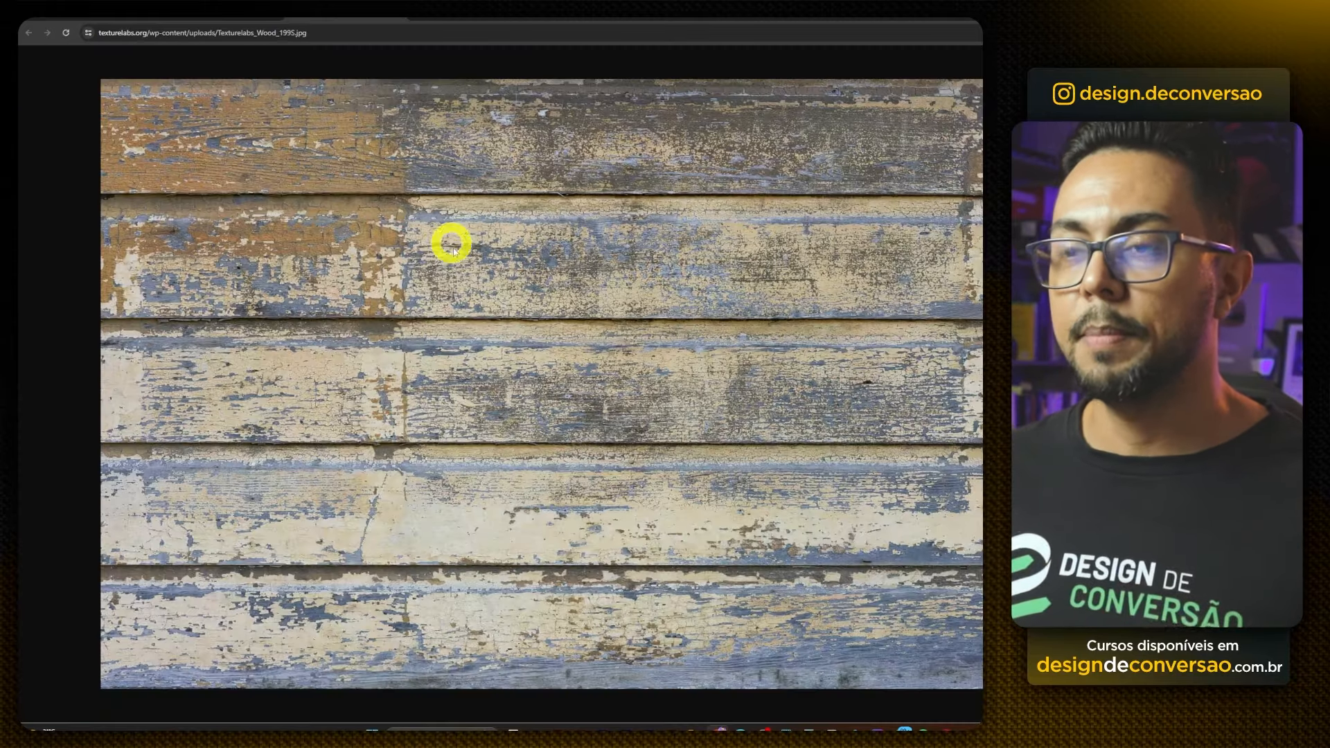
{"action": "right_click", "coordinate": [334, 283]}
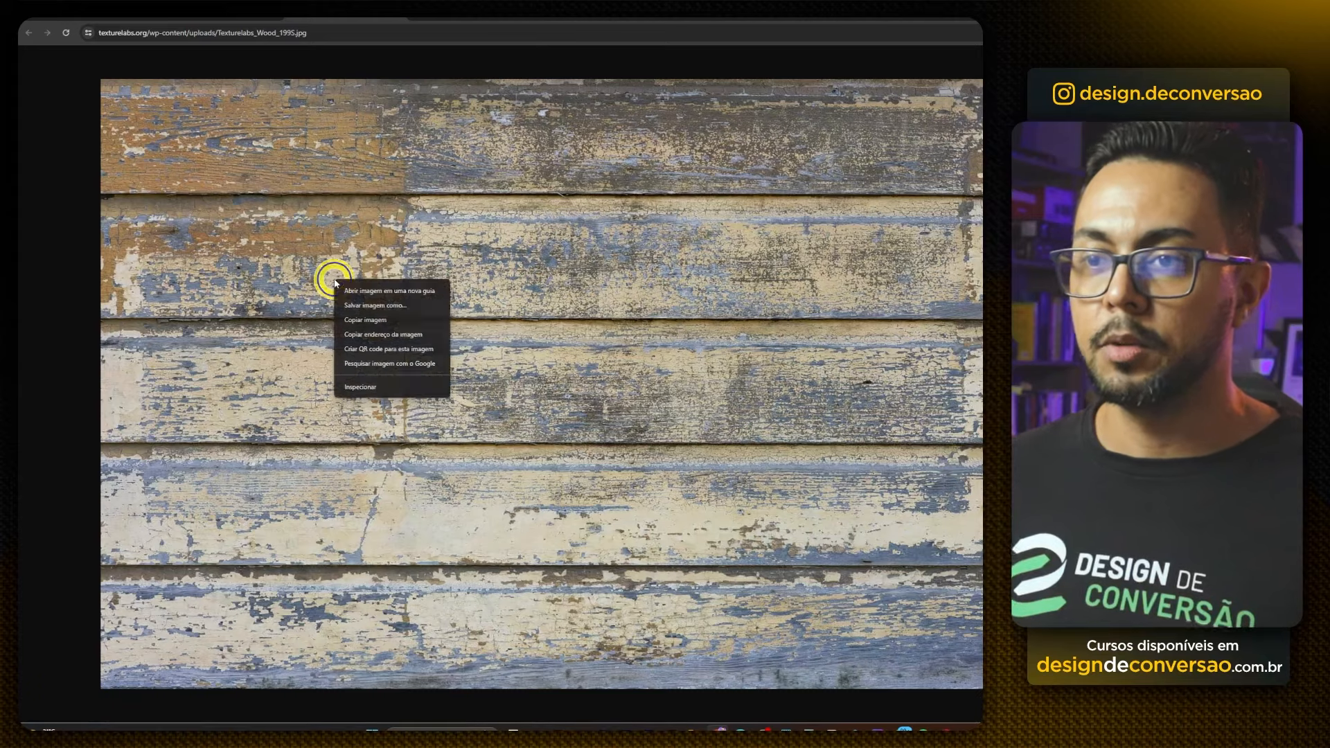
{"action": "left_click", "coordinate": [402, 320]}
{"action": "left_click", "coordinate": [104, 23]}
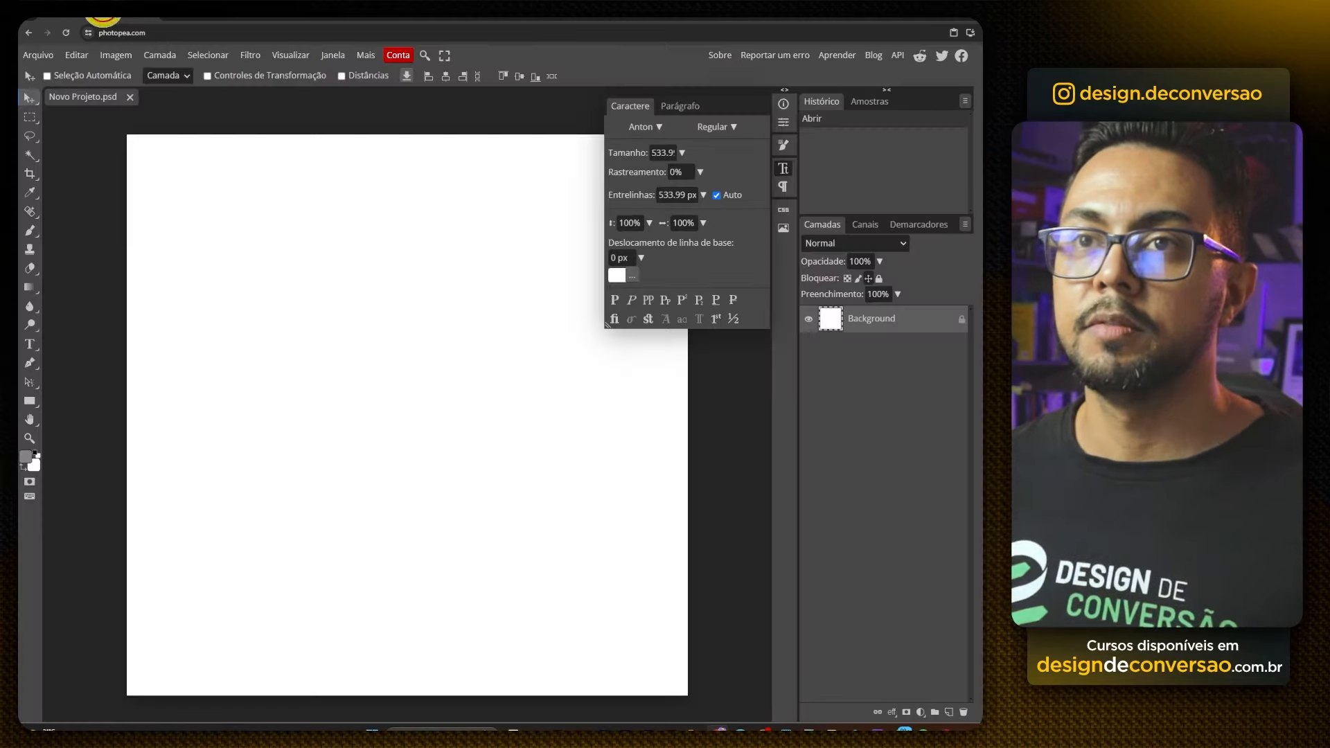
{"action": "key", "text": "ctrl+v"}
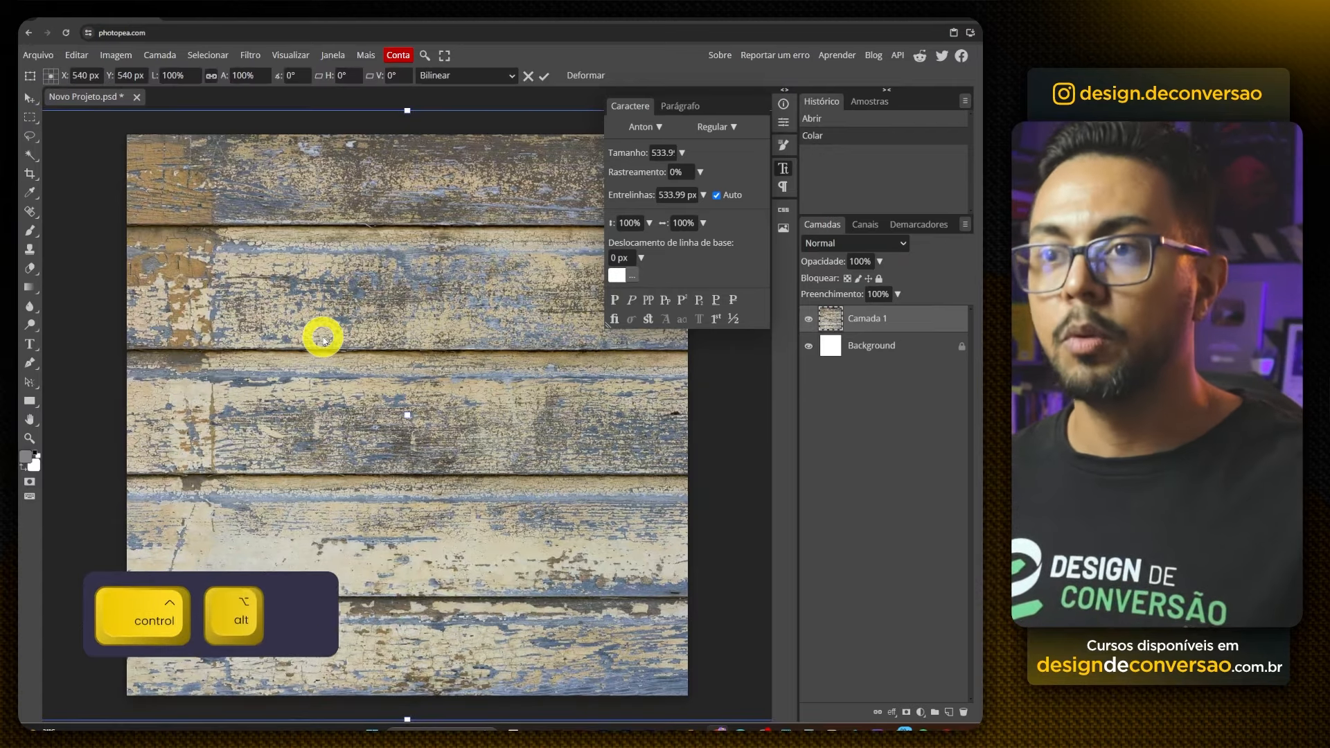
Scale the pasted wood texture proportionally about its centre to about 92% so it fits the canvas height.
{"action": "key", "text": "ctrl+alt+t"}
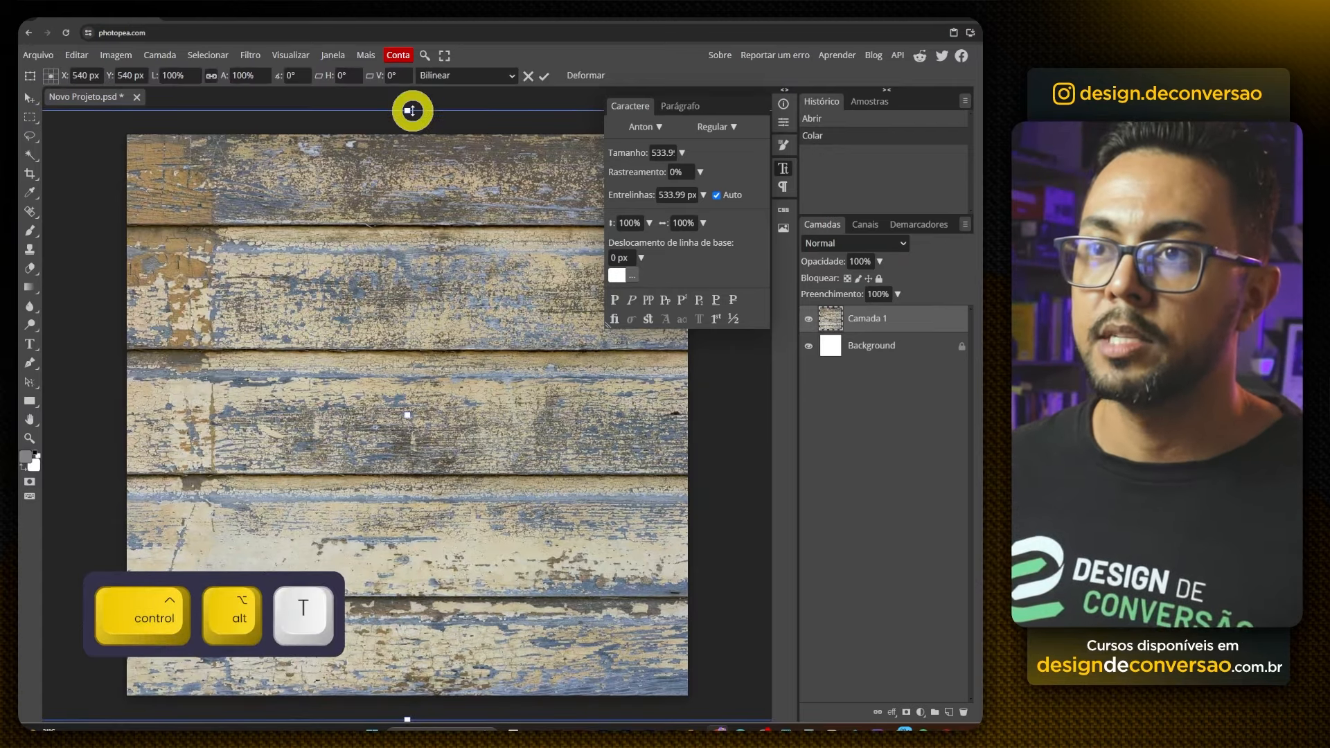
{"action": "left_click_drag", "start_coordinate": [411, 113], "coordinate": [411, 135]}
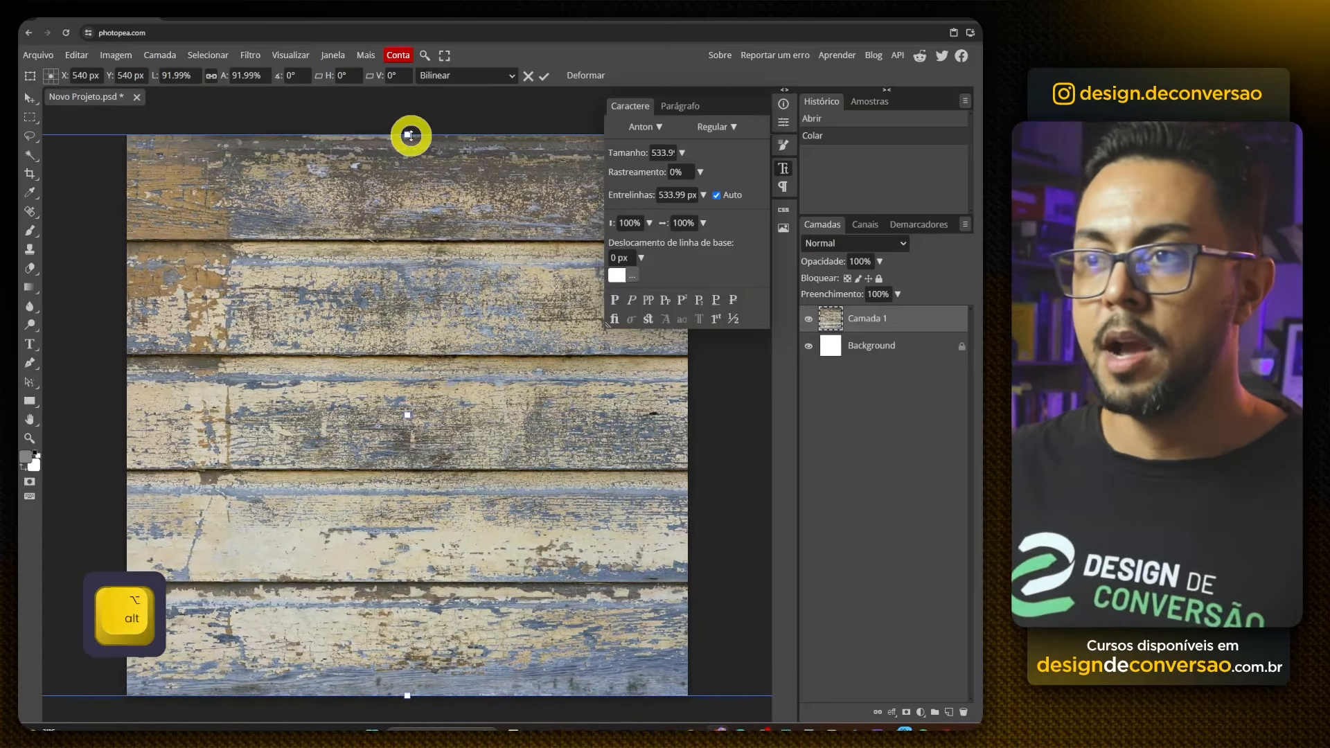
{"action": "key", "text": "Return"}
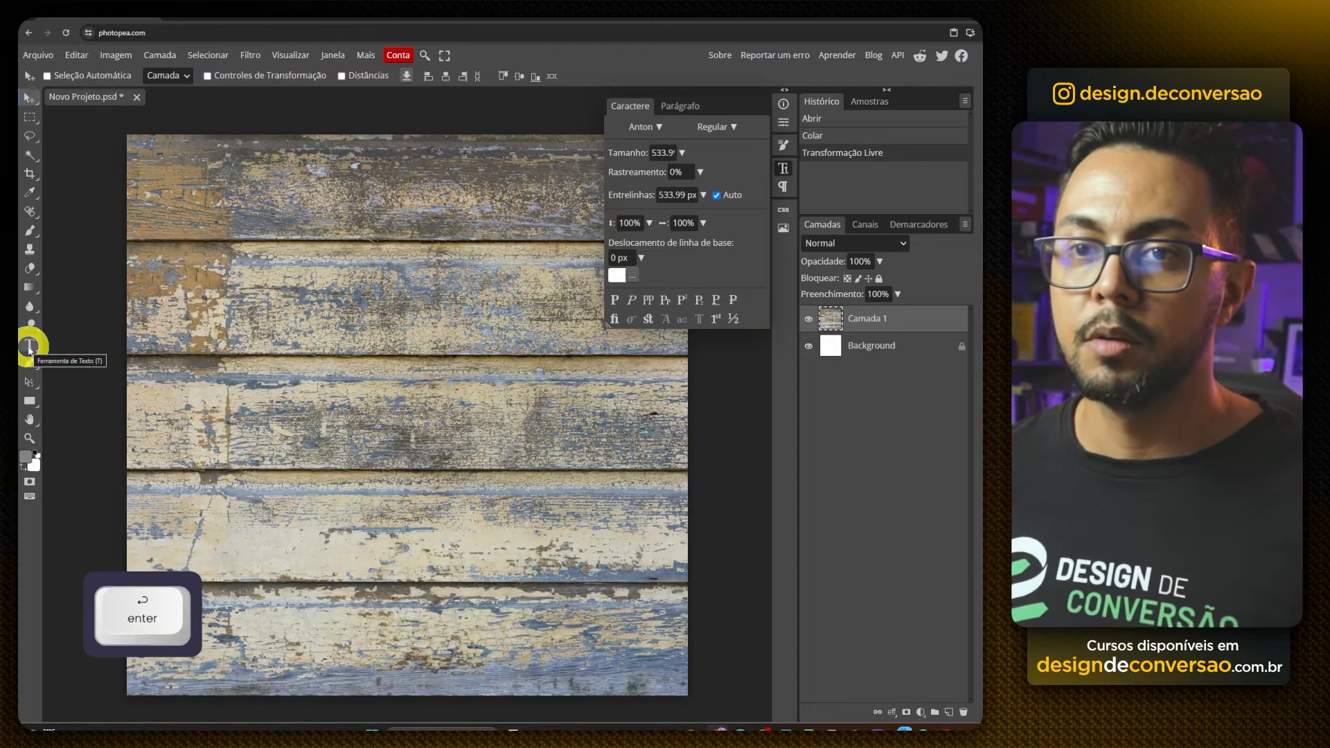
Add the text "texto" in white Anton and place it across the middle of the wood texture.
{"action": "left_click", "coordinate": [29, 346]}
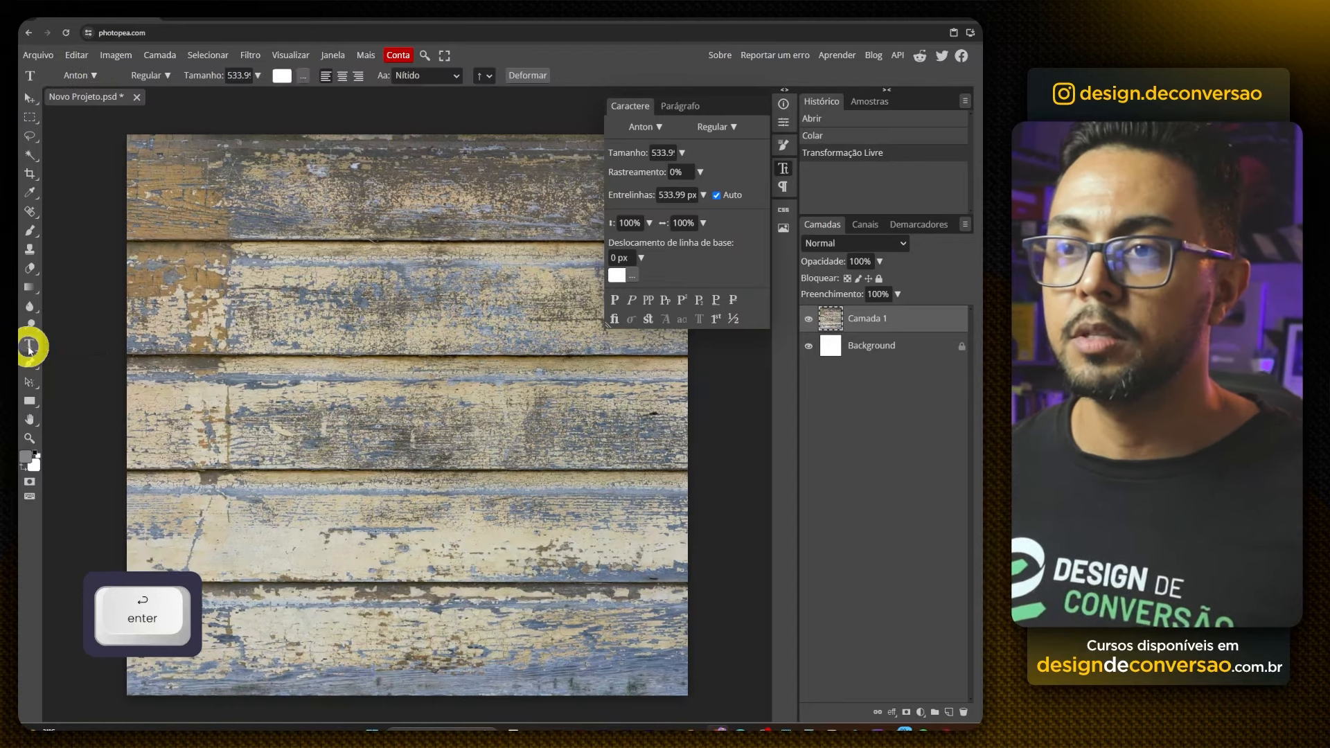
{"action": "left_click", "coordinate": [277, 343]}
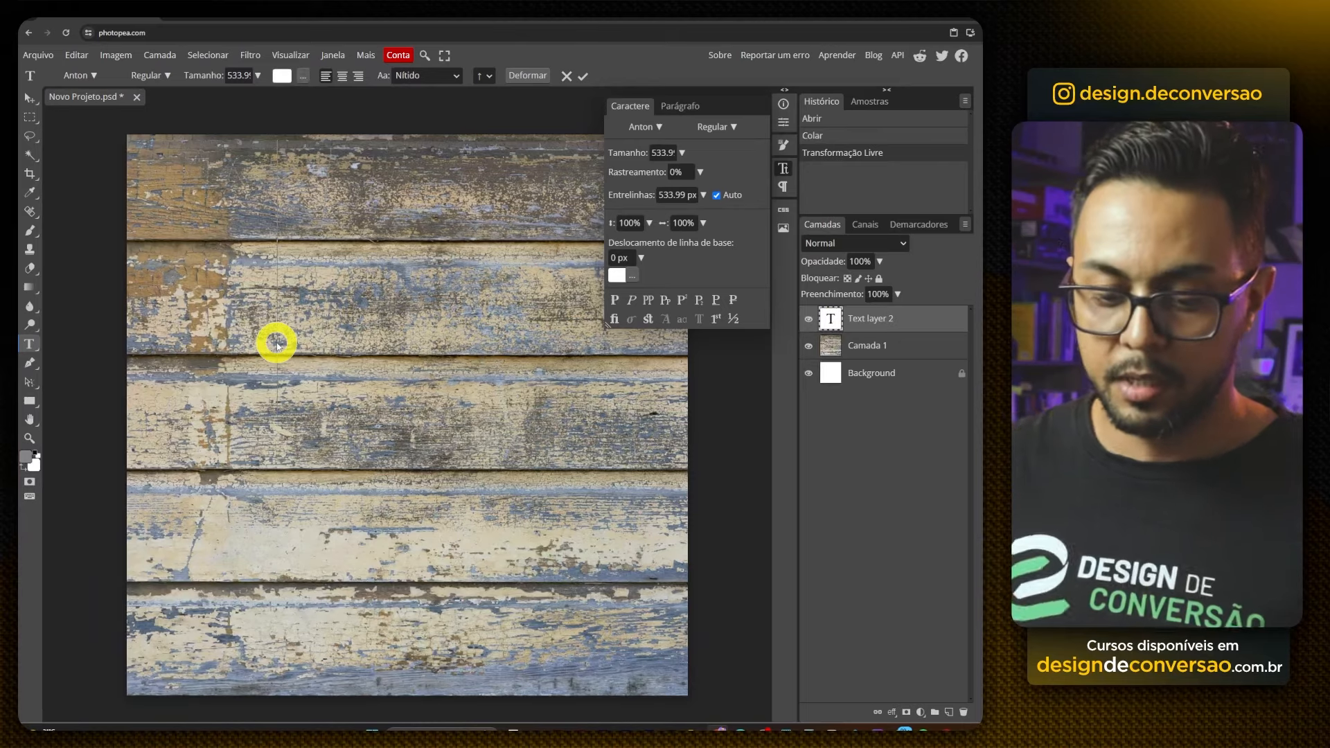
{"action": "type", "text": "texto"}
{"action": "left_click_drag", "start_coordinate": [321, 196], "coordinate": [180, 381]}
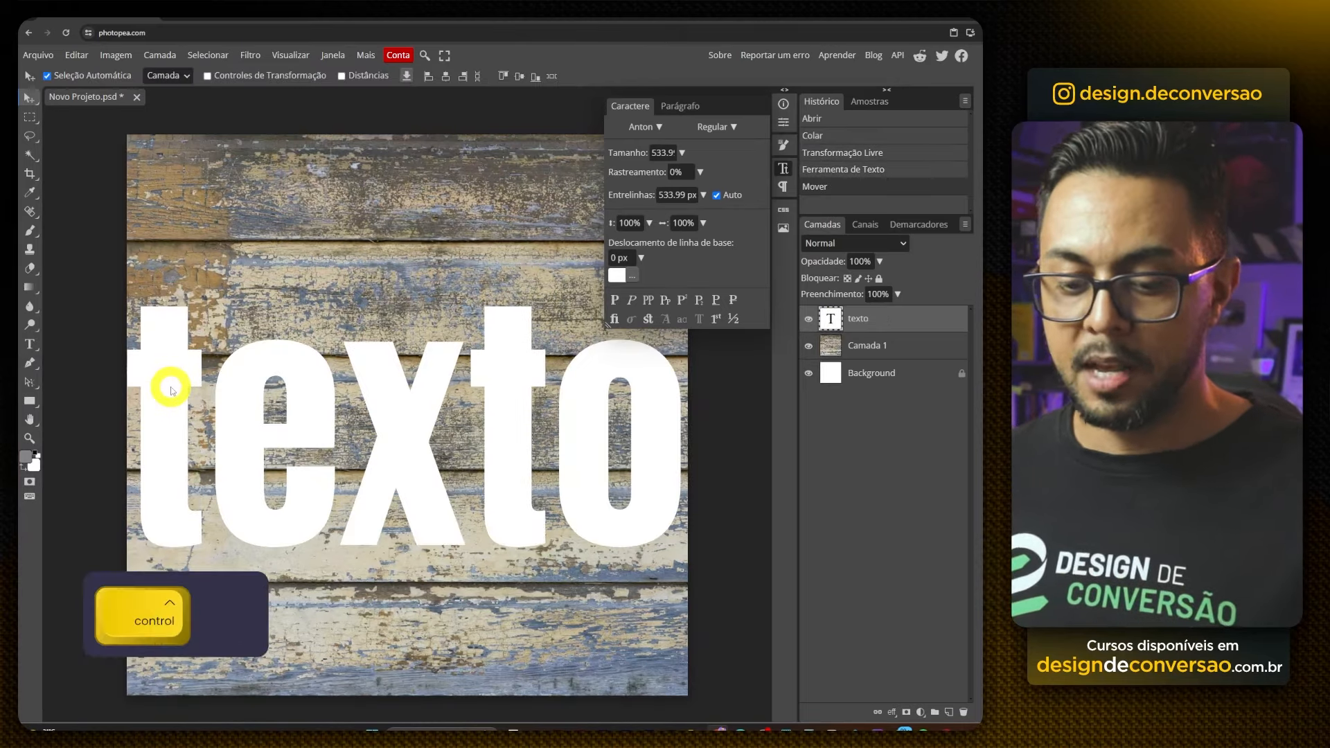
Shrink the text about its centre to a font size of about 482.5 px and centre it on the canvas.
{"action": "key", "text": "ctrl+alt+t"}
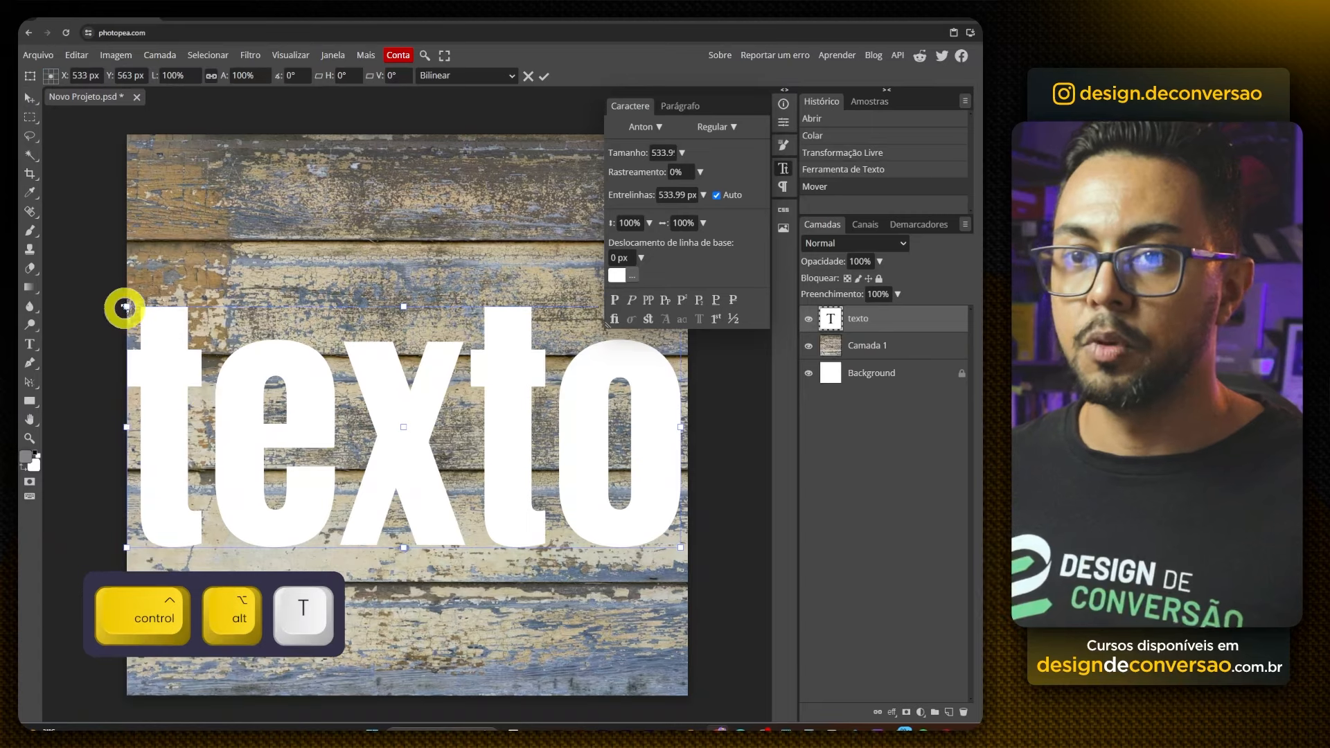
{"action": "left_click_drag", "start_coordinate": [125, 307], "coordinate": [154, 317]}
{"action": "key", "text": "Return"}
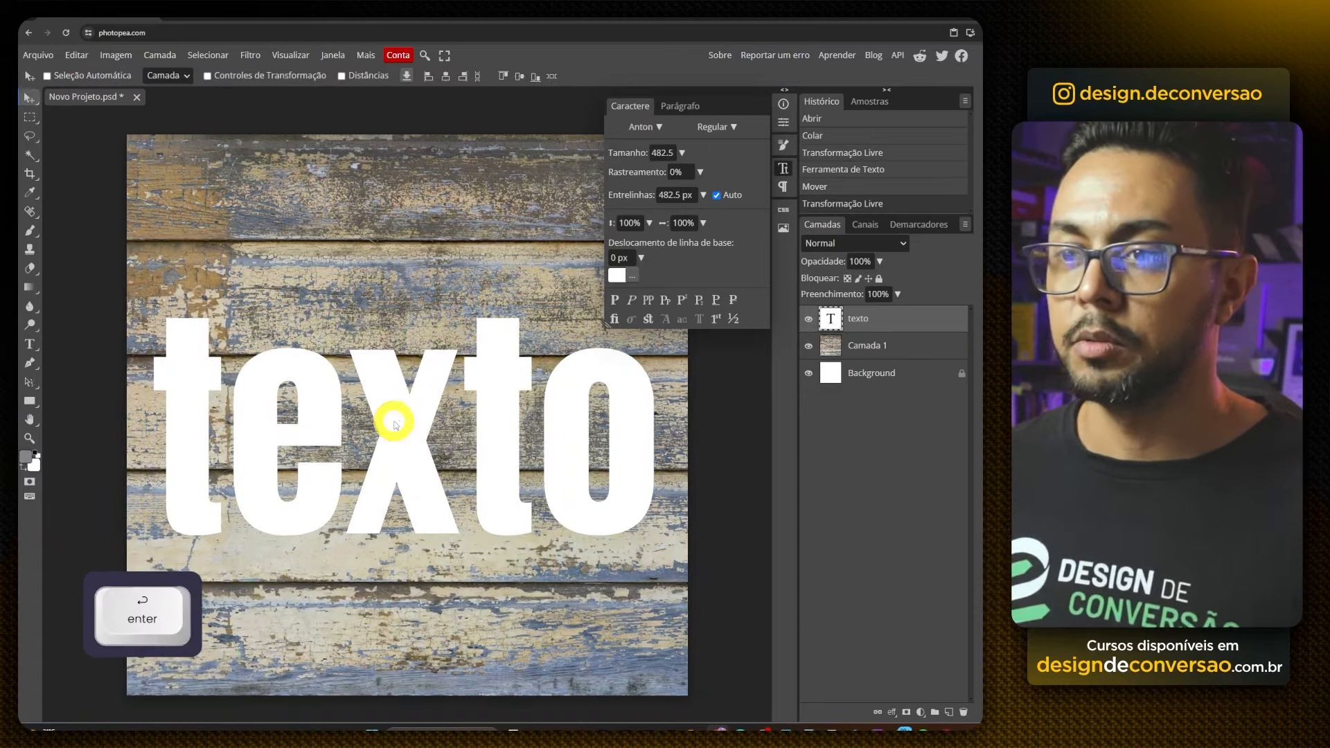
{"action": "left_click_drag", "start_coordinate": [377, 415], "coordinate": [389, 407]}
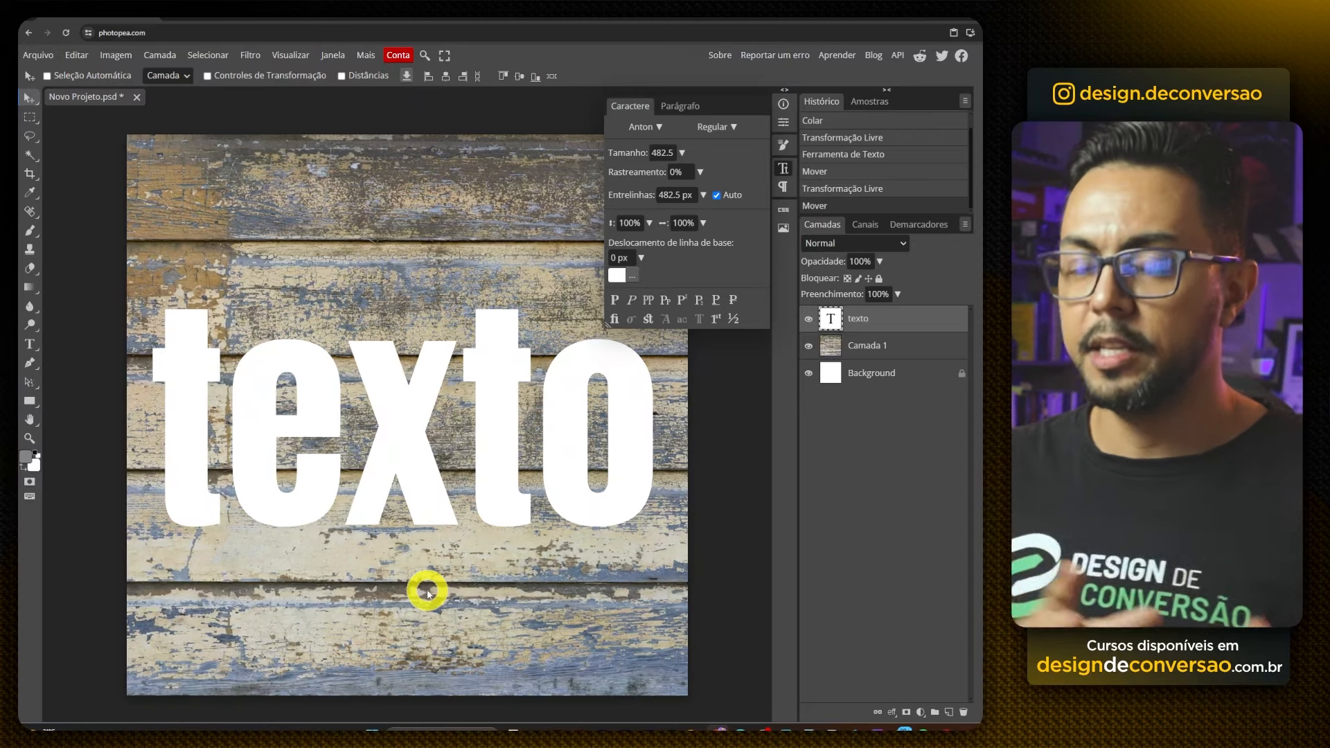
In the text layer's blending options, raise the background's black Blend If threshold to 130.
{"action": "right_click", "coordinate": [895, 318]}
{"action": "left_click", "coordinate": [894, 323]}
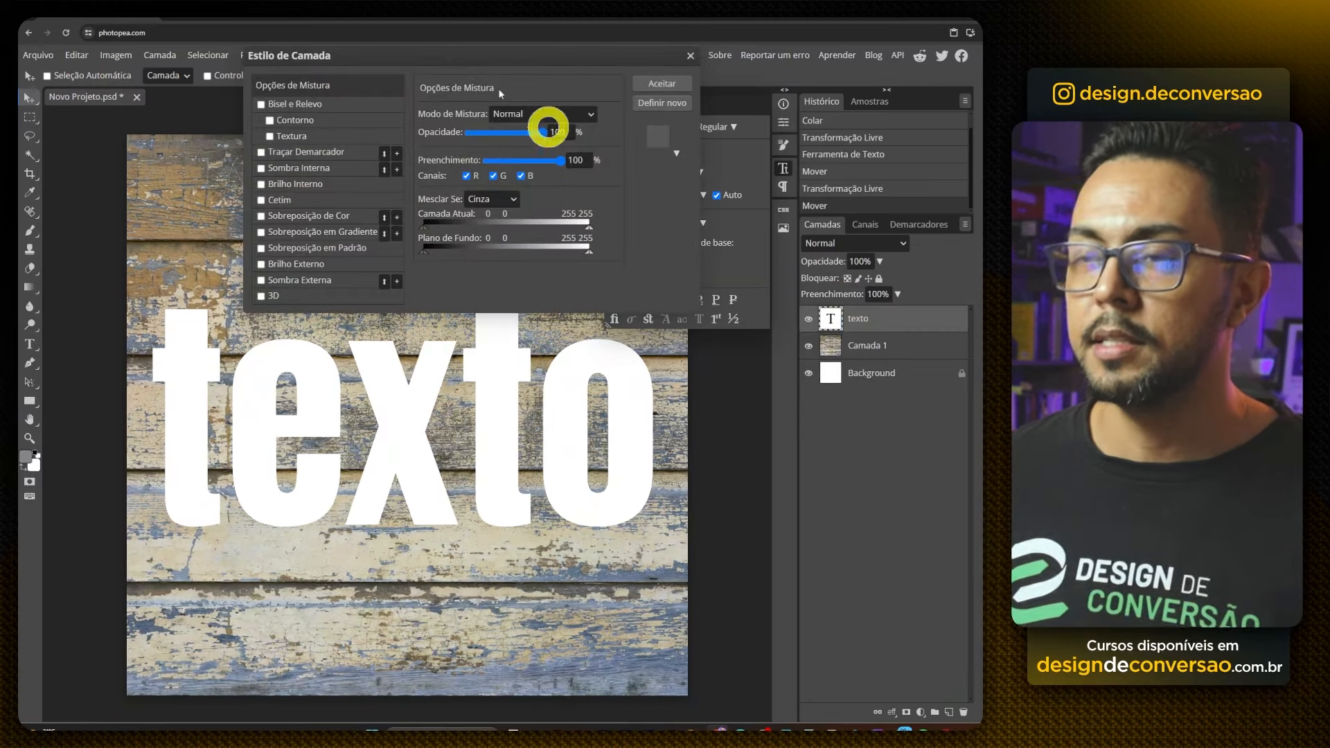
{"action": "left_click_drag", "start_coordinate": [485, 61], "coordinate": [465, 58]}
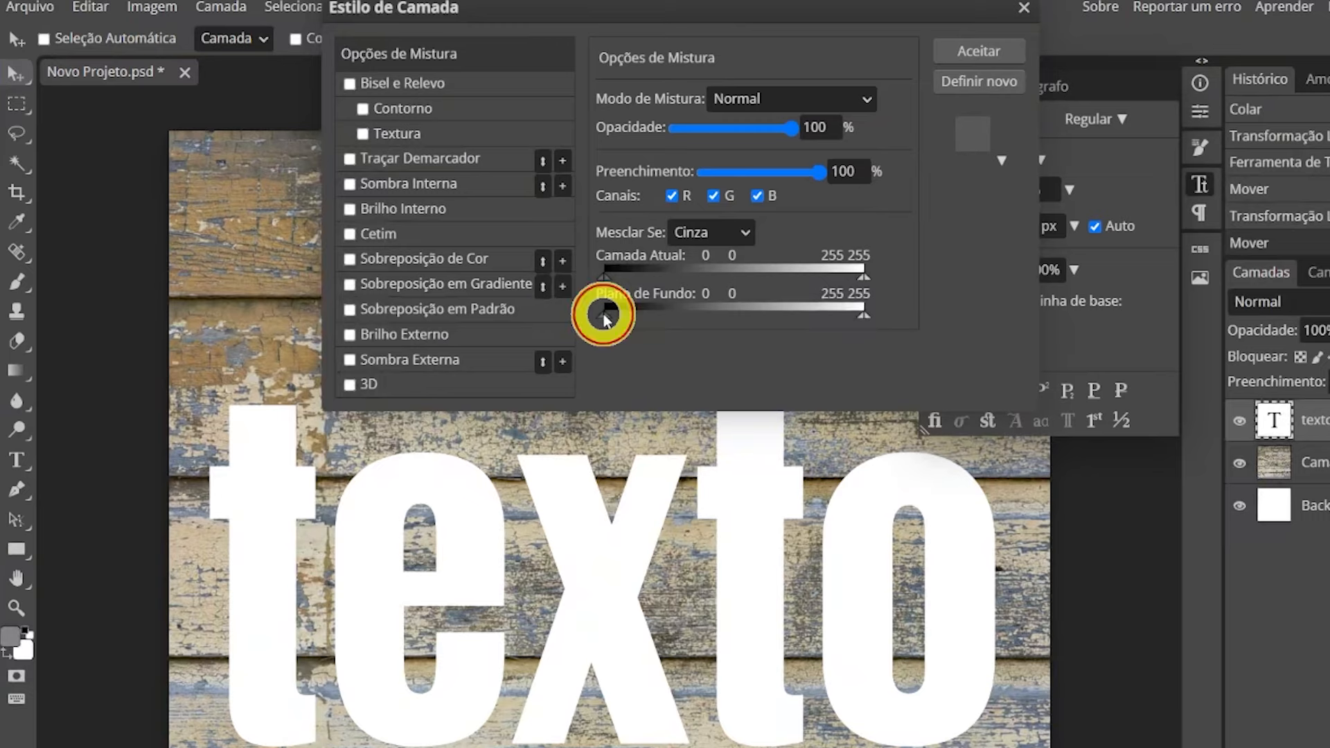
{"action": "left_click_drag", "start_coordinate": [605, 319], "coordinate": [743, 320]}
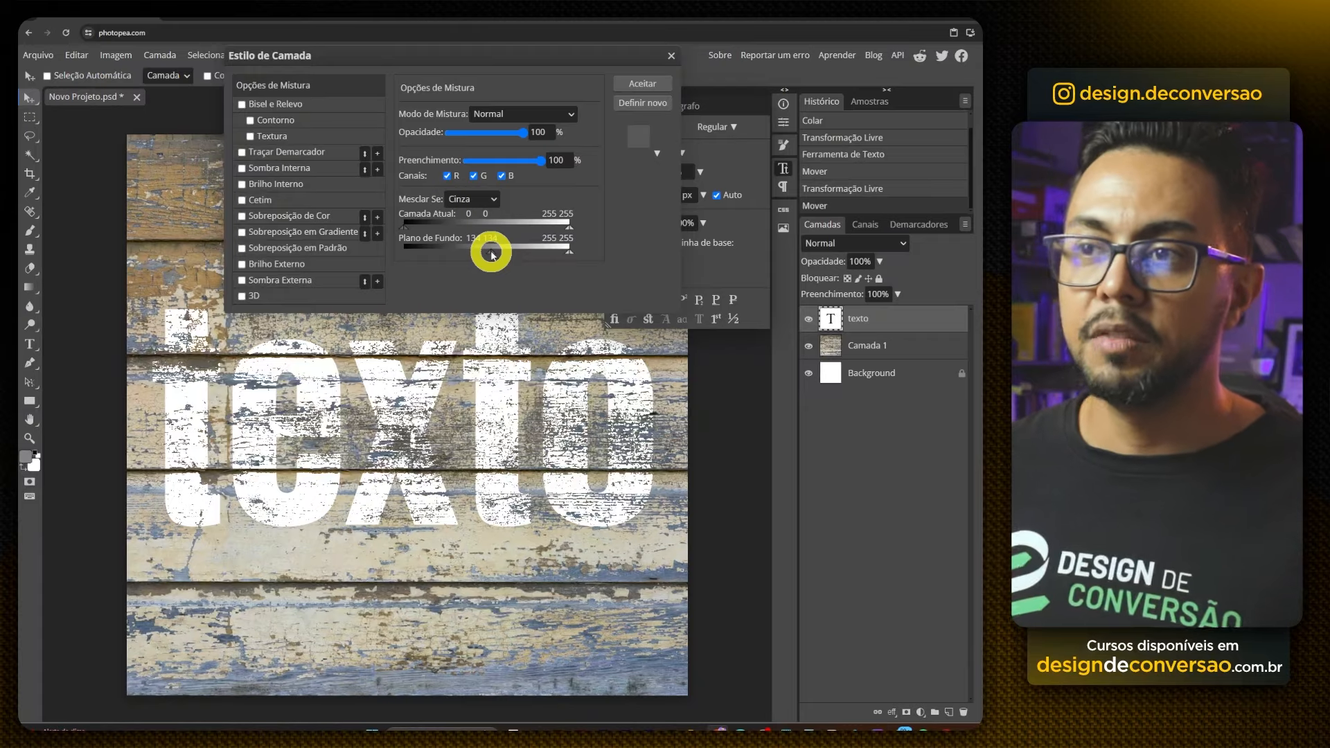
{"action": "mouse_move", "coordinate": [492, 254]}
{"action": "left_mouse_down"}
{"action": "mouse_move", "coordinate": [503, 254]}
{"action": "mouse_move", "coordinate": [490, 247]}
{"action": "left_mouse_up"}
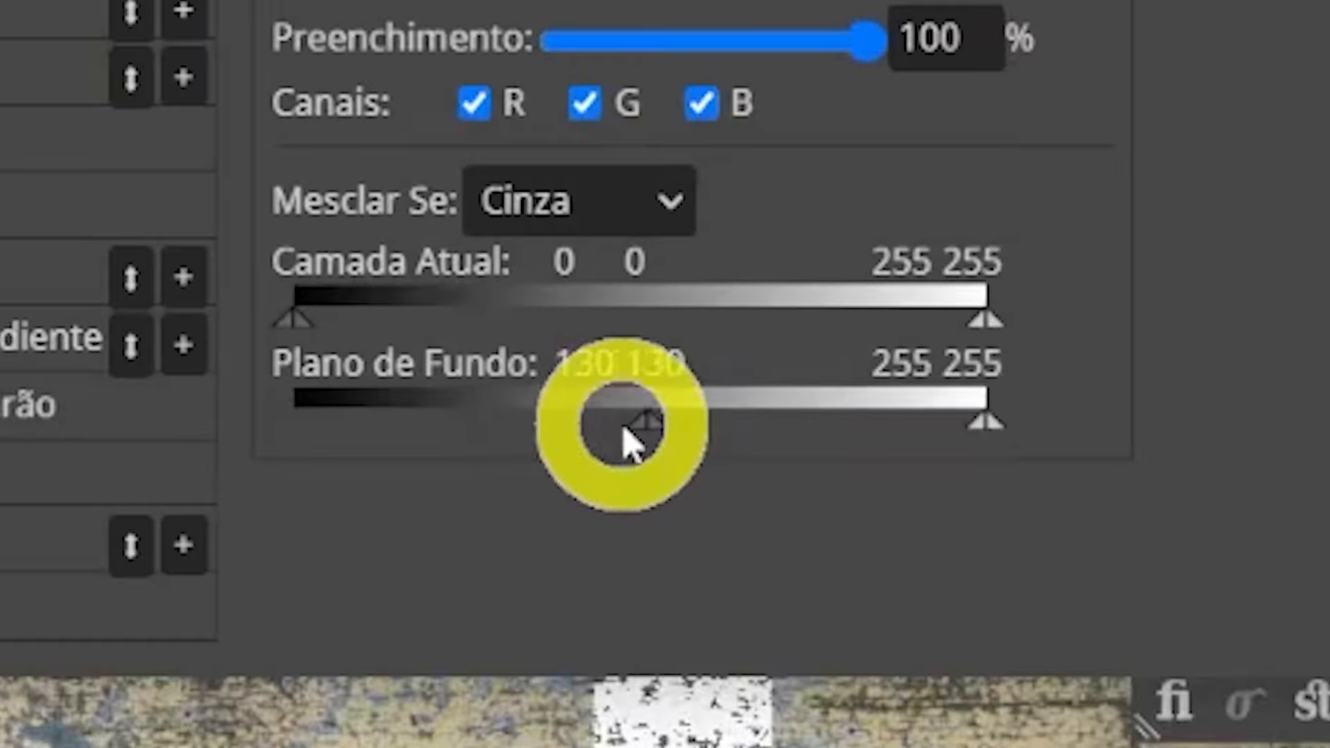
Split the background's black Blend If threshold to 85 / 130 for a softer transition.
{"action": "left_click_drag", "start_coordinate": [638, 430], "coordinate": [489, 422]}
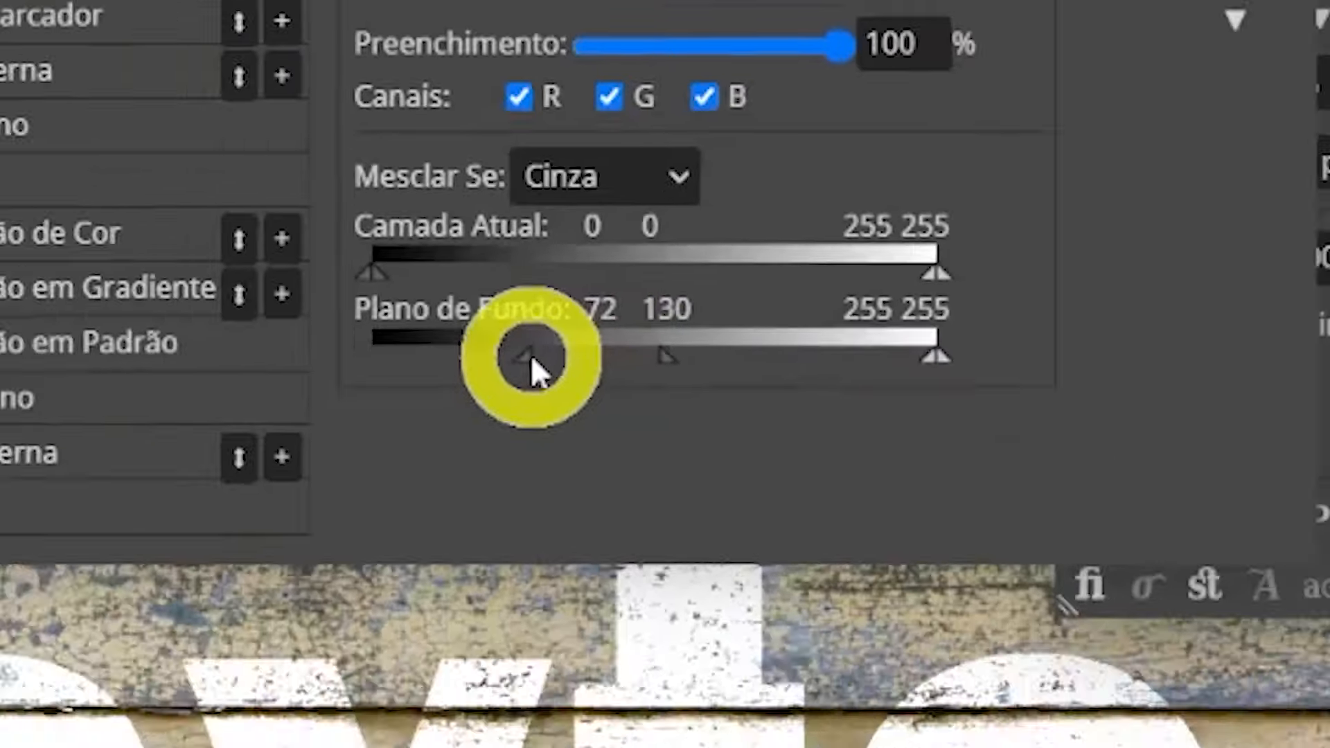
{"action": "left_click_drag", "start_coordinate": [533, 359], "coordinate": [596, 369]}
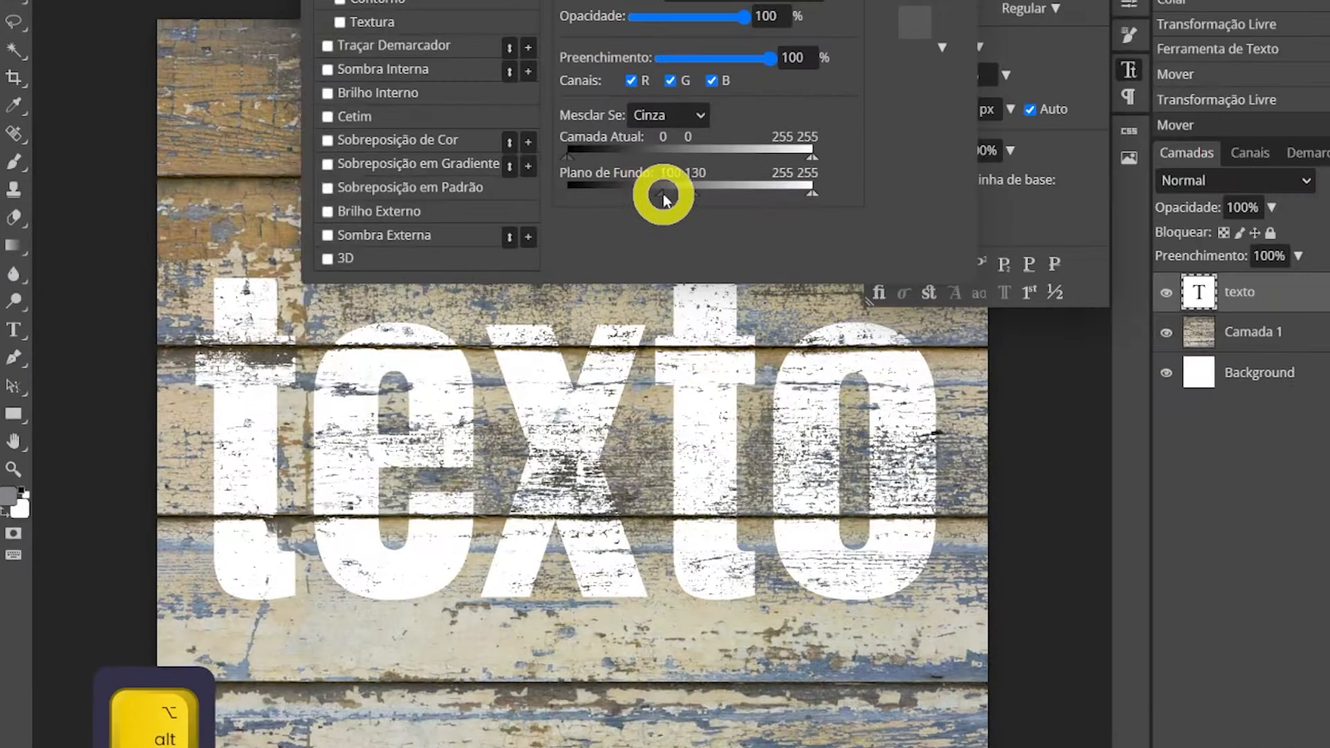
{"action": "mouse_move", "coordinate": [663, 199]}
{"action": "left_mouse_down"}
{"action": "mouse_move", "coordinate": [621, 199]}
{"action": "mouse_move", "coordinate": [655, 205]}
{"action": "mouse_move", "coordinate": [643, 201]}
{"action": "left_mouse_up"}
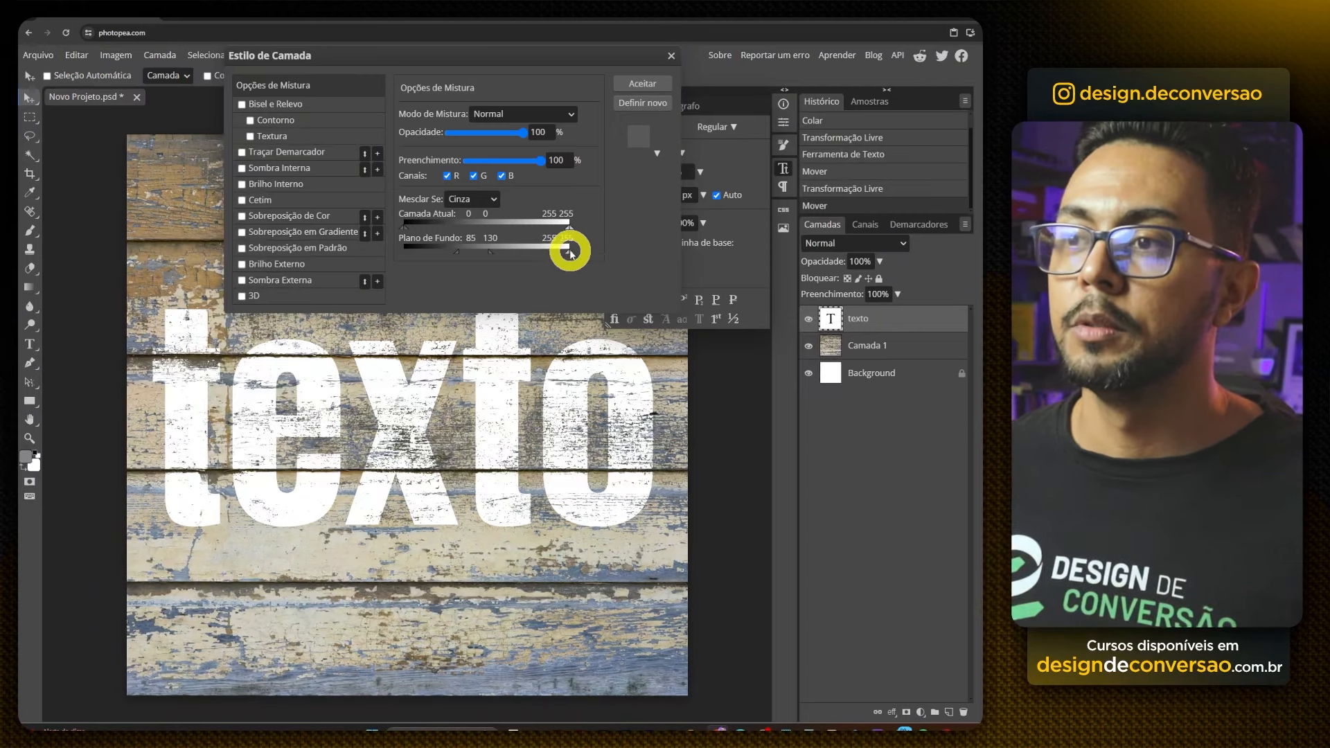
Split the background's white Blend If threshold to 199 / 255 and apply the layer style.
{"action": "left_click_drag", "start_coordinate": [571, 255], "coordinate": [527, 255]}
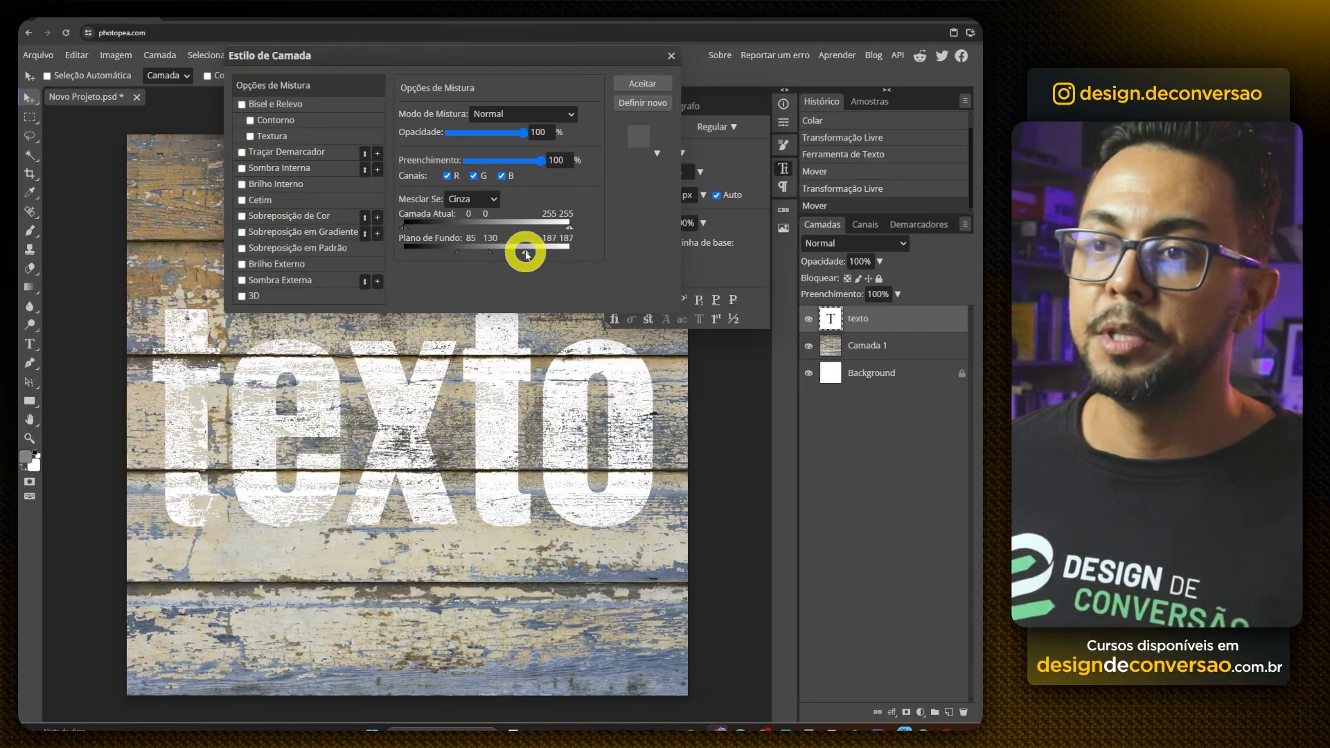
{"action": "left_click_drag", "start_coordinate": [525, 255], "coordinate": [570, 254]}
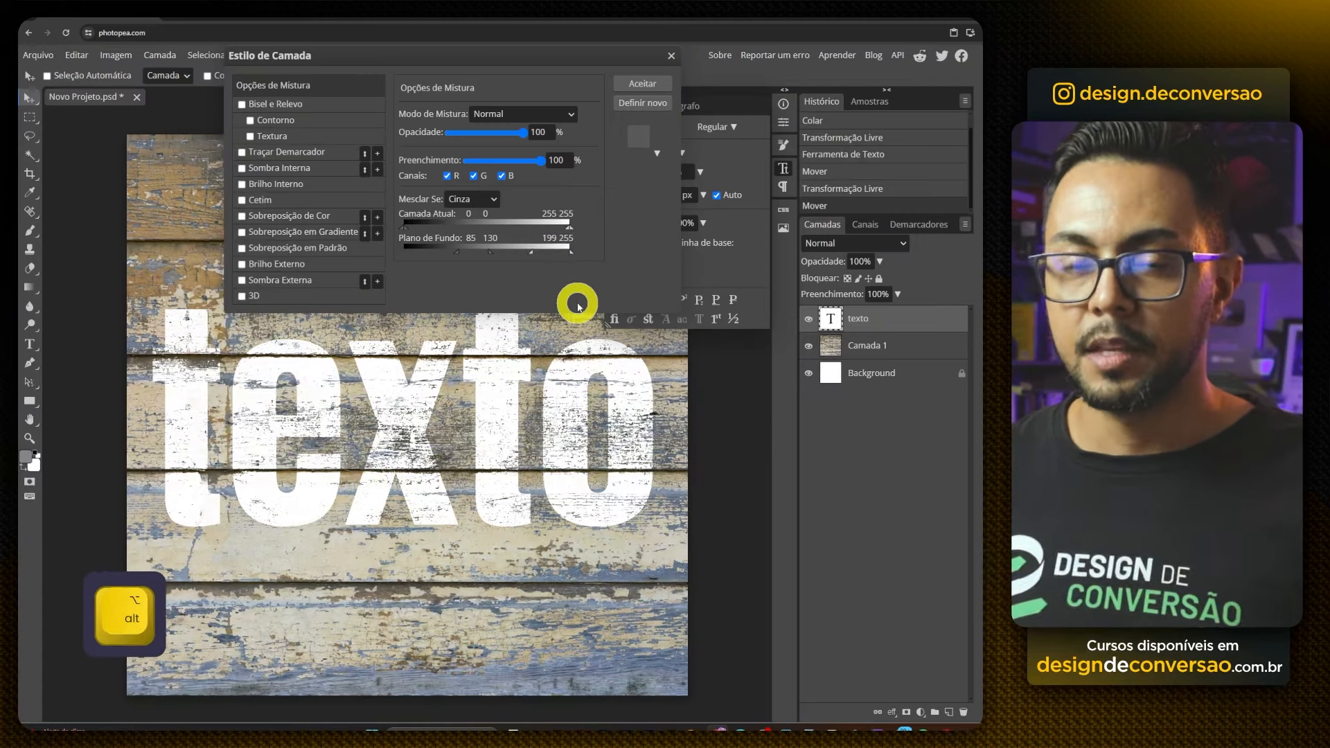
{"action": "left_click", "coordinate": [622, 87]}
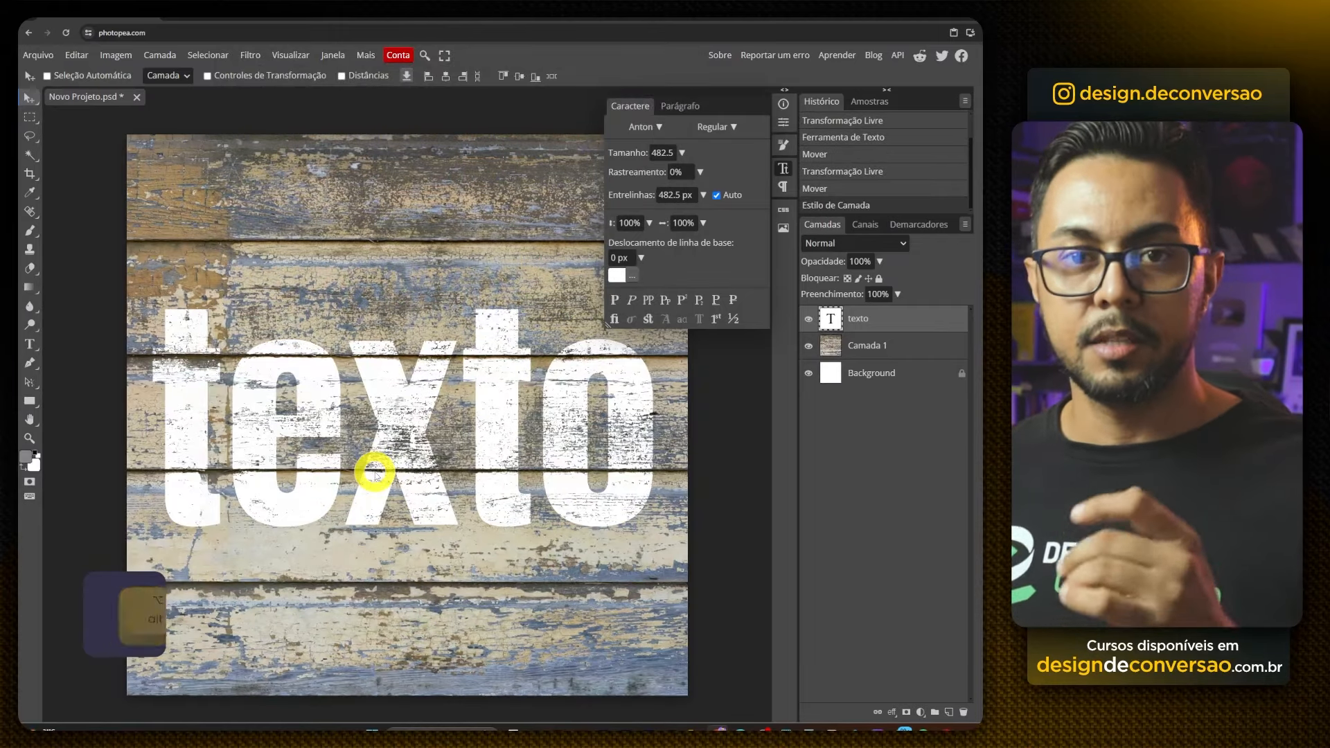
Try moving, greatly enlarging and rotating the text over the wood, and undo the transformation.
{"action": "left_click_drag", "start_coordinate": [393, 393], "coordinate": [360, 386]}
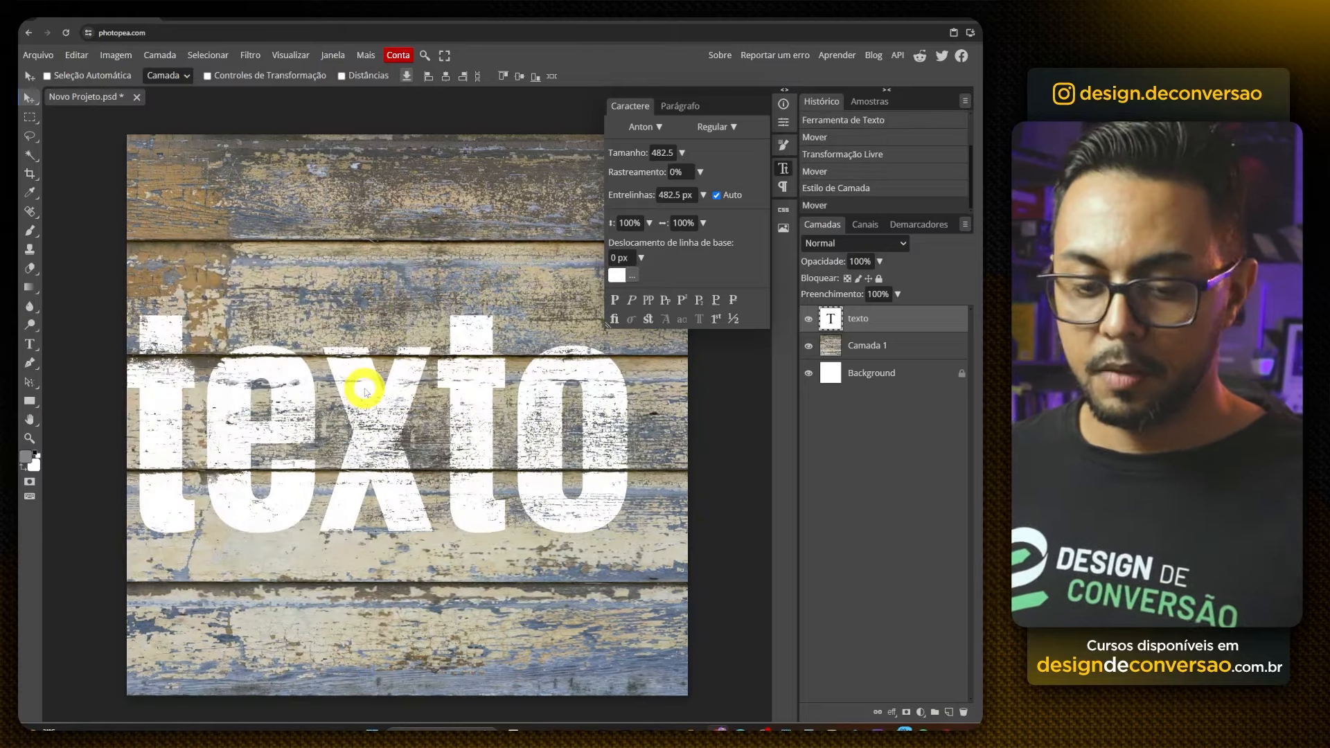
{"action": "key", "text": "ctrl+alt+t"}
{"action": "left_click_drag", "start_coordinate": [124, 316], "coordinate": [31, 208]}
{"action": "left_click_drag", "start_coordinate": [254, 317], "coordinate": [228, 524]}
{"action": "key", "text": "Return"}
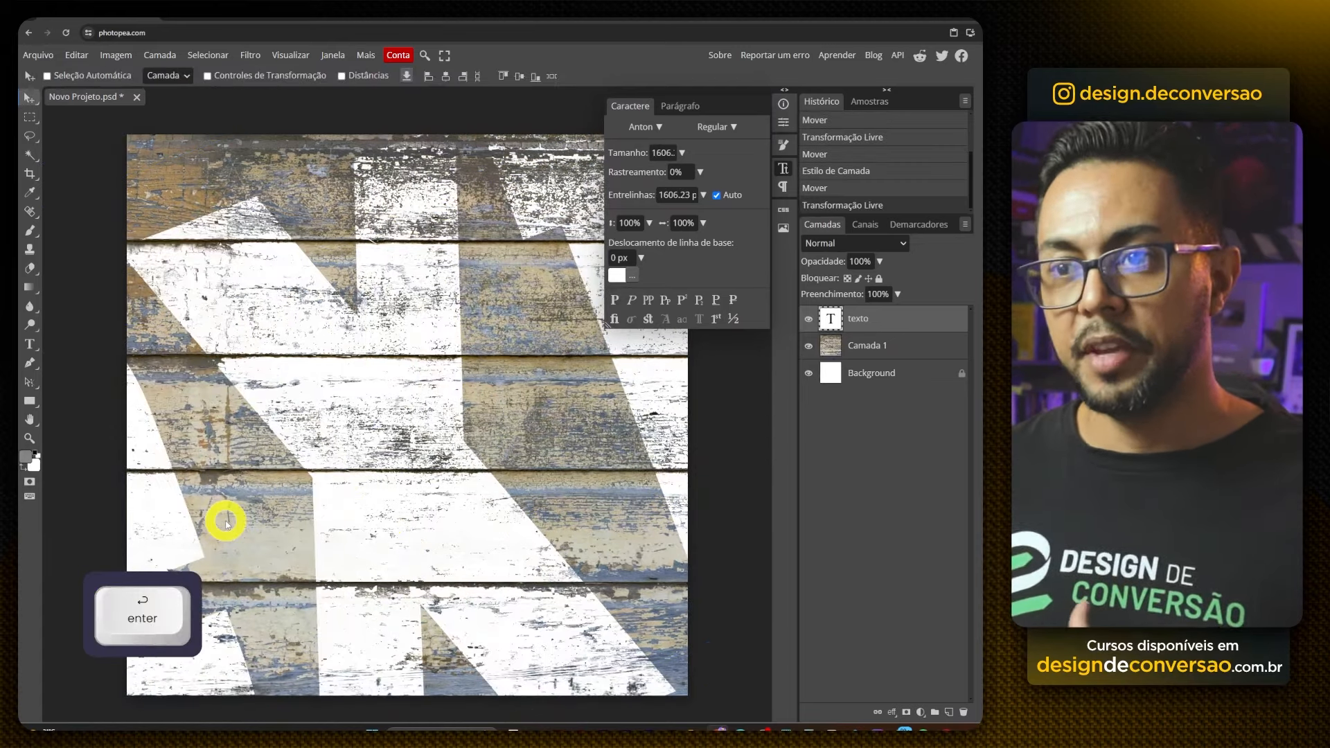
{"action": "key", "text": "ctrl+z"}
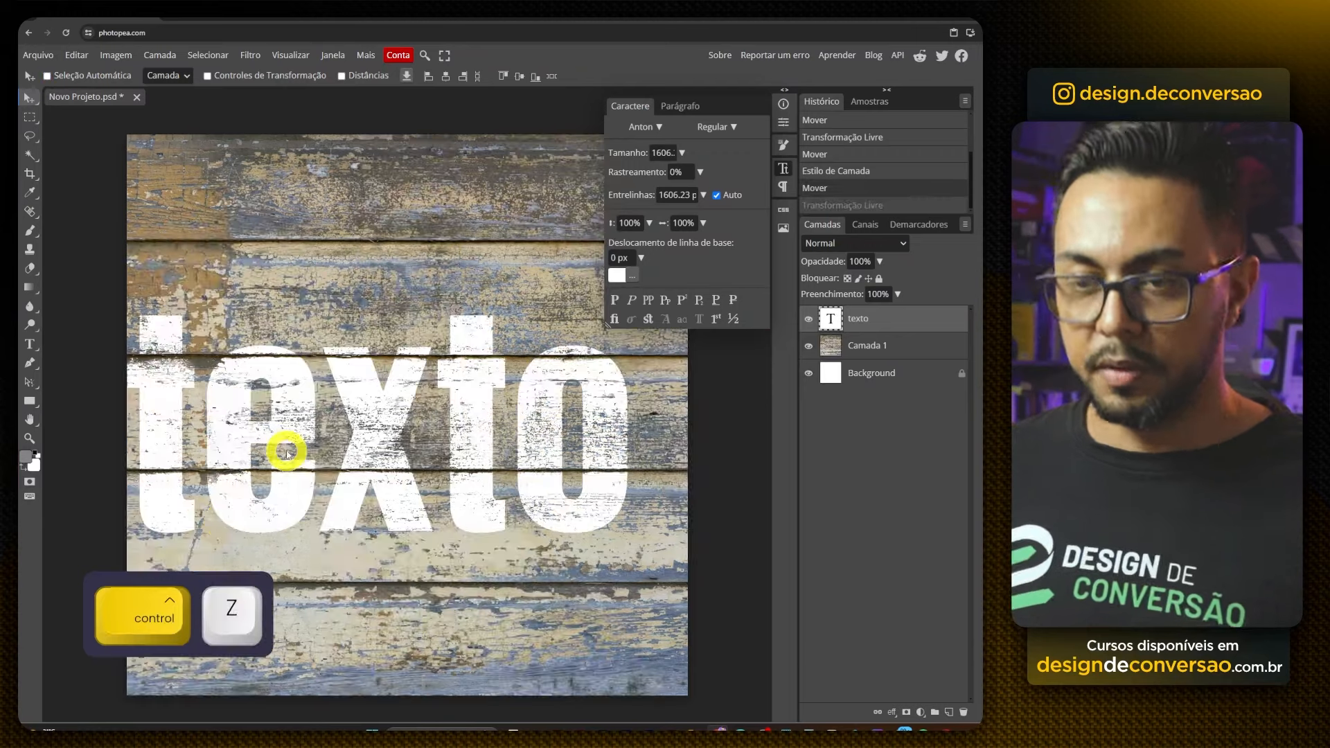
Replace the text with "Letra" and centre it on the canvas.
{"action": "key", "text": "t"}
{"action": "left_click", "coordinate": [286, 452]}
{"action": "key", "text": "ctrl+a"}
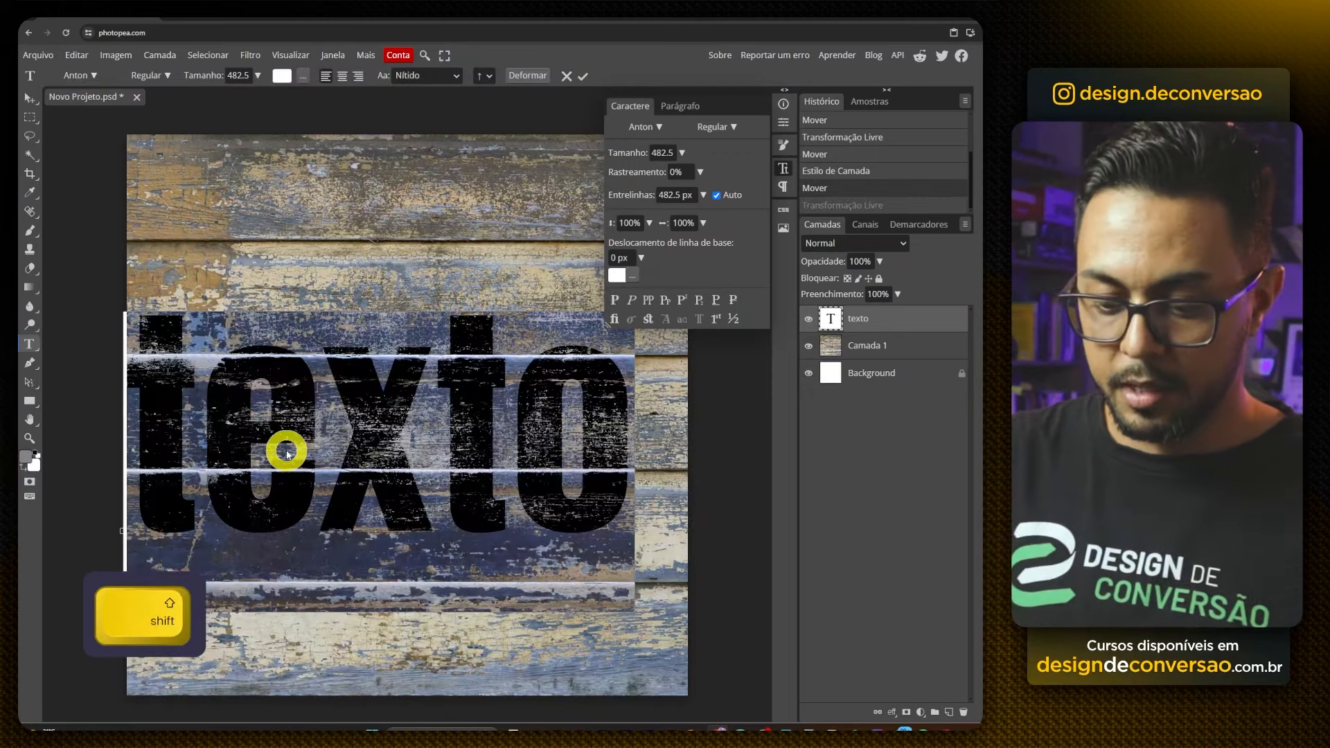
{"action": "type", "text": "Letra"}
{"action": "left_click_drag", "start_coordinate": [327, 431], "coordinate": [360, 415]}
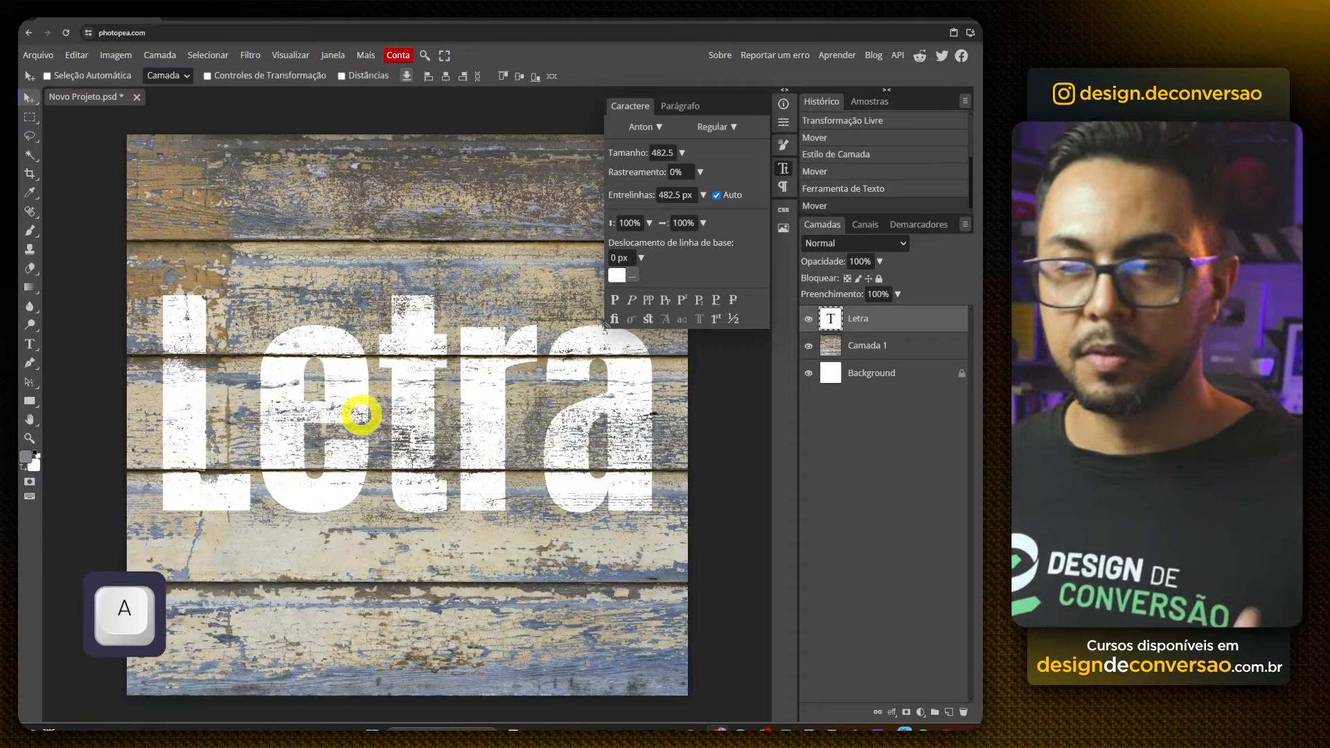
Try other text colours including black (000000) on "Letra" and undo the colour change.
{"action": "left_click", "coordinate": [616, 275]}
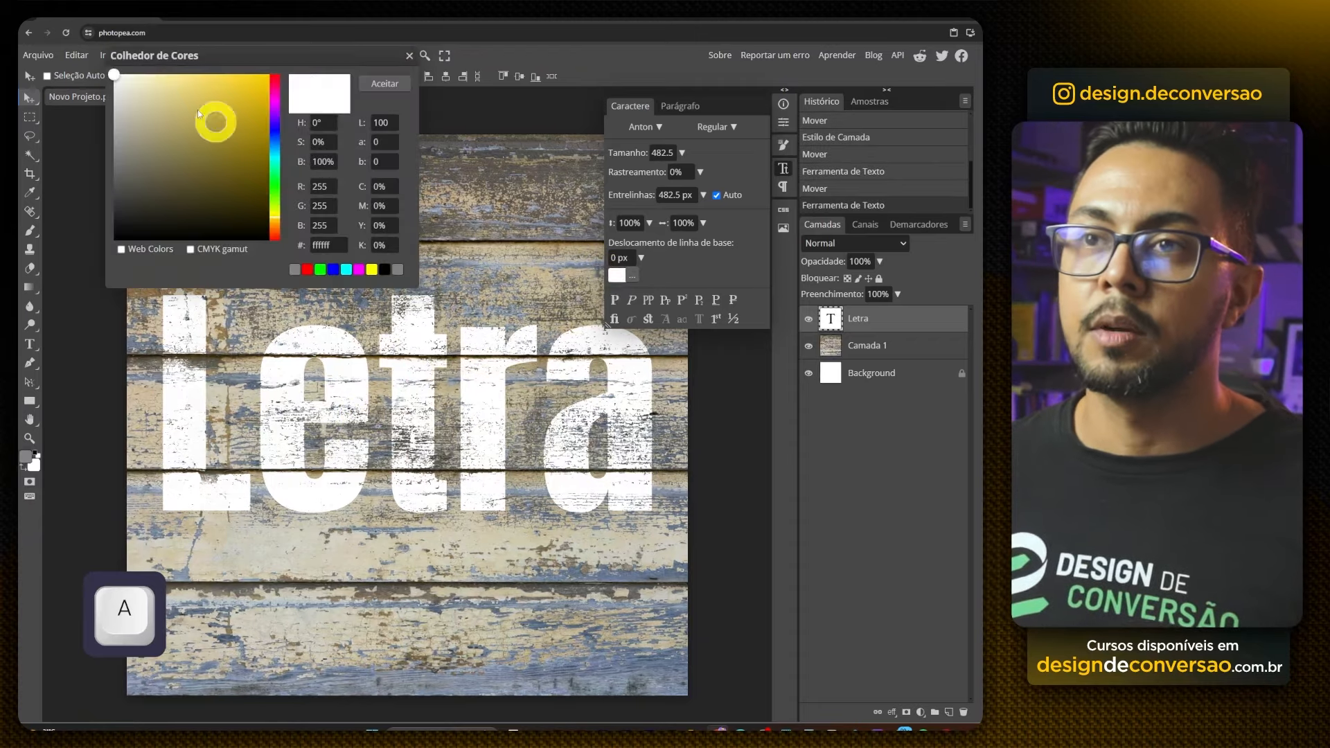
{"action": "left_click_drag", "start_coordinate": [214, 119], "coordinate": [234, 67]}
{"action": "left_click_drag", "start_coordinate": [275, 170], "coordinate": [276, 258]}
{"action": "left_click", "coordinate": [248, 216]}
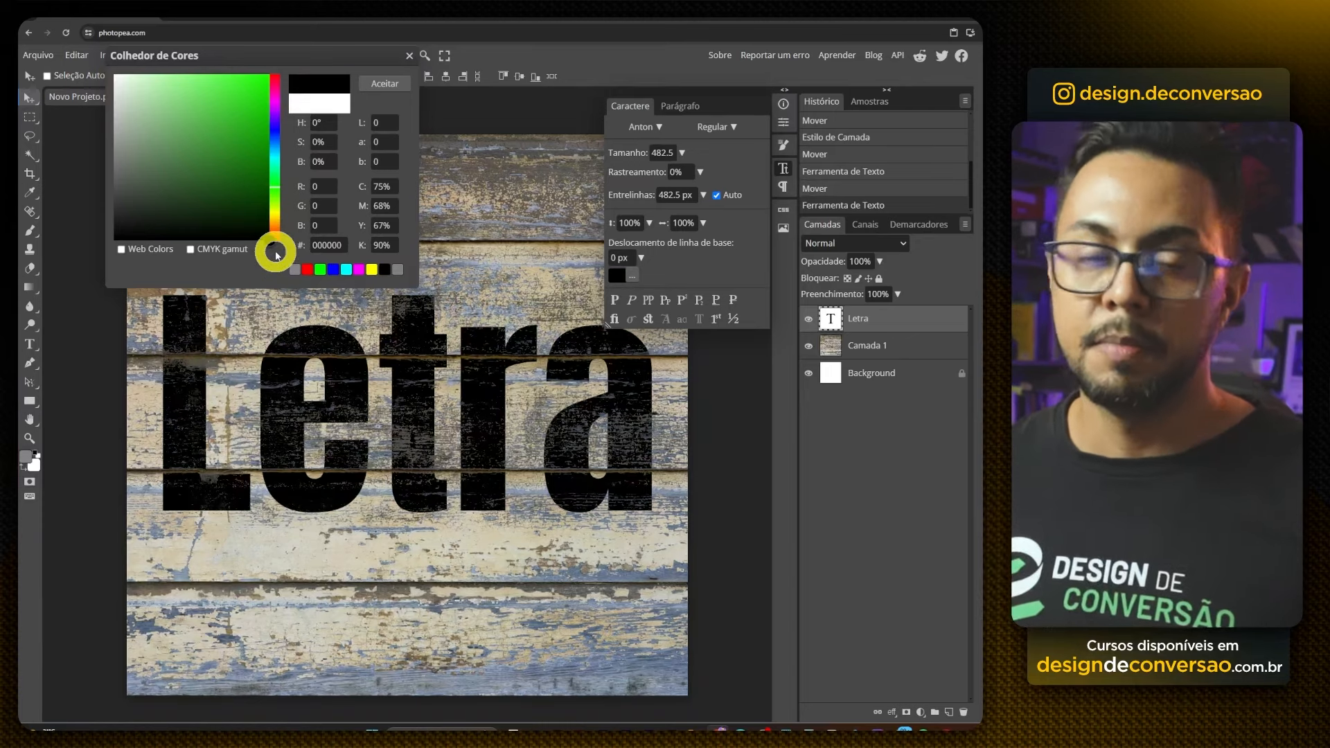
{"action": "key", "text": "ctrl+z"}
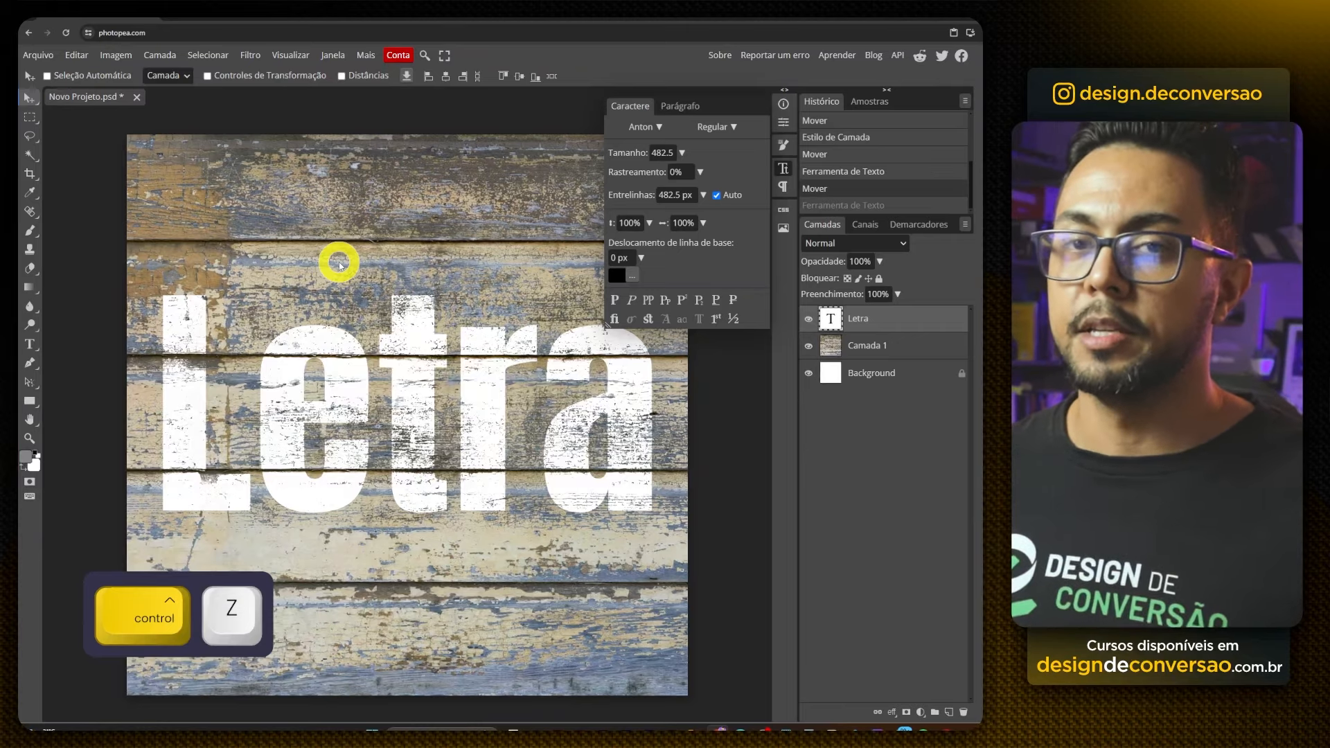
Copy the red brick texture image from its browser page and paste it directly above the wood layer, beneath the text.
{"action": "left_click", "coordinate": [463, 19]}
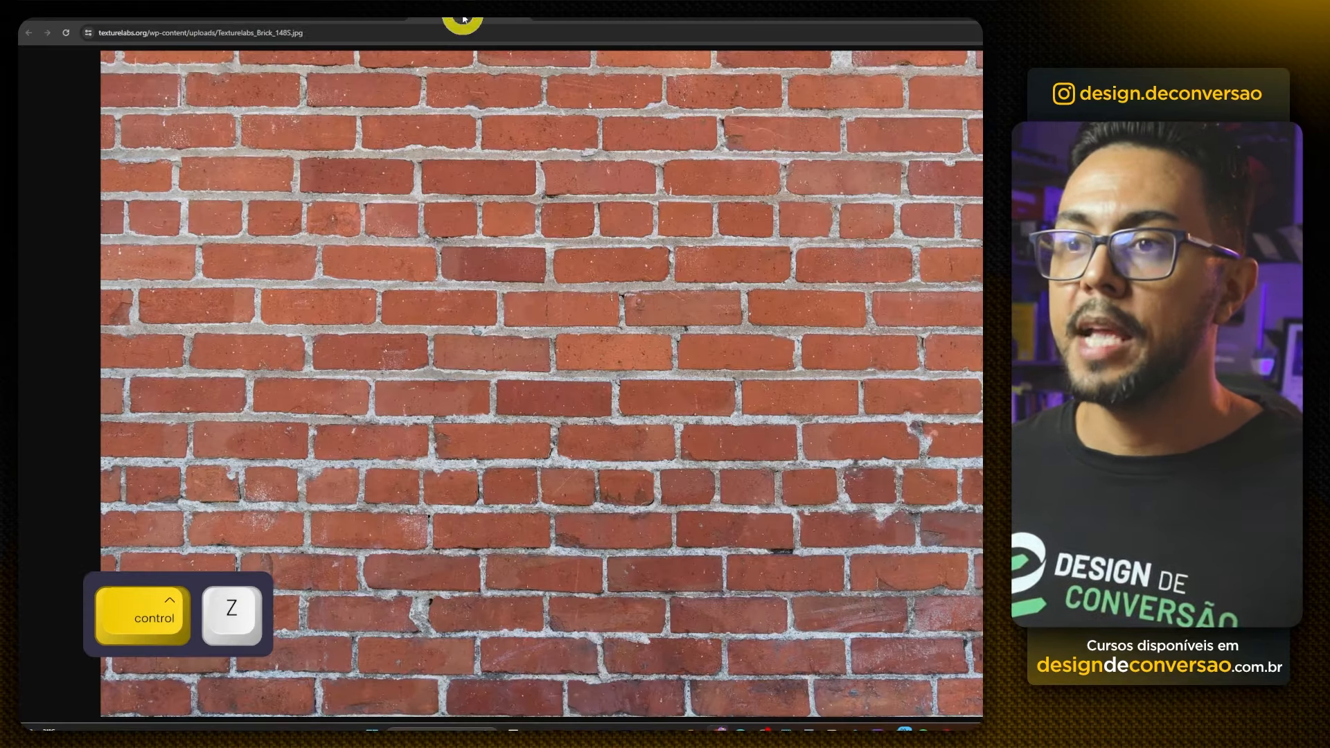
{"action": "right_click", "coordinate": [415, 319]}
{"action": "left_click", "coordinate": [481, 356]}
{"action": "left_click", "coordinate": [85, 15]}
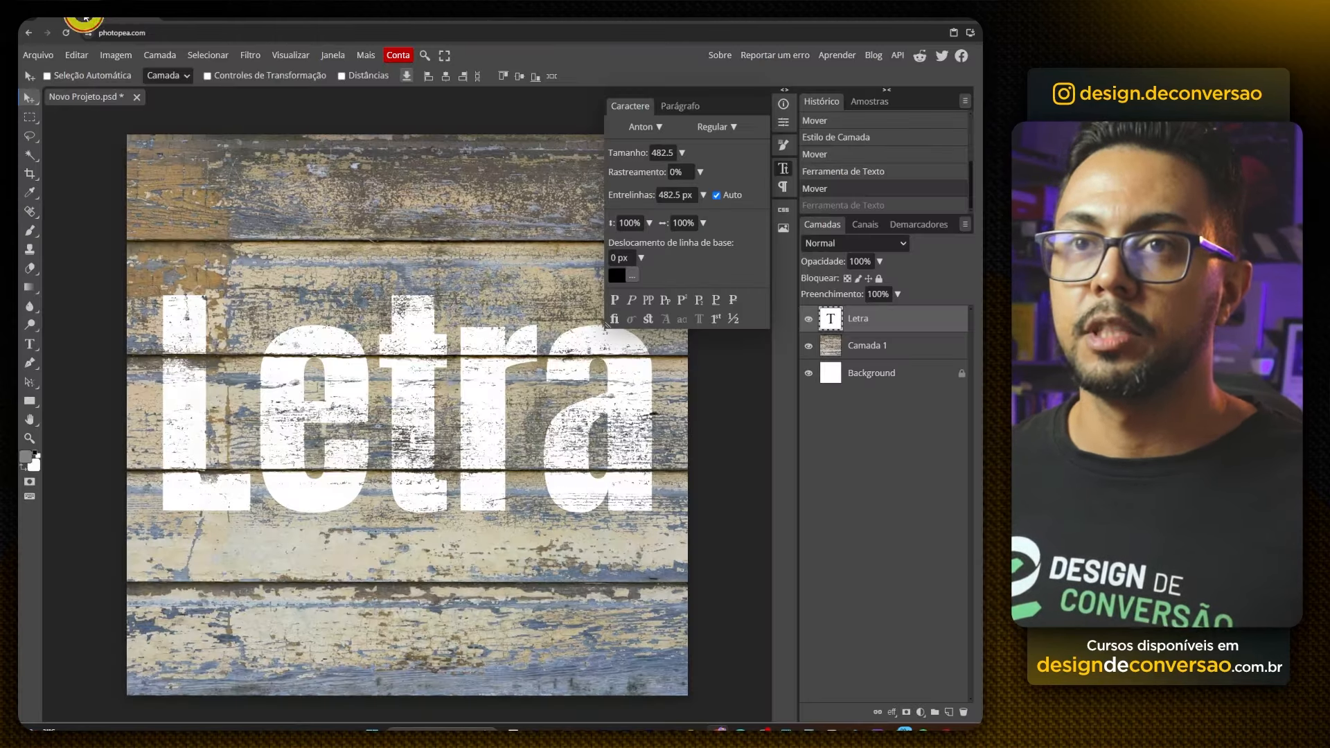
{"action": "left_click", "coordinate": [919, 356]}
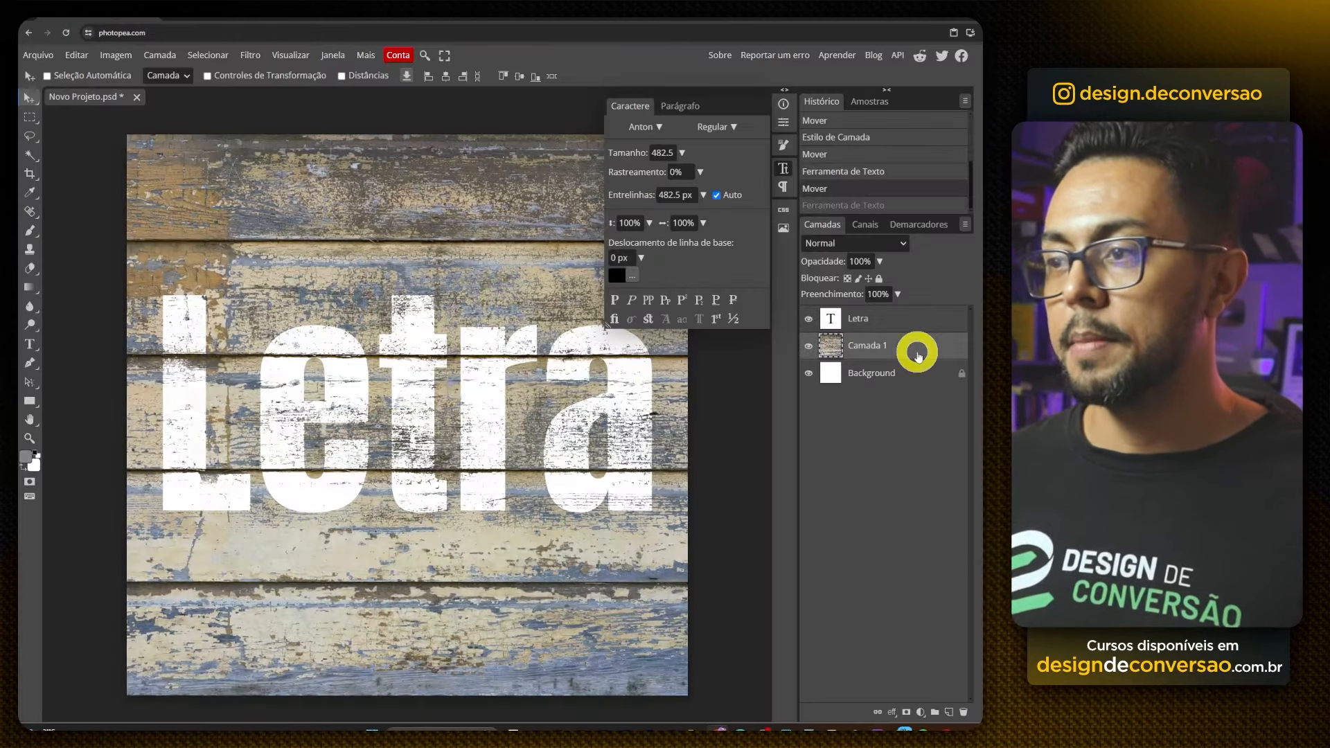
{"action": "key", "text": "ctrl+v"}
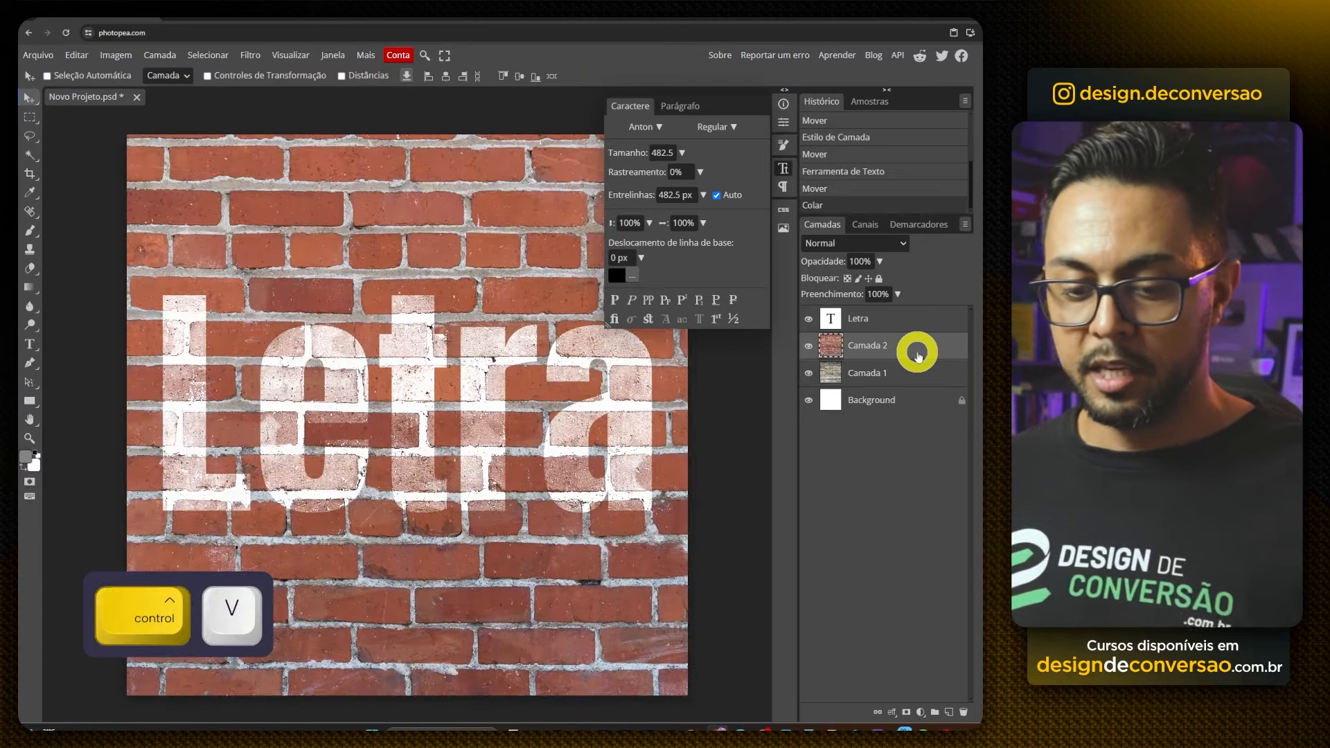
Scale the brick layer to 84.24% about its centre and reposition the "Letra" text over it.
{"action": "key", "text": "ctrl+t"}
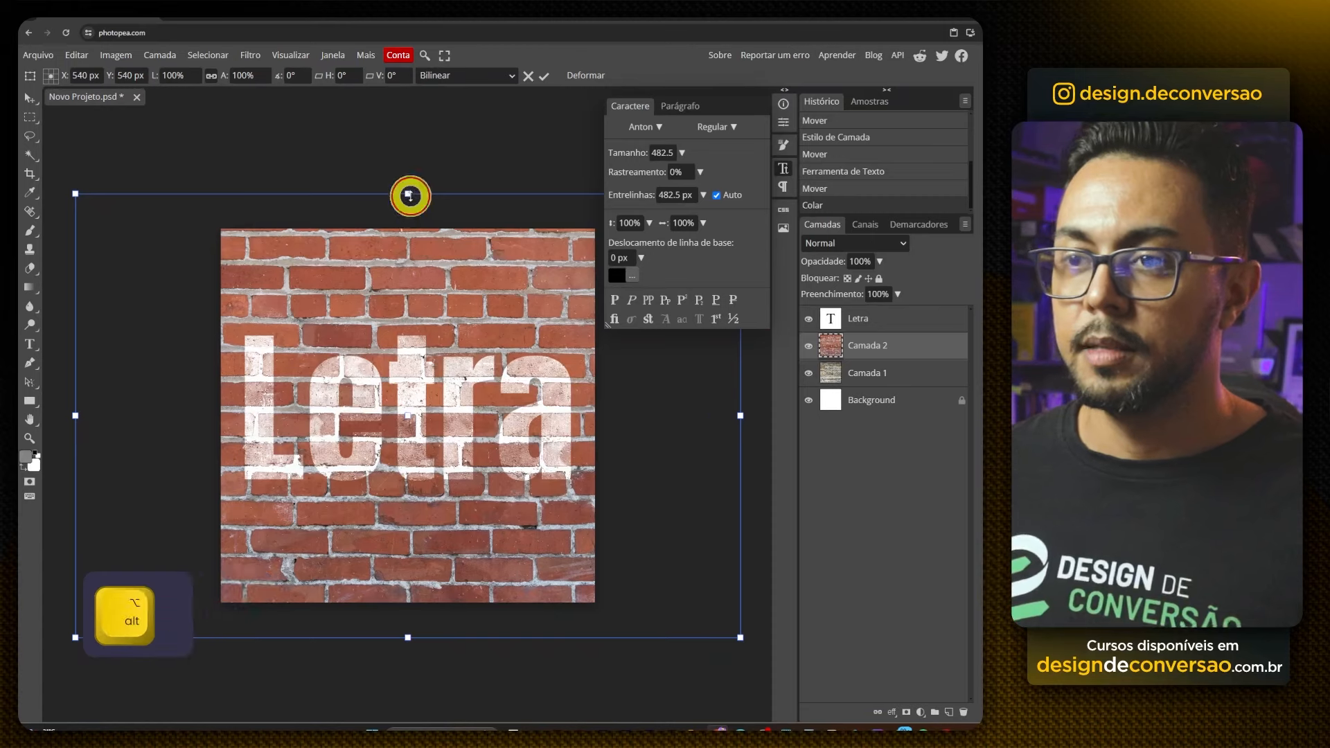
{"action": "left_click_drag", "start_coordinate": [410, 196], "coordinate": [408, 230]}
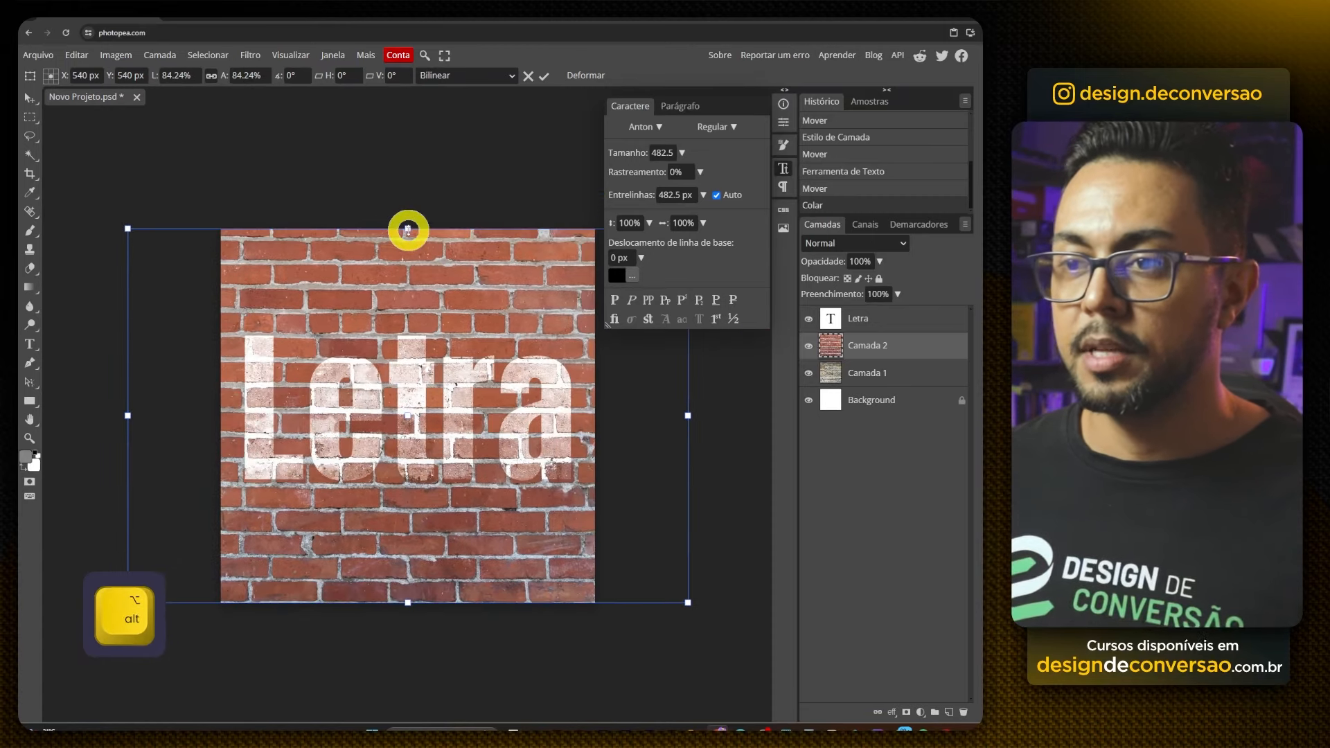
{"action": "key", "text": "Return"}
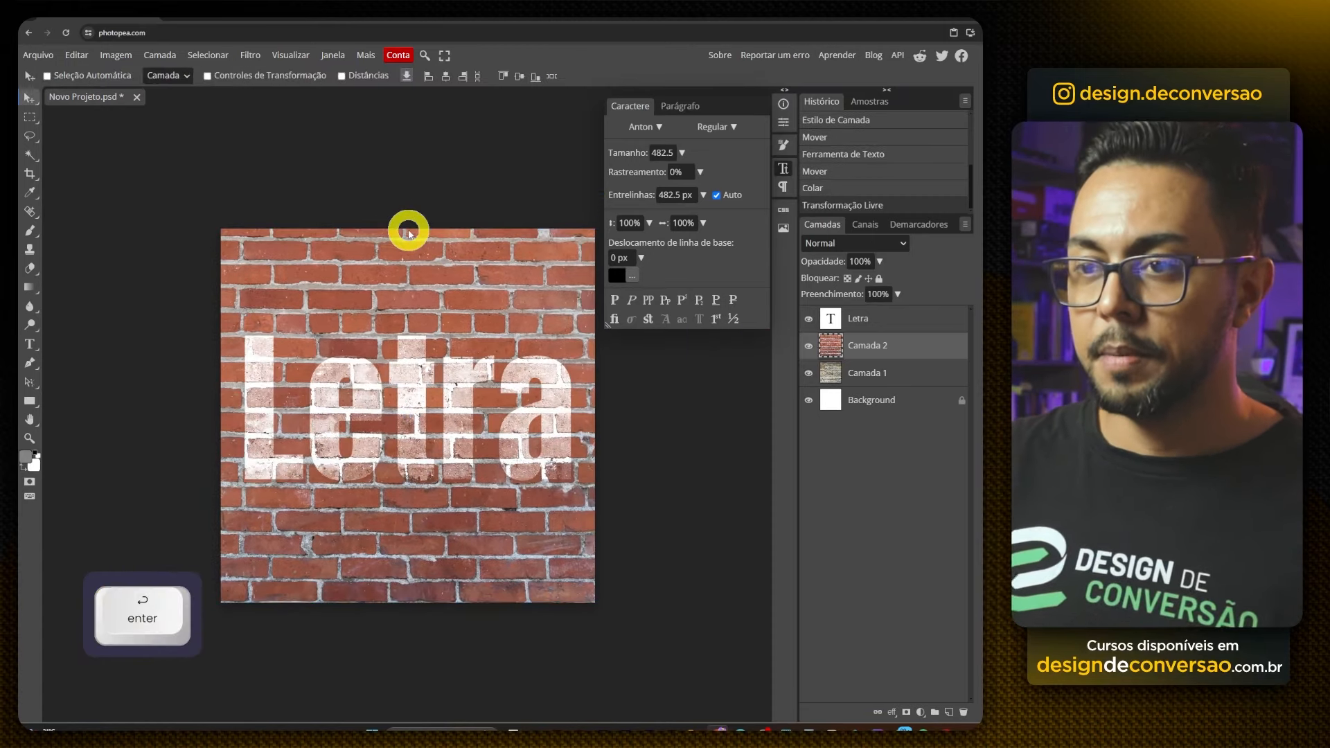
{"action": "key", "text": "ctrl+z"}
{"action": "left_click", "coordinate": [883, 326]}
{"action": "left_click_drag", "start_coordinate": [372, 395], "coordinate": [414, 383]}
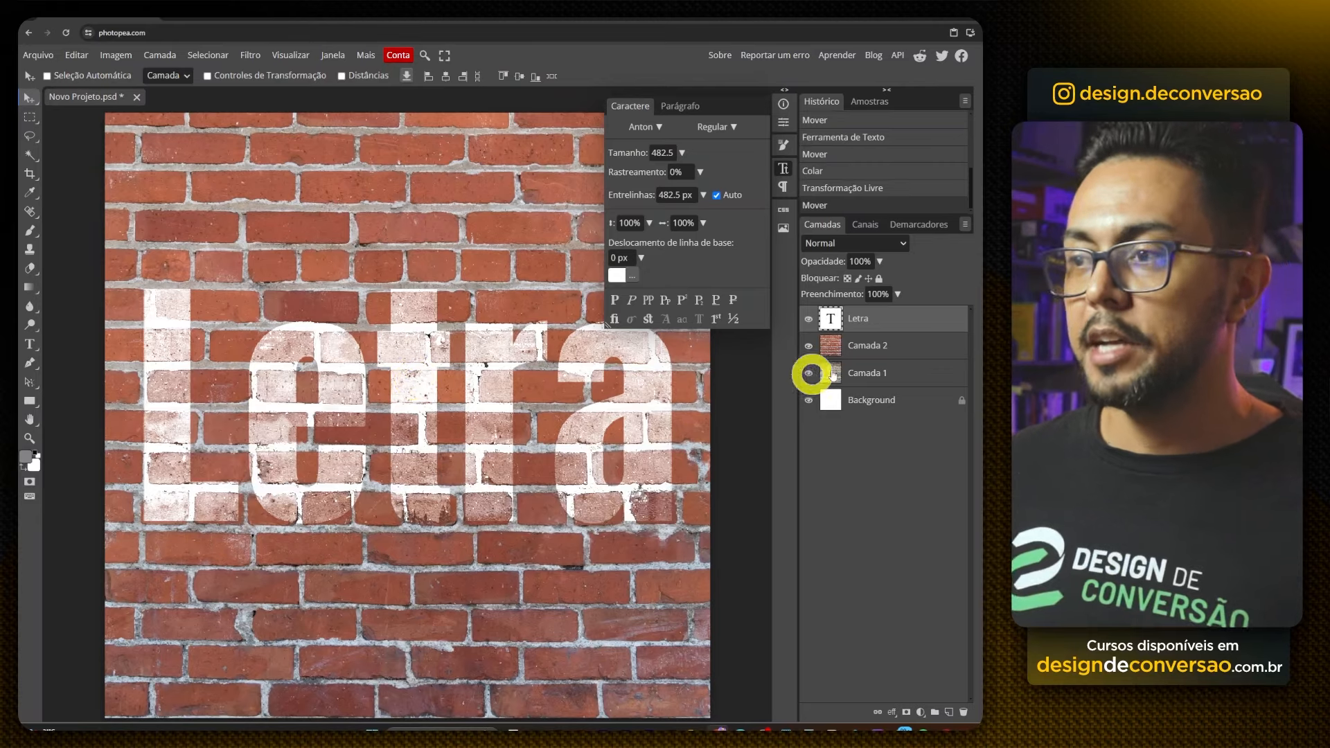
Lower the upper half of the text's split dark Blend If background threshold to 118 and apply the layer style.
{"action": "right_click", "coordinate": [903, 318]}
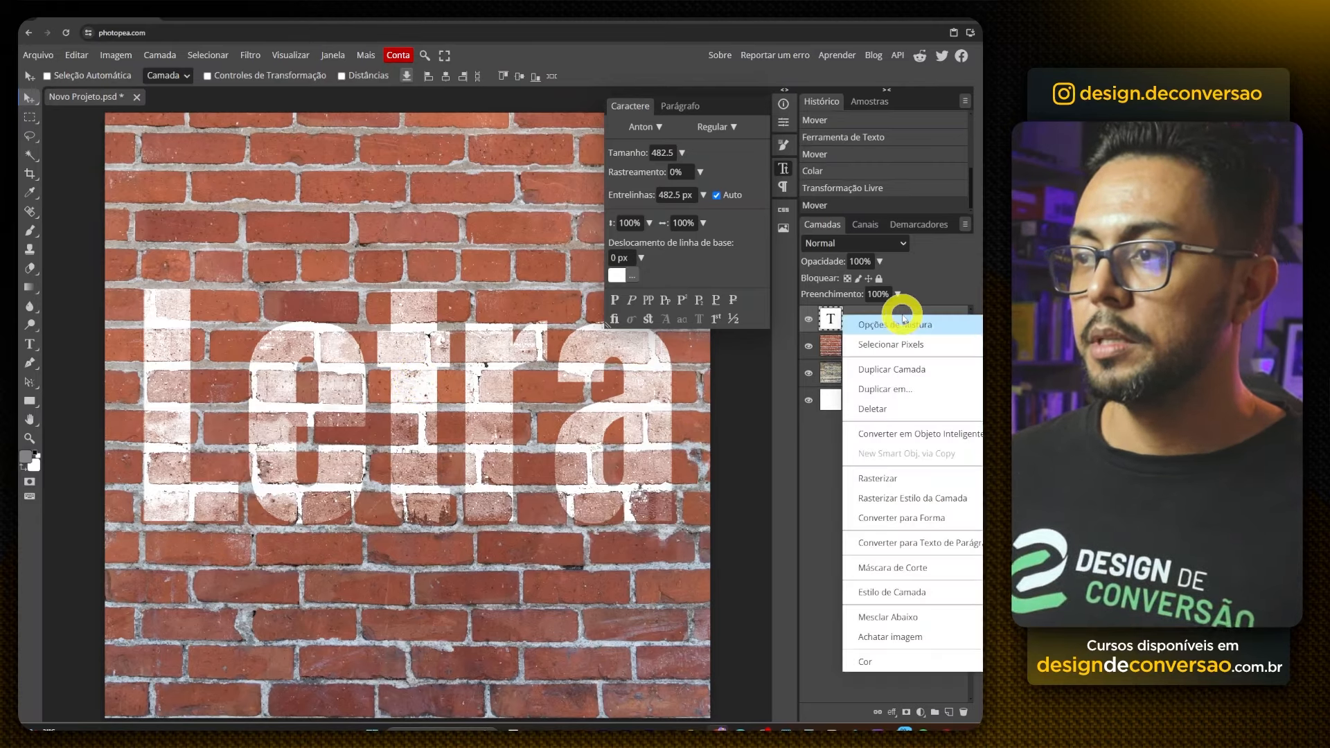
{"action": "left_click", "coordinate": [943, 331]}
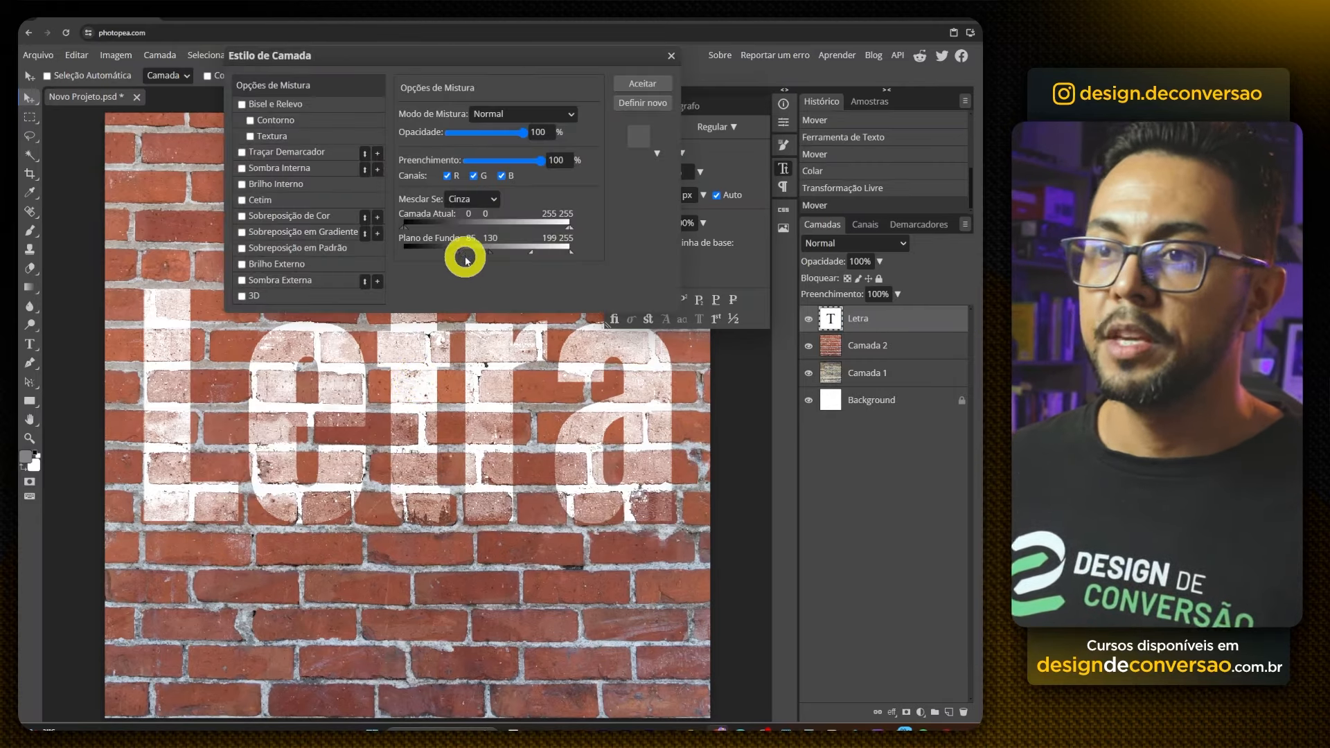
{"action": "mouse_move", "coordinate": [468, 258]}
{"action": "left_mouse_down"}
{"action": "mouse_move", "coordinate": [494, 258]}
{"action": "mouse_move", "coordinate": [386, 255]}
{"action": "mouse_move", "coordinate": [497, 254]}
{"action": "mouse_move", "coordinate": [449, 253]}
{"action": "mouse_move", "coordinate": [463, 256]}
{"action": "left_mouse_up"}
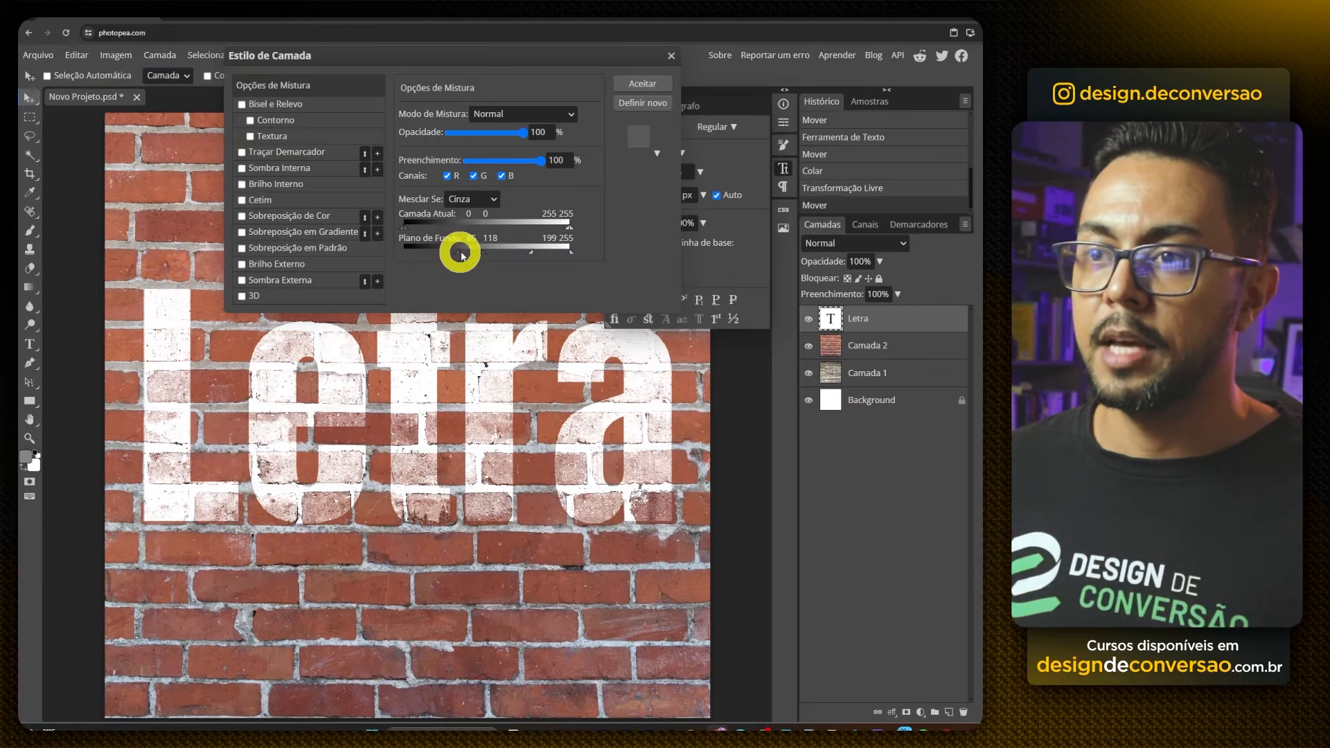
{"action": "left_click", "coordinate": [642, 83]}
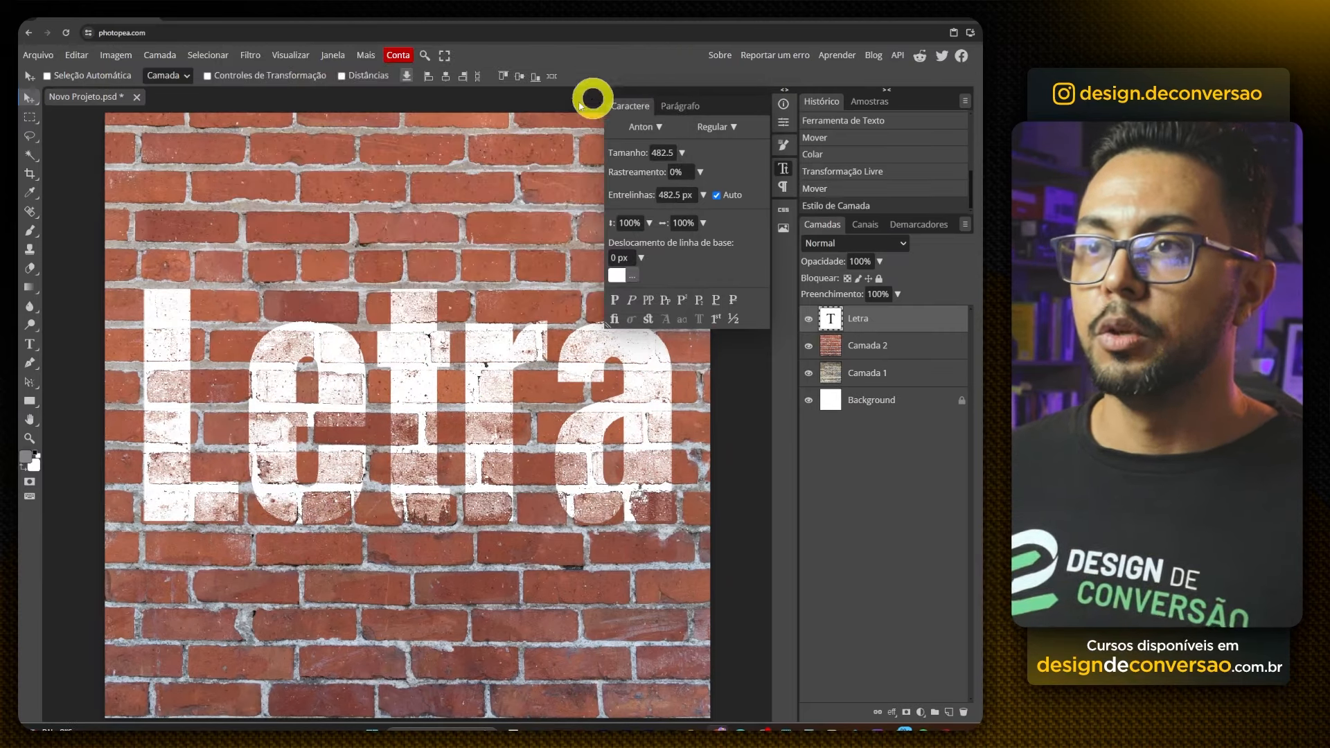
Copy the diamond-plate metal texture from its browser page and paste it directly above the brick layer.
{"action": "left_click", "coordinate": [549, 23]}
{"action": "right_click", "coordinate": [485, 290]}
{"action": "left_click", "coordinate": [532, 323]}
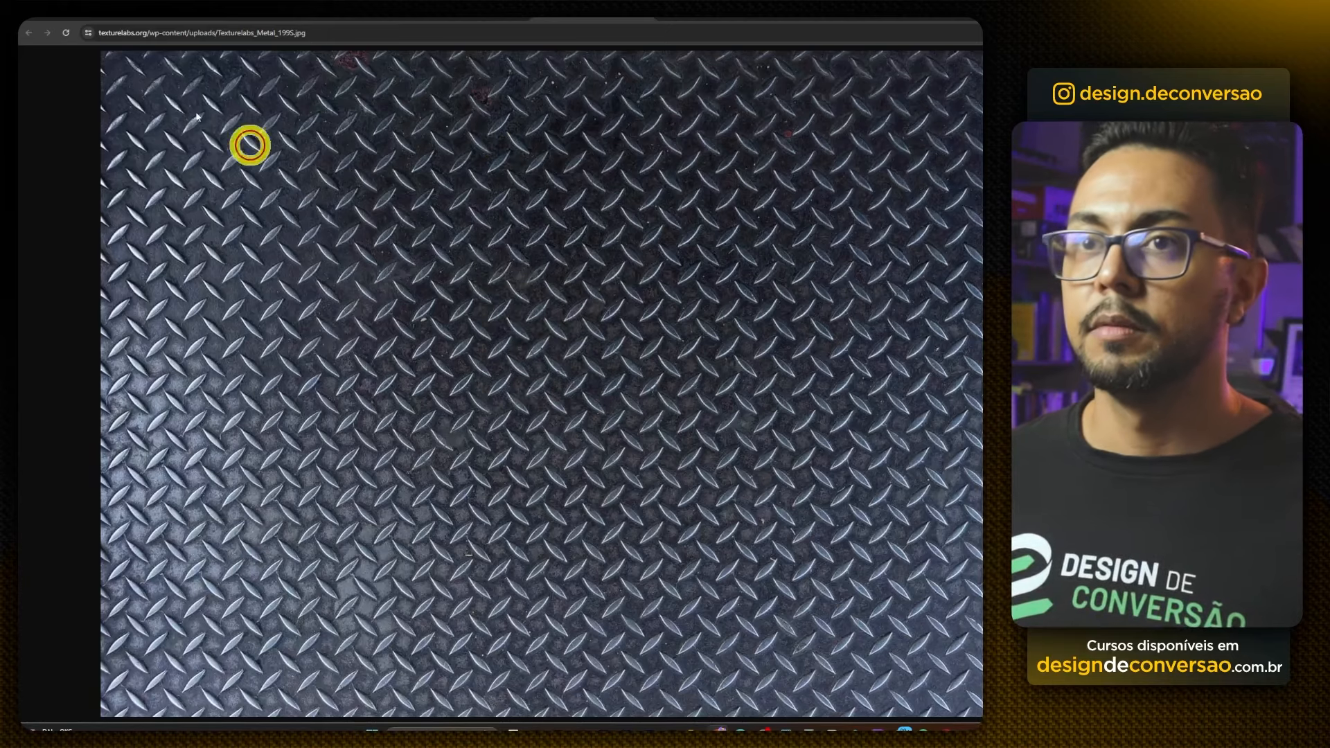
{"action": "left_click", "coordinate": [72, 11]}
{"action": "left_click", "coordinate": [845, 348]}
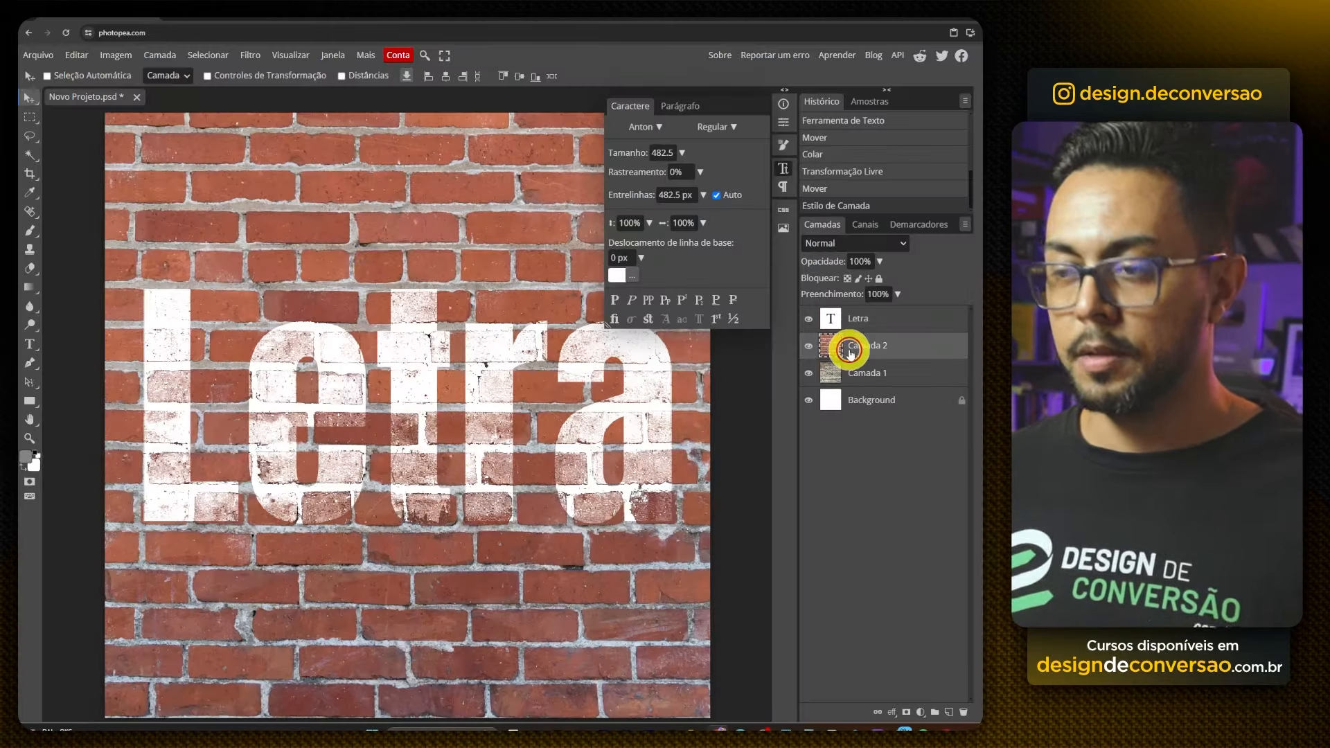
{"action": "key", "text": "ctrl"}
{"action": "key", "text": "ctrl+v"}
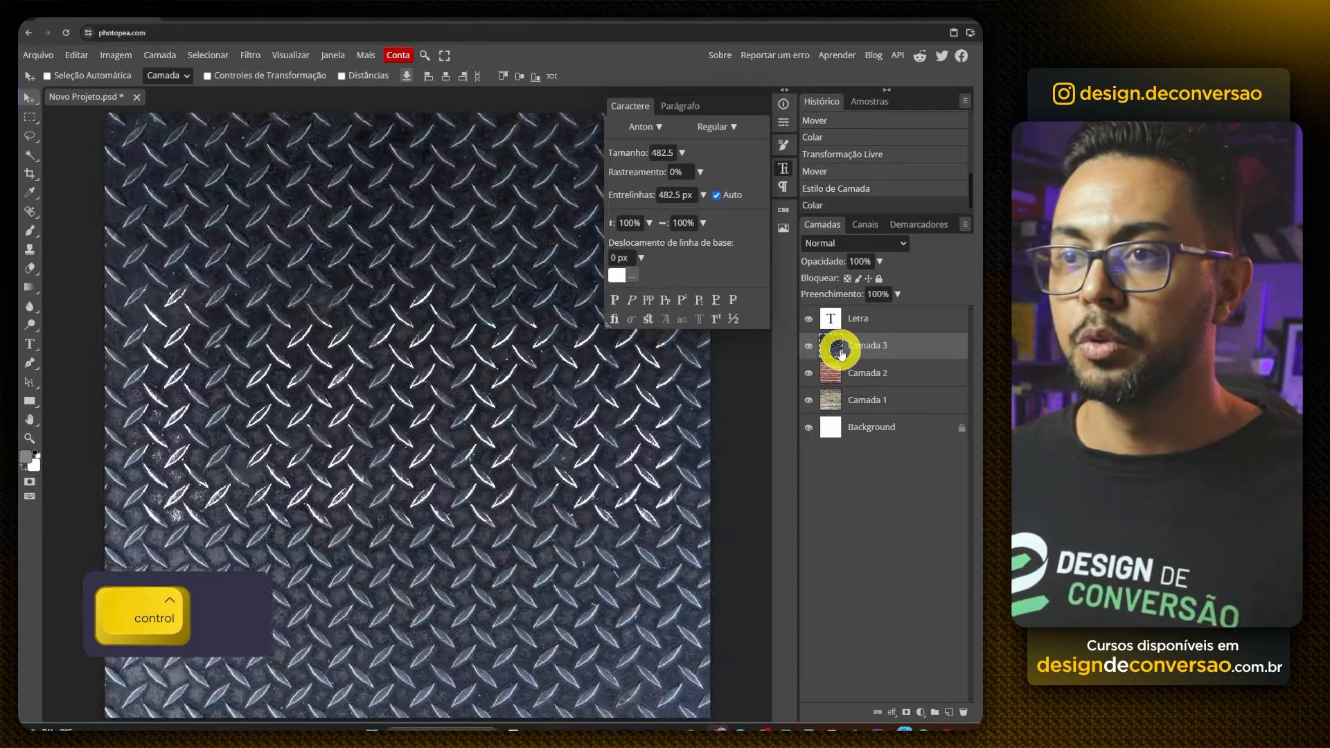
Set the text's dark Blend If background threshold to 0 / 45, with the layer style dialog moved clear of the artwork.
{"action": "left_click", "coordinate": [898, 323]}
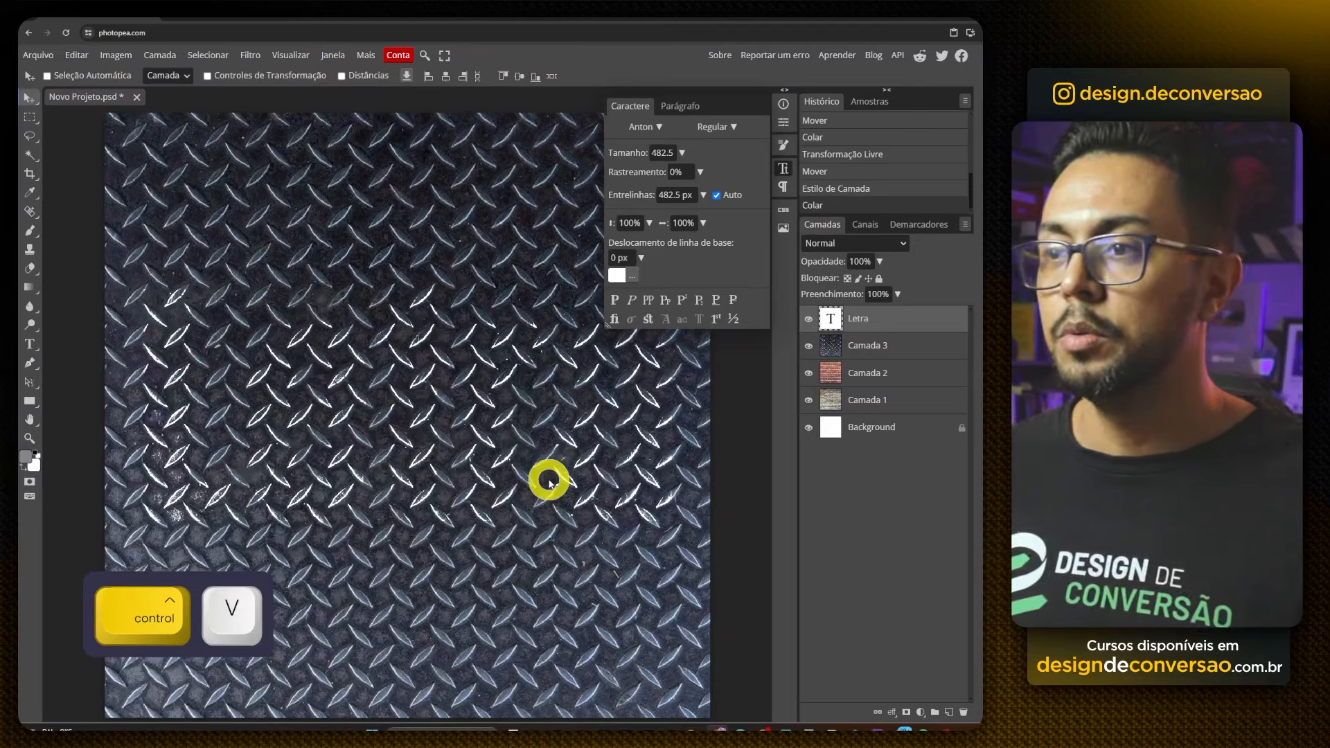
{"action": "right_click", "coordinate": [881, 319]}
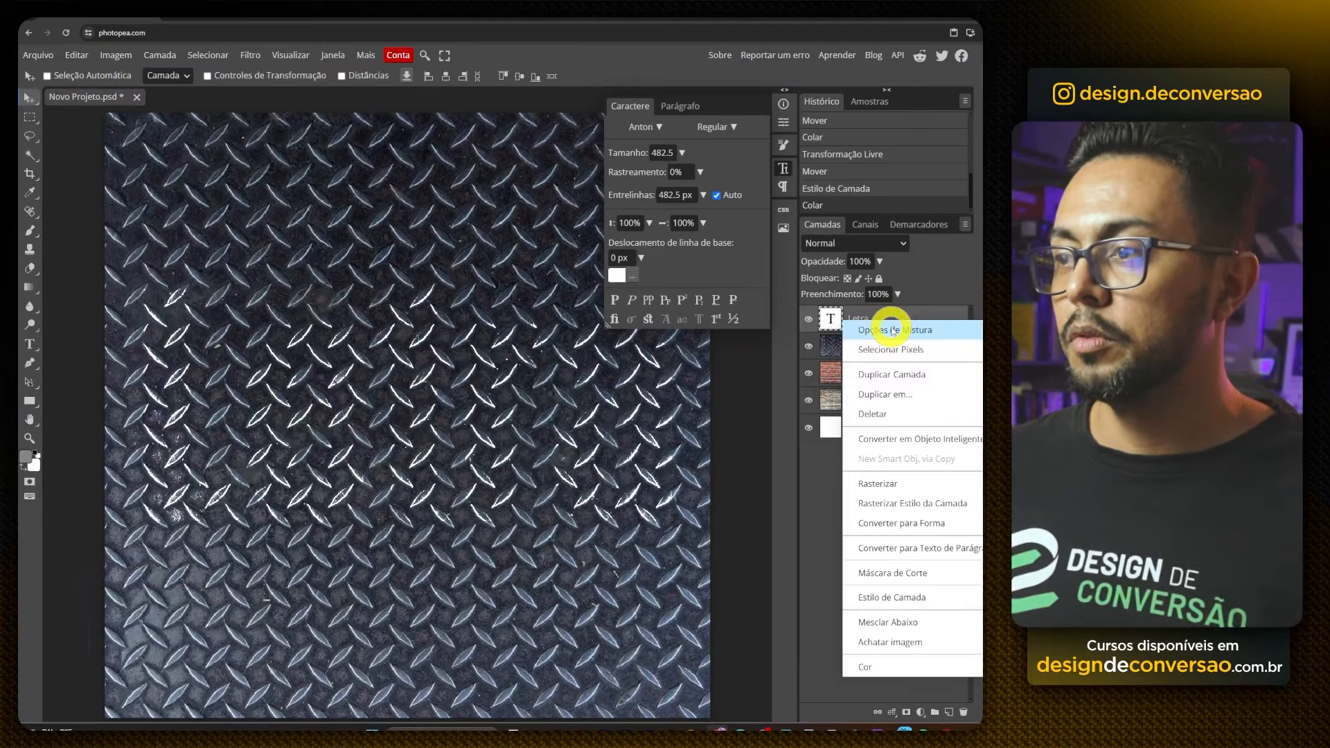
{"action": "left_click", "coordinate": [892, 330]}
{"action": "left_click_drag", "start_coordinate": [493, 61], "coordinate": [728, 53]}
{"action": "left_click_drag", "start_coordinate": [708, 252], "coordinate": [680, 255]}
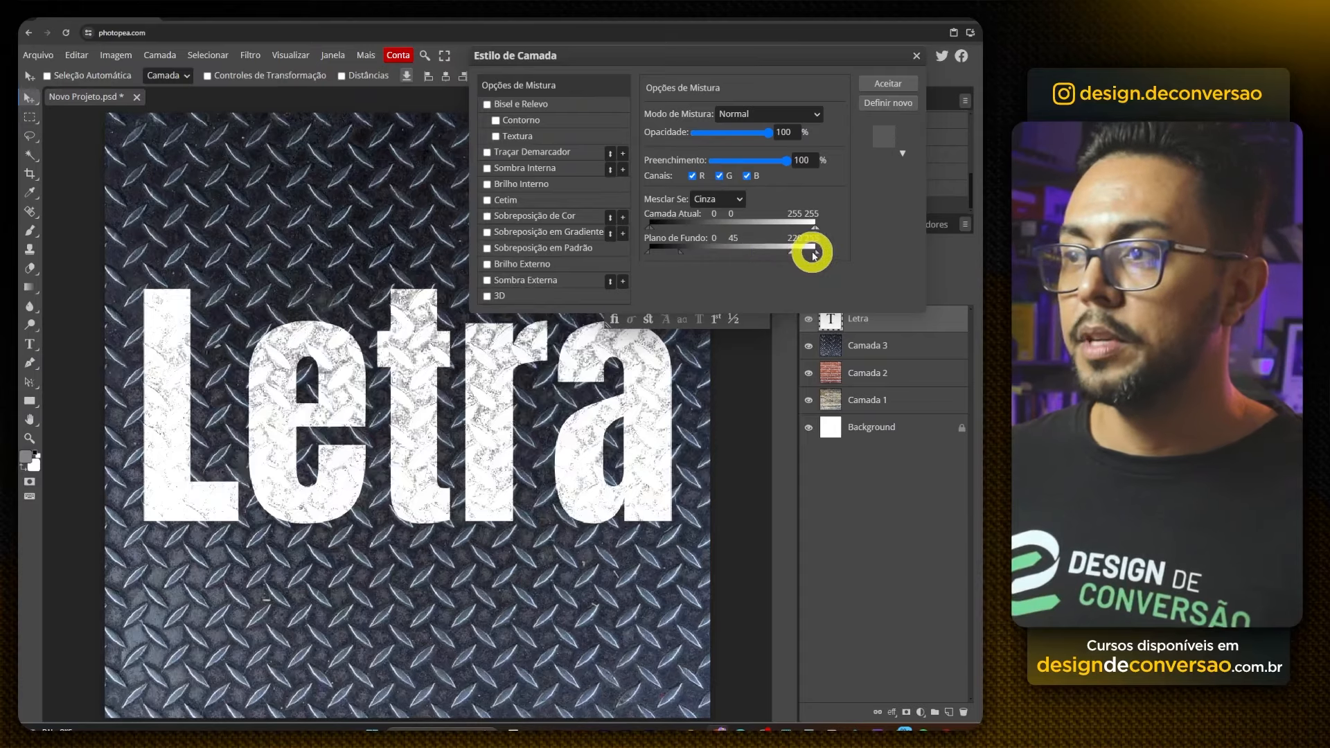
Split the light Blend If background threshold to 35 / 62, set the dark one to 0 / 0, and apply the layer style.
{"action": "left_click_drag", "start_coordinate": [807, 256], "coordinate": [722, 253]}
{"action": "left_click_drag", "start_coordinate": [816, 255], "coordinate": [675, 255]}
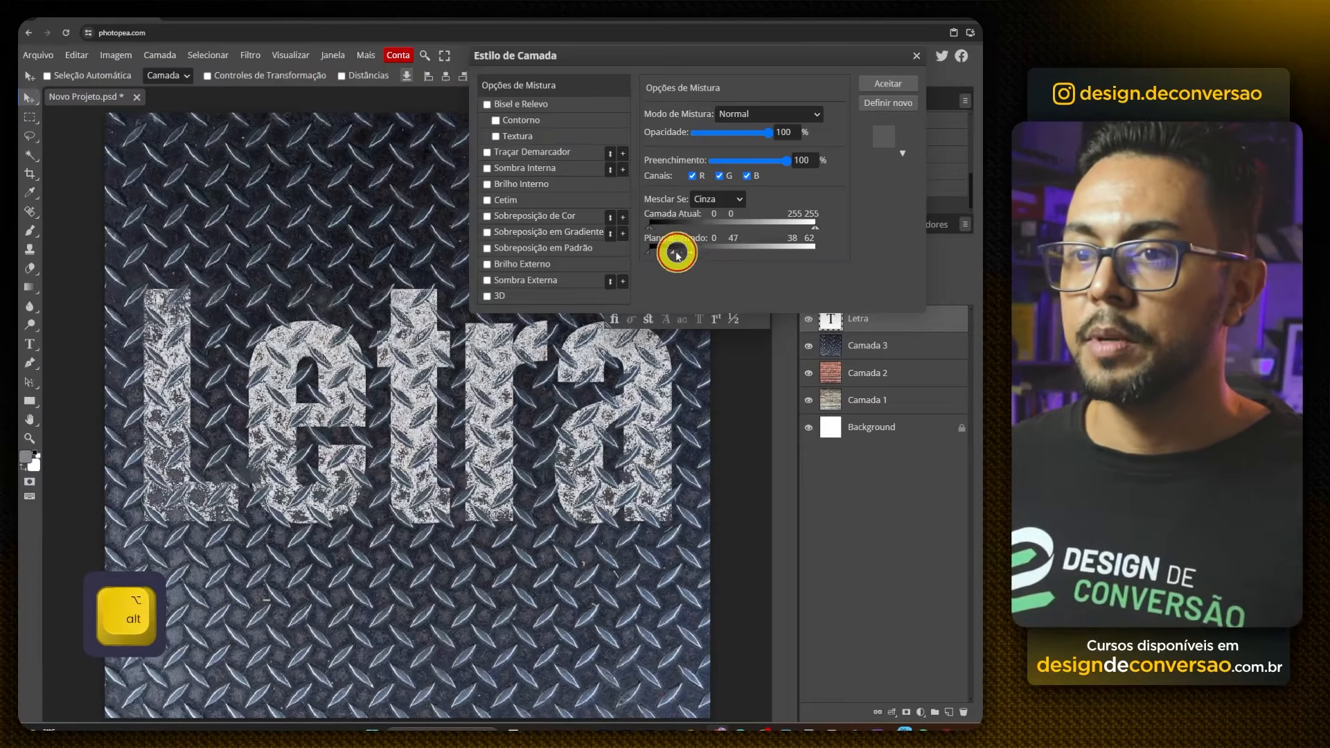
{"action": "mouse_move", "coordinate": [673, 255]}
{"action": "left_mouse_down"}
{"action": "mouse_move", "coordinate": [641, 255]}
{"action": "mouse_move", "coordinate": [668, 255]}
{"action": "left_mouse_up"}
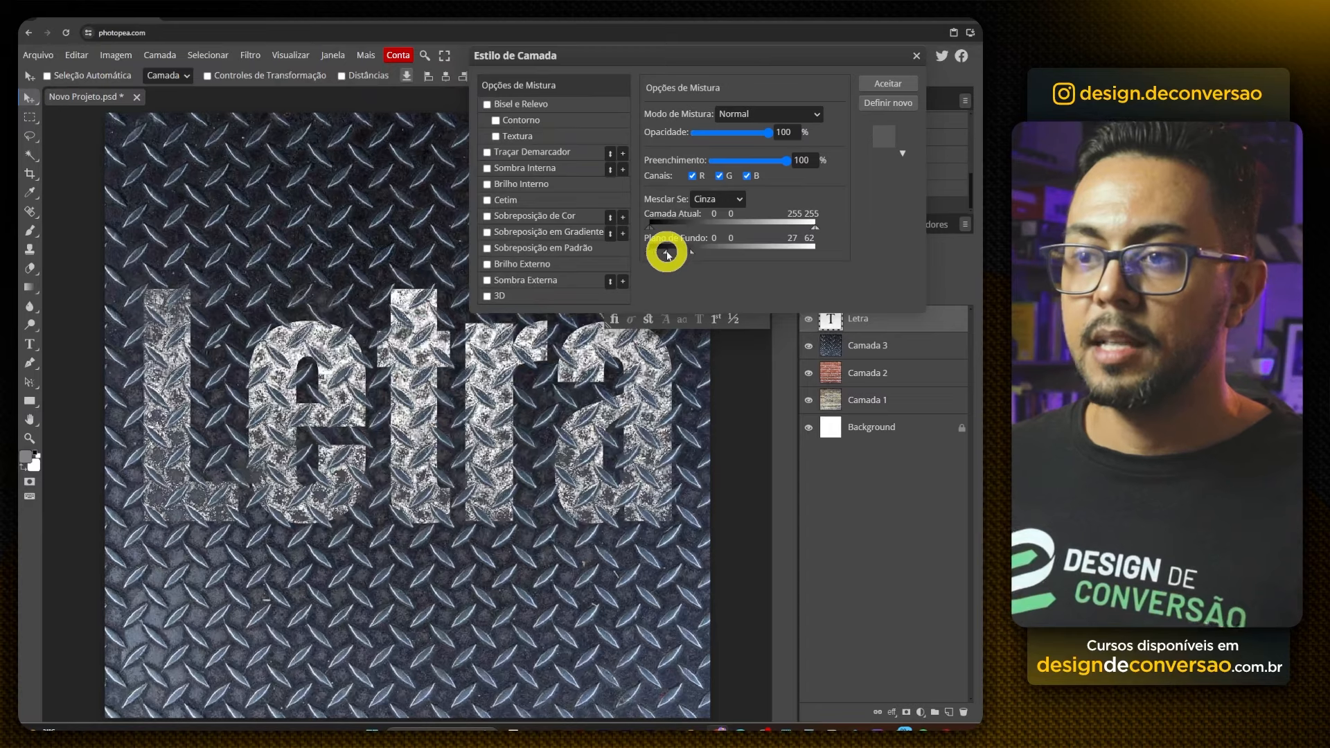
{"action": "left_click", "coordinate": [889, 83]}
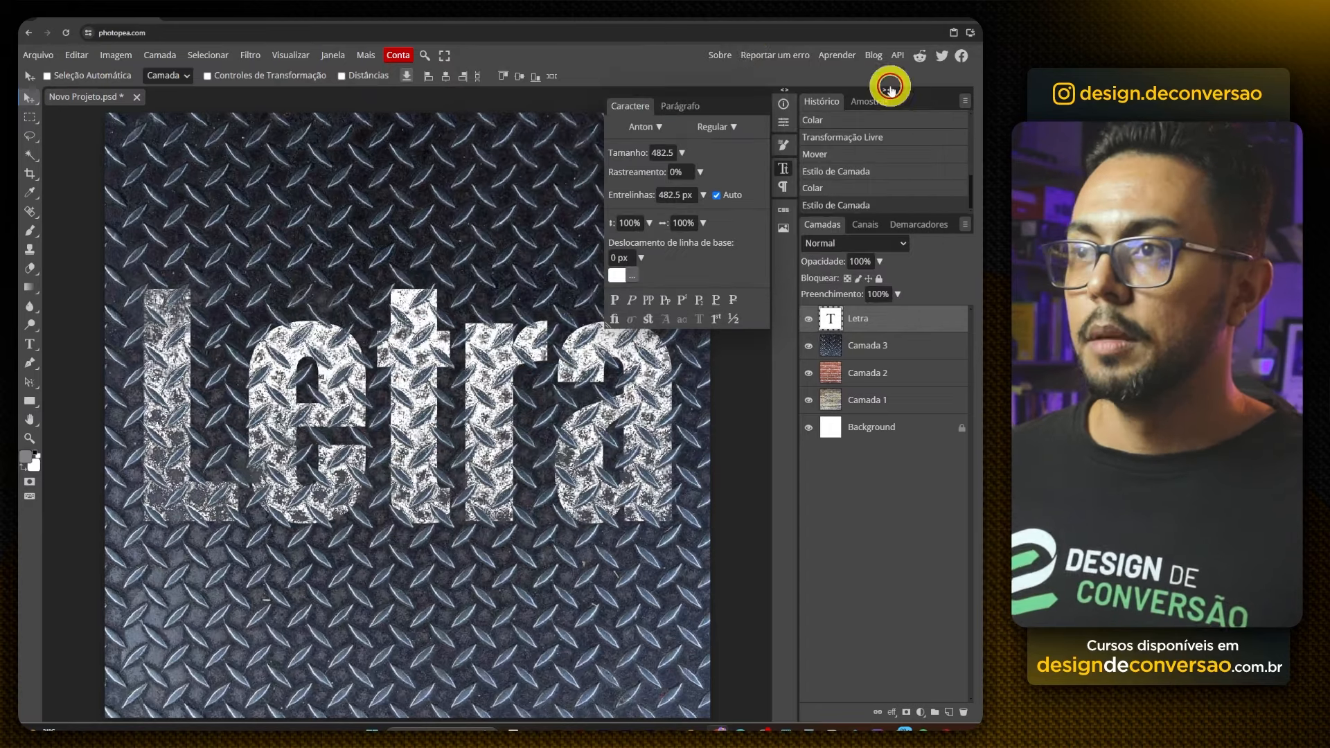
Copy the red metal grate texture from its browser page and paste it directly above the diamond-plate layer.
{"action": "left_click", "coordinate": [710, 19]}
{"action": "right_click", "coordinate": [502, 247]}
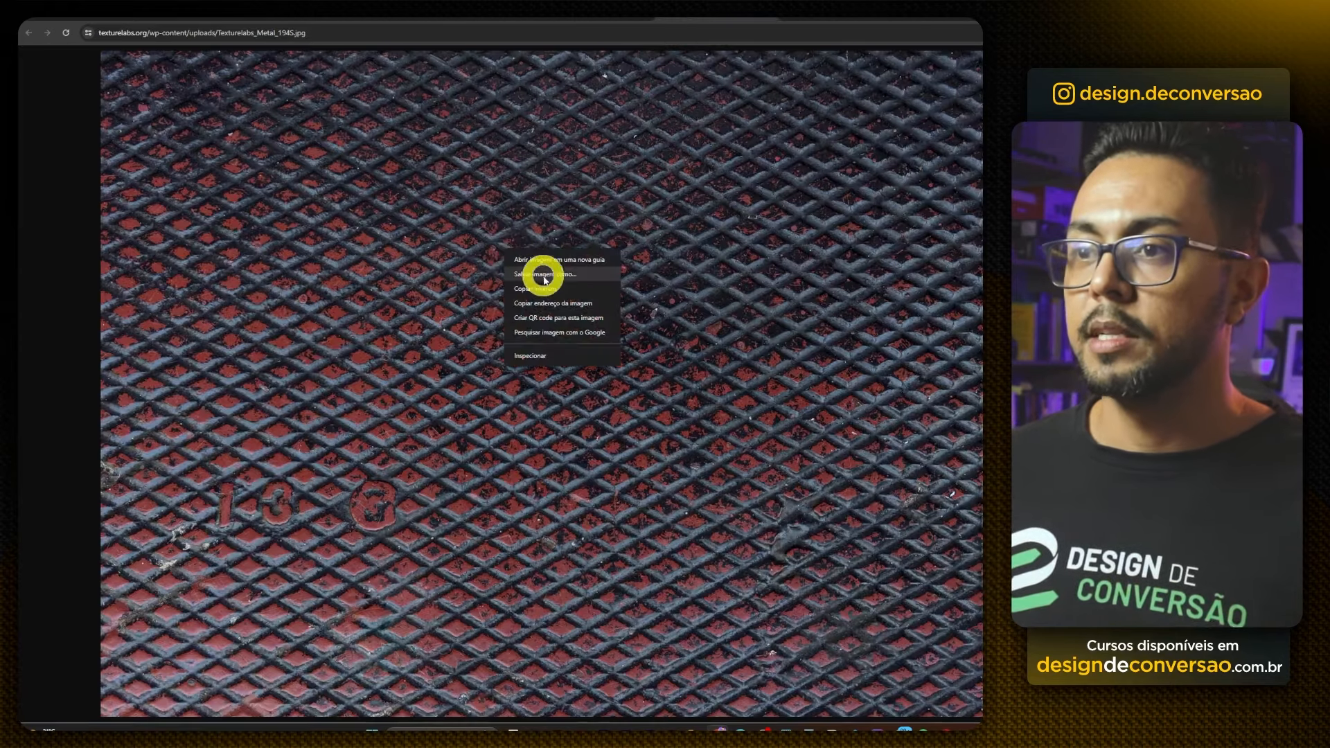
{"action": "left_click", "coordinate": [542, 291]}
{"action": "left_click", "coordinate": [86, 16]}
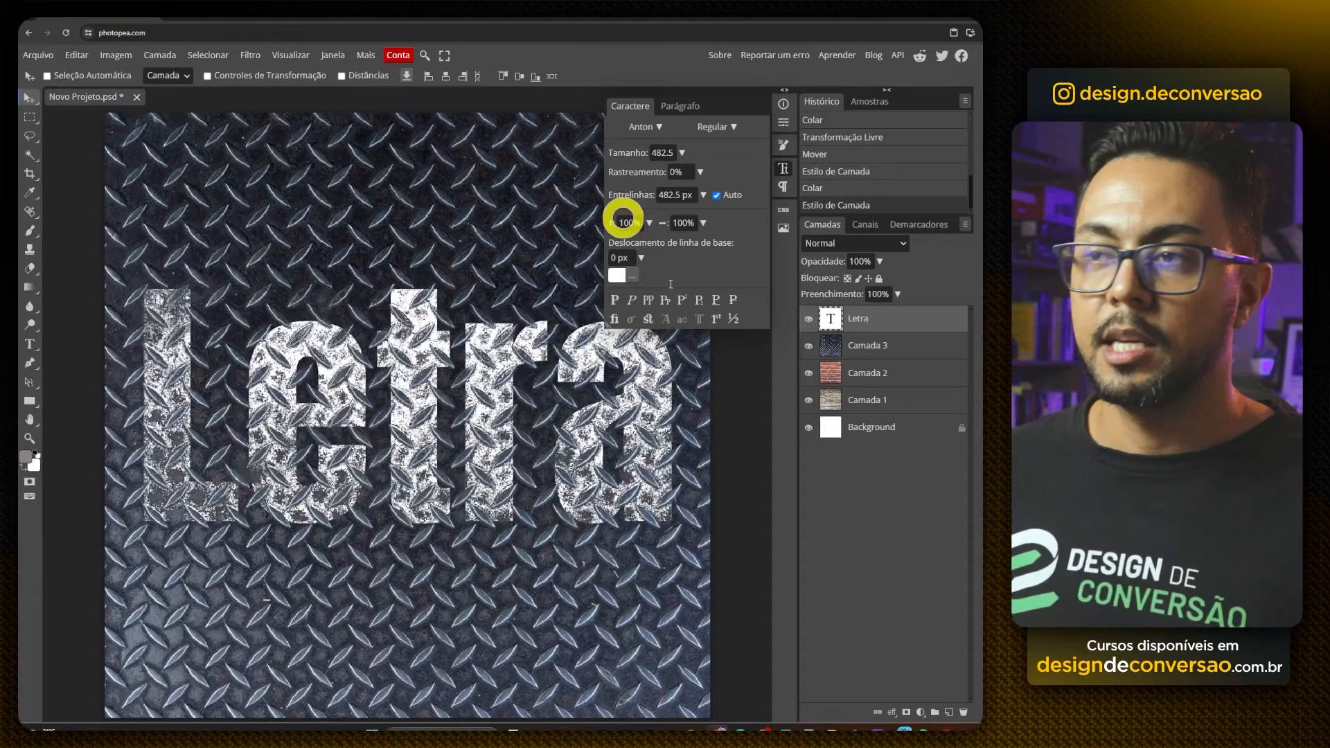
{"action": "left_click", "coordinate": [893, 348]}
{"action": "key", "text": "ctrl+v"}
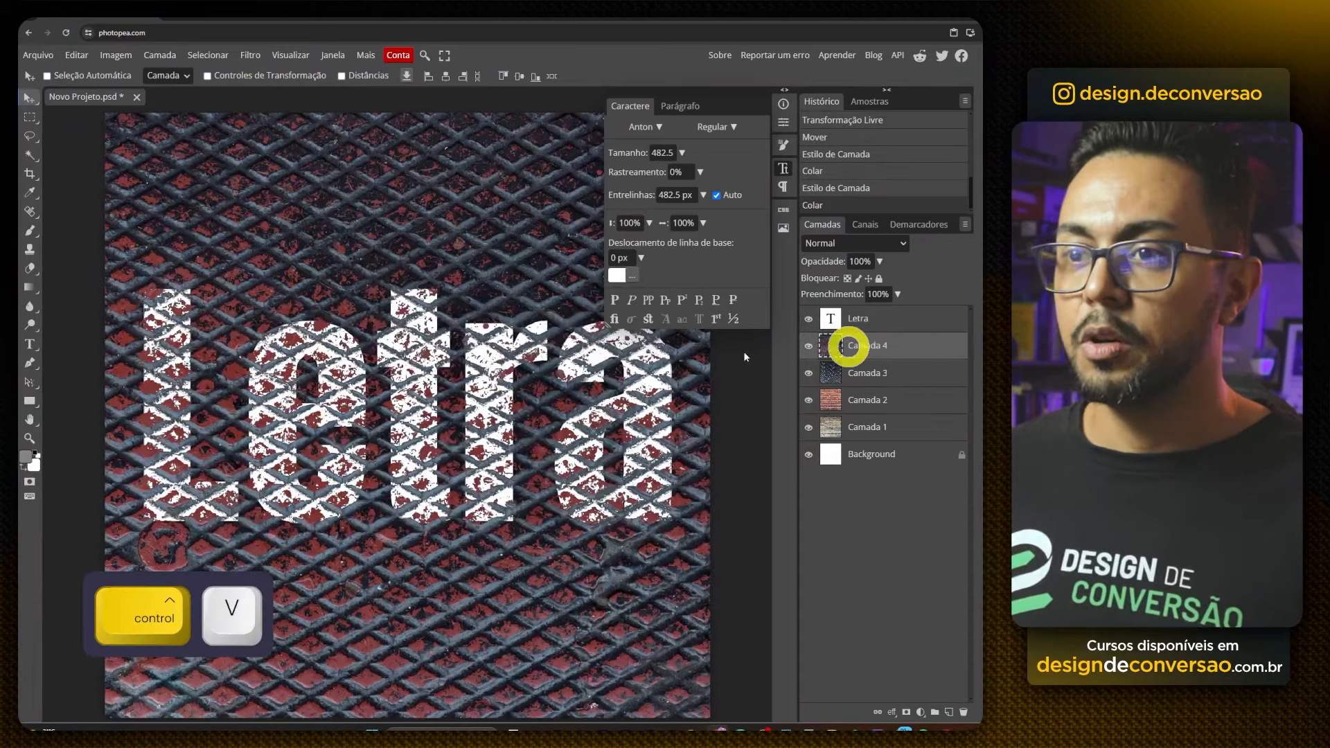
Compare the text blending on the two metal textures by toggling visibility of the text and the grate layer.
{"action": "left_click", "coordinate": [885, 327]}
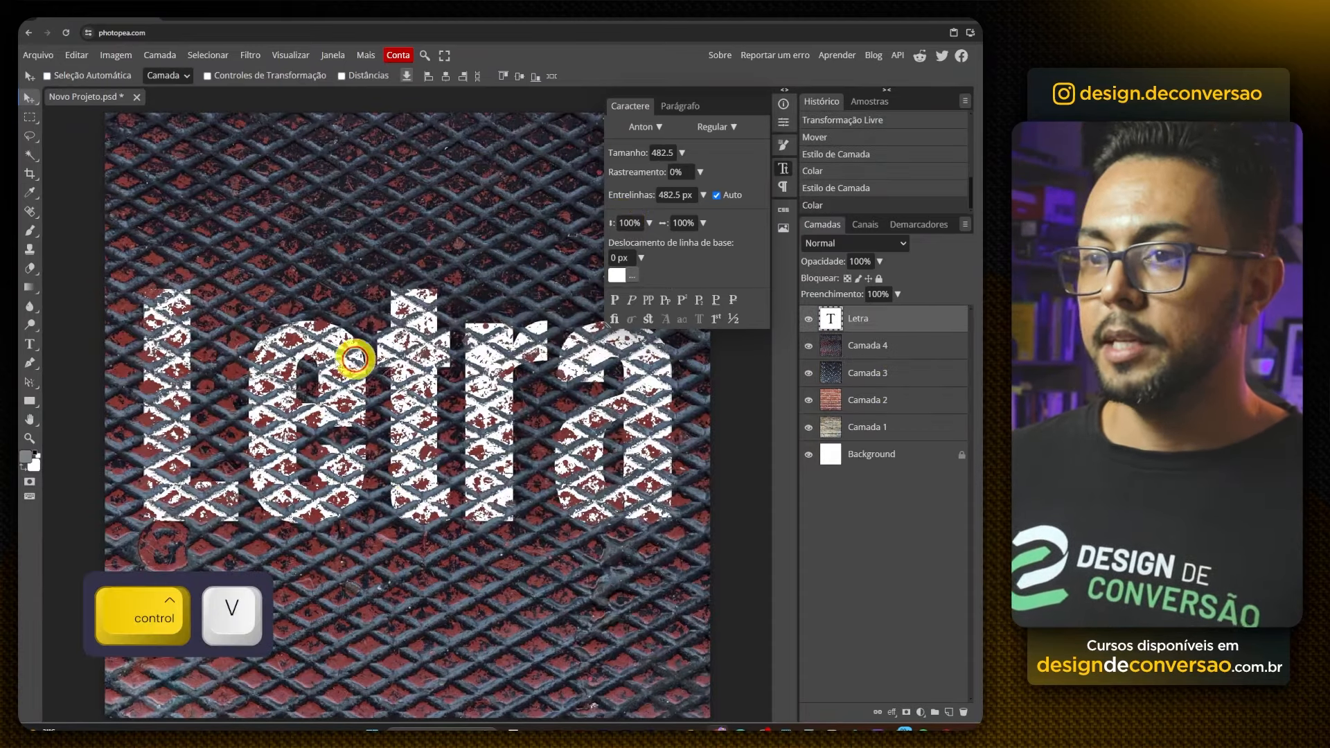
{"action": "left_click", "coordinate": [808, 319]}
{"action": "left_click", "coordinate": [809, 319]}
{"action": "left_click", "coordinate": [808, 346]}
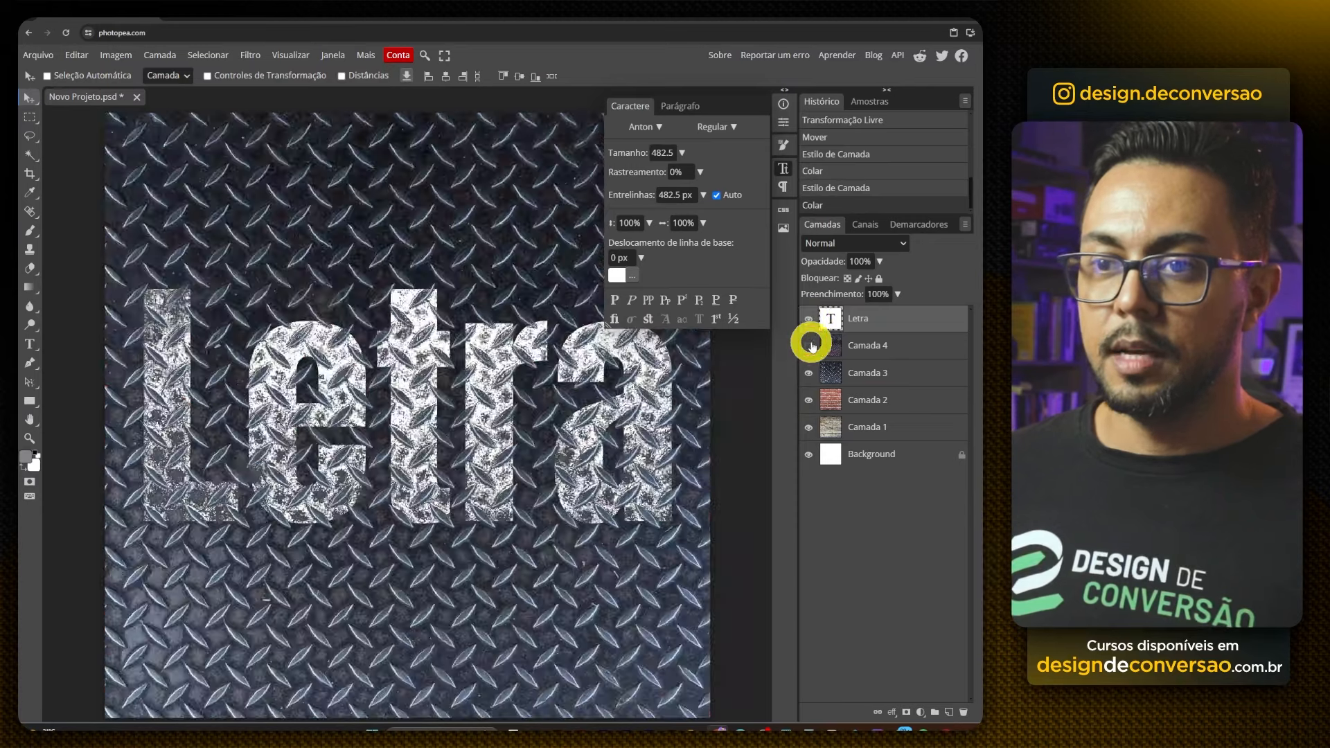
{"action": "left_click", "coordinate": [809, 346]}
{"action": "left_click", "coordinate": [809, 346]}
{"action": "left_click", "coordinate": [809, 346]}
Set the text's light Blend If background threshold to 36 / 86 and apply the layer style.
{"action": "double_click", "coordinate": [912, 320]}
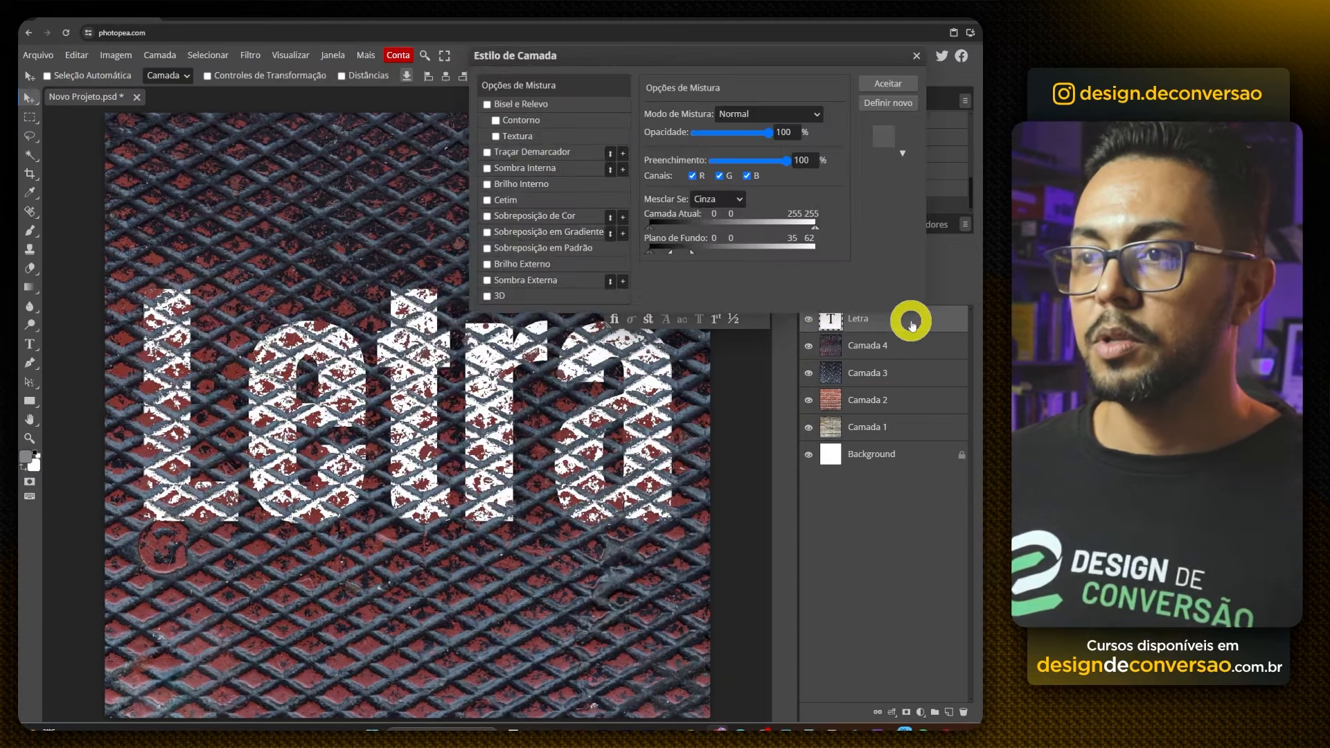
{"action": "mouse_move", "coordinate": [690, 255]}
{"action": "left_mouse_down"}
{"action": "mouse_move", "coordinate": [704, 255]}
{"action": "mouse_move", "coordinate": [670, 254]}
{"action": "left_mouse_up"}
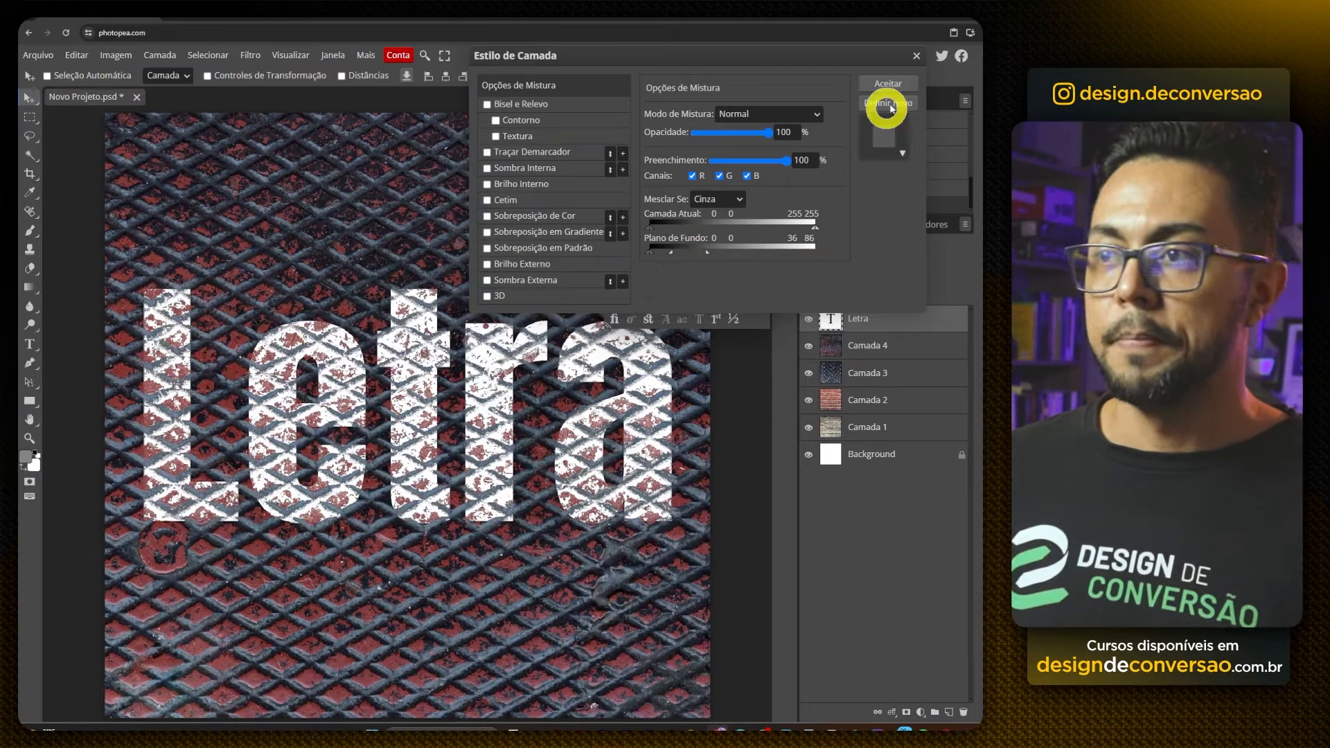
{"action": "left_click", "coordinate": [896, 84]}
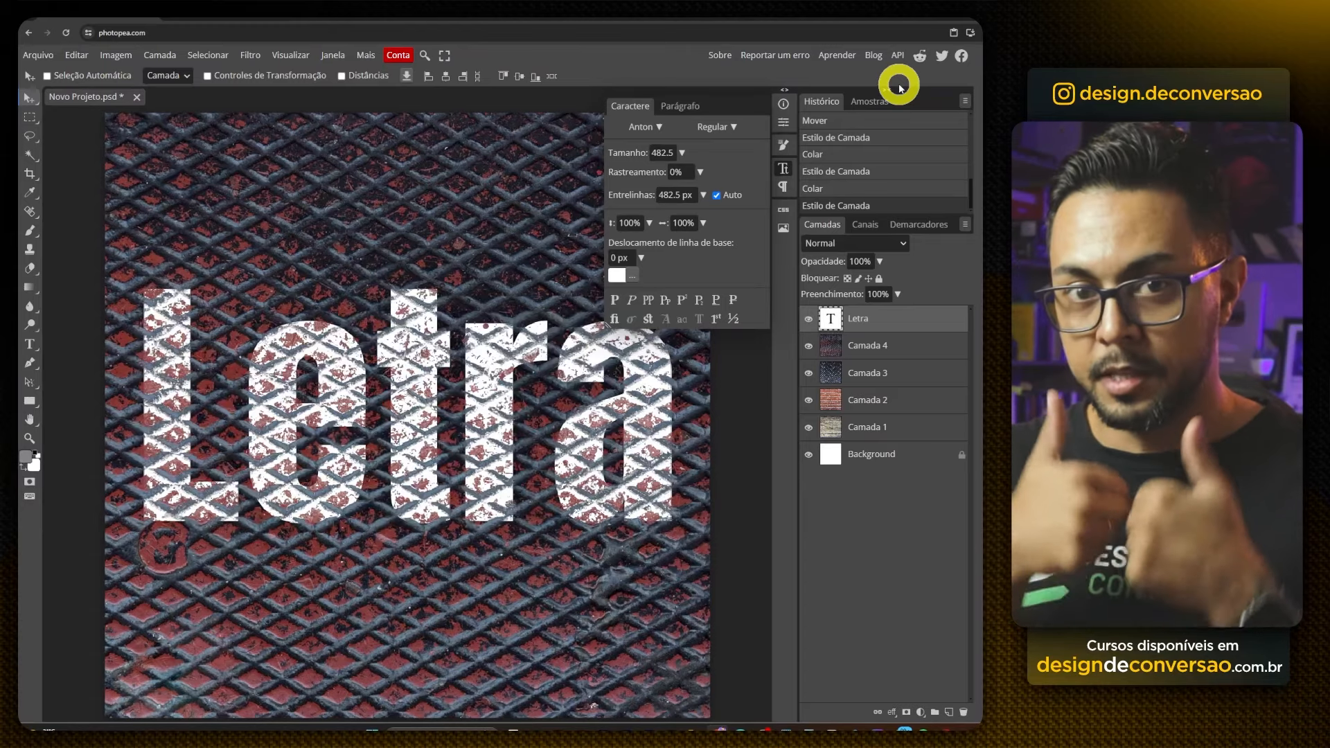
Hide the text, brick and both metal layers, and place grafite.png directly above the wood layer at its default size.
{"action": "left_click_drag", "start_coordinate": [808, 399], "coordinate": [807, 320]}
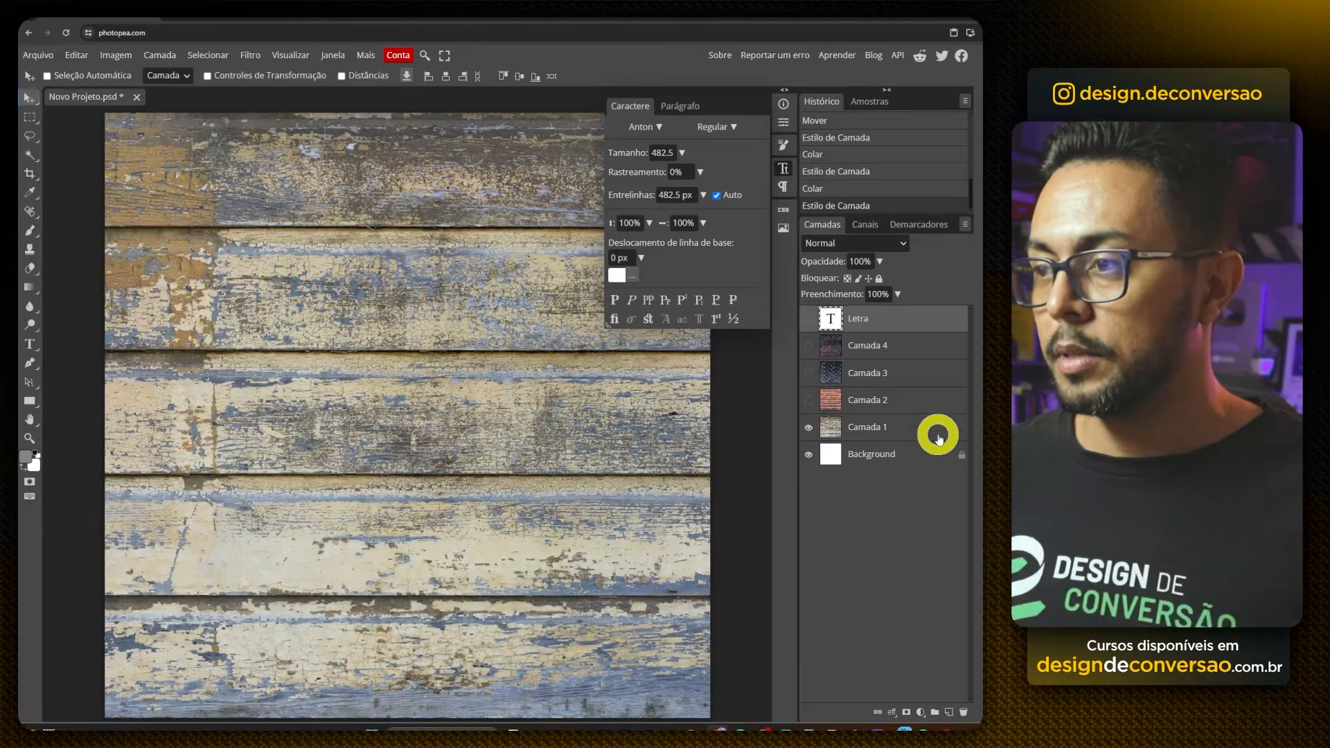
{"action": "left_click", "coordinate": [915, 430]}
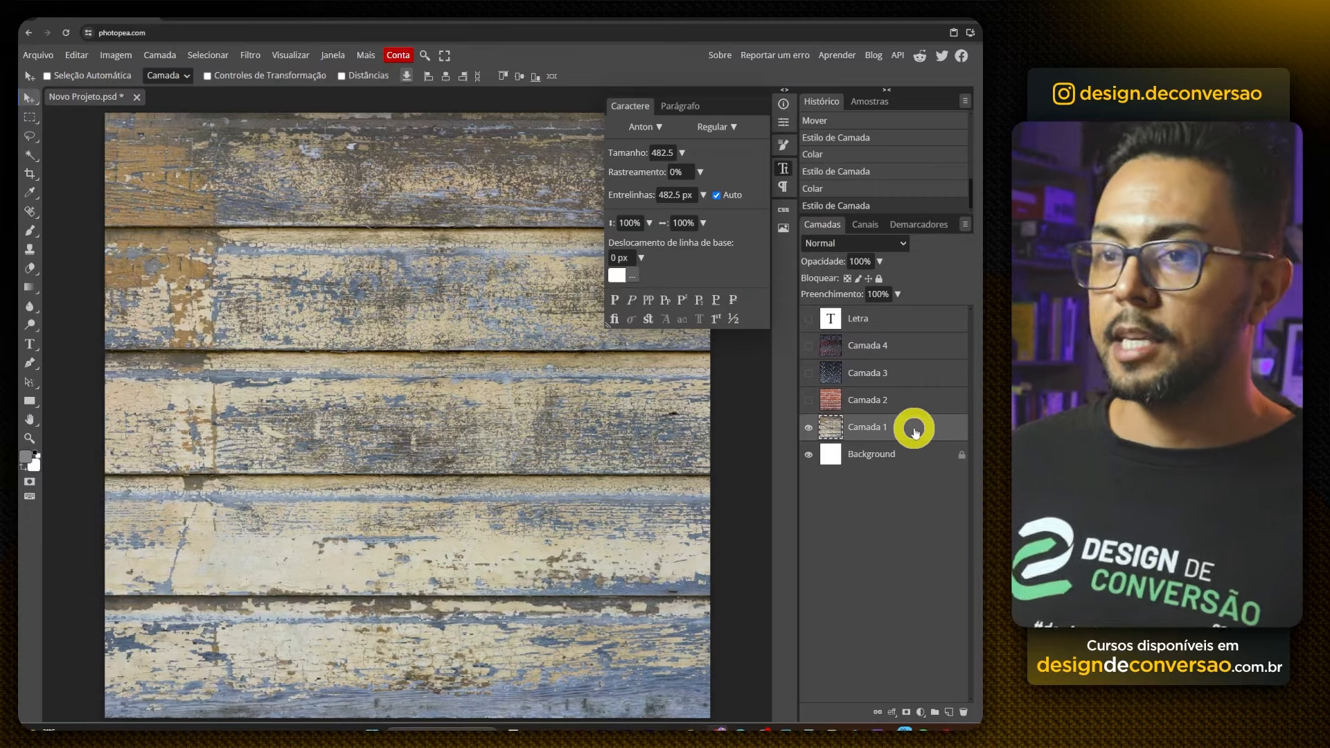
{"action": "left_click", "coordinate": [39, 55]}
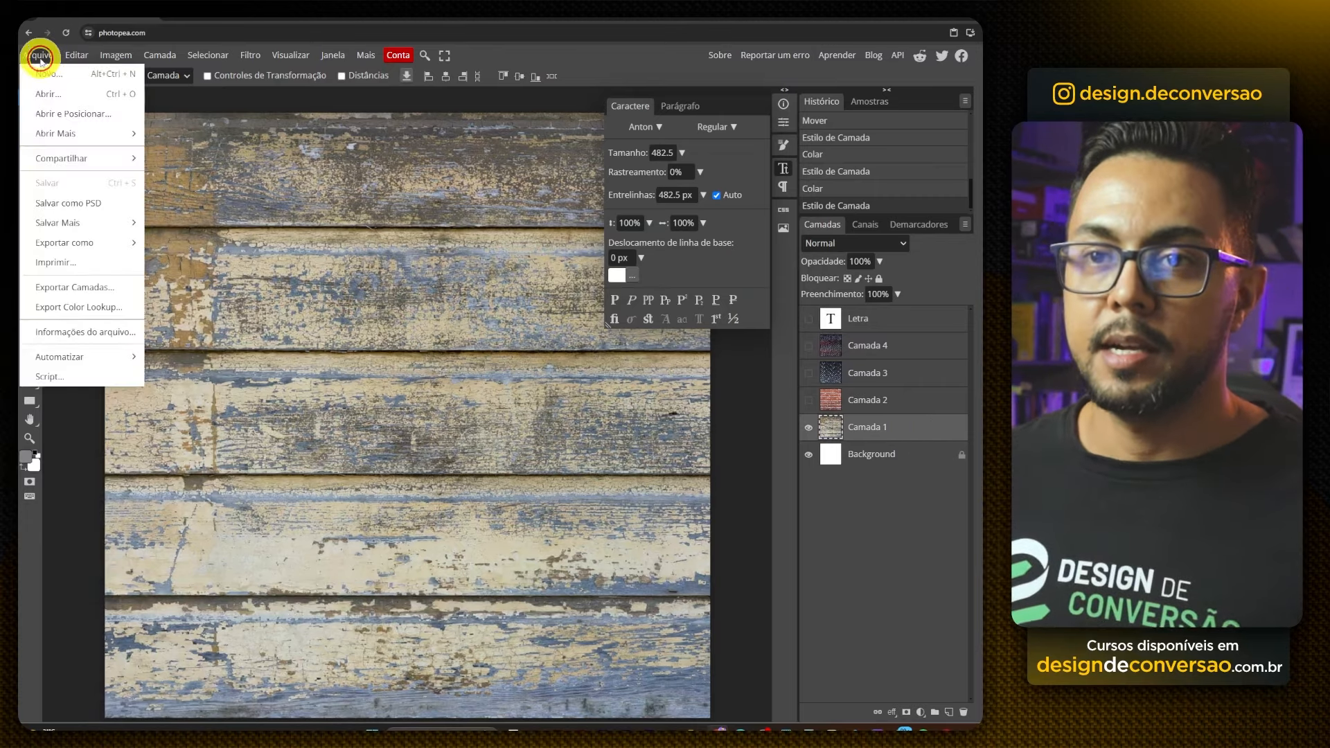
{"action": "left_click", "coordinate": [66, 114]}
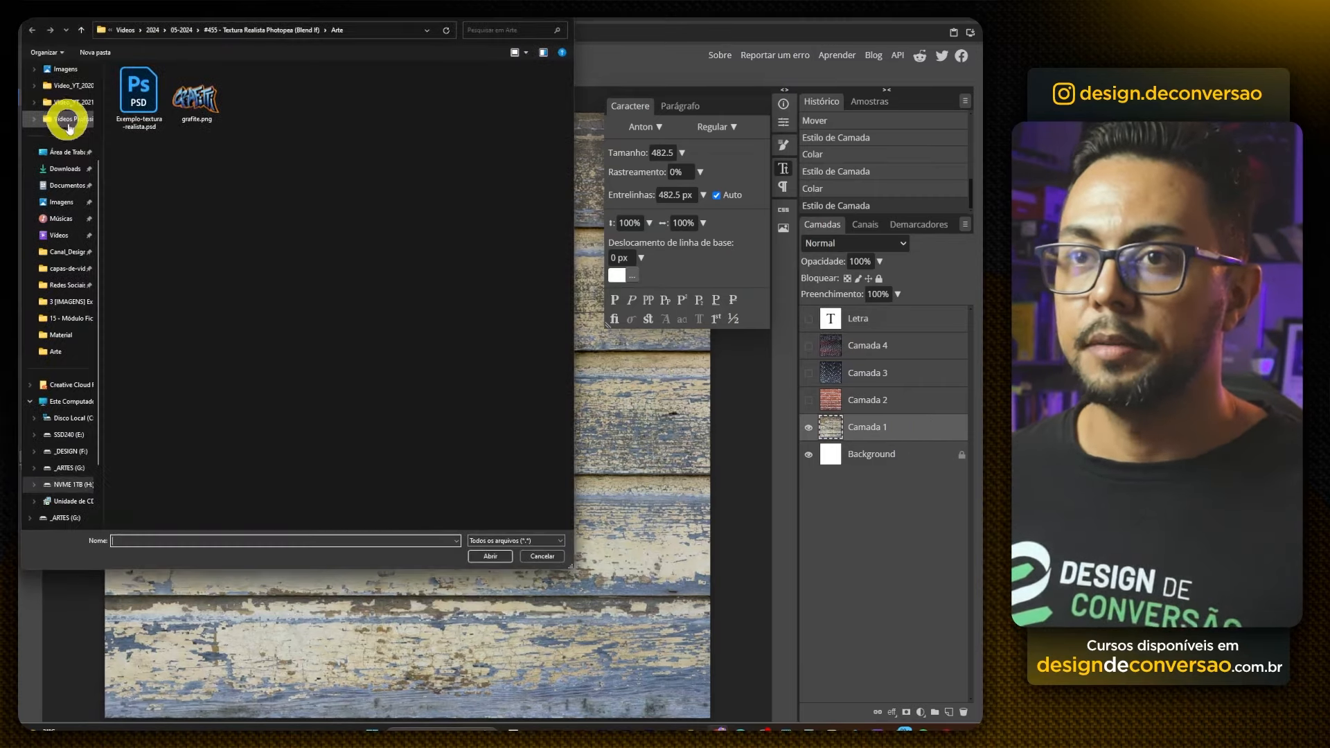
{"action": "left_click", "coordinate": [496, 557]}
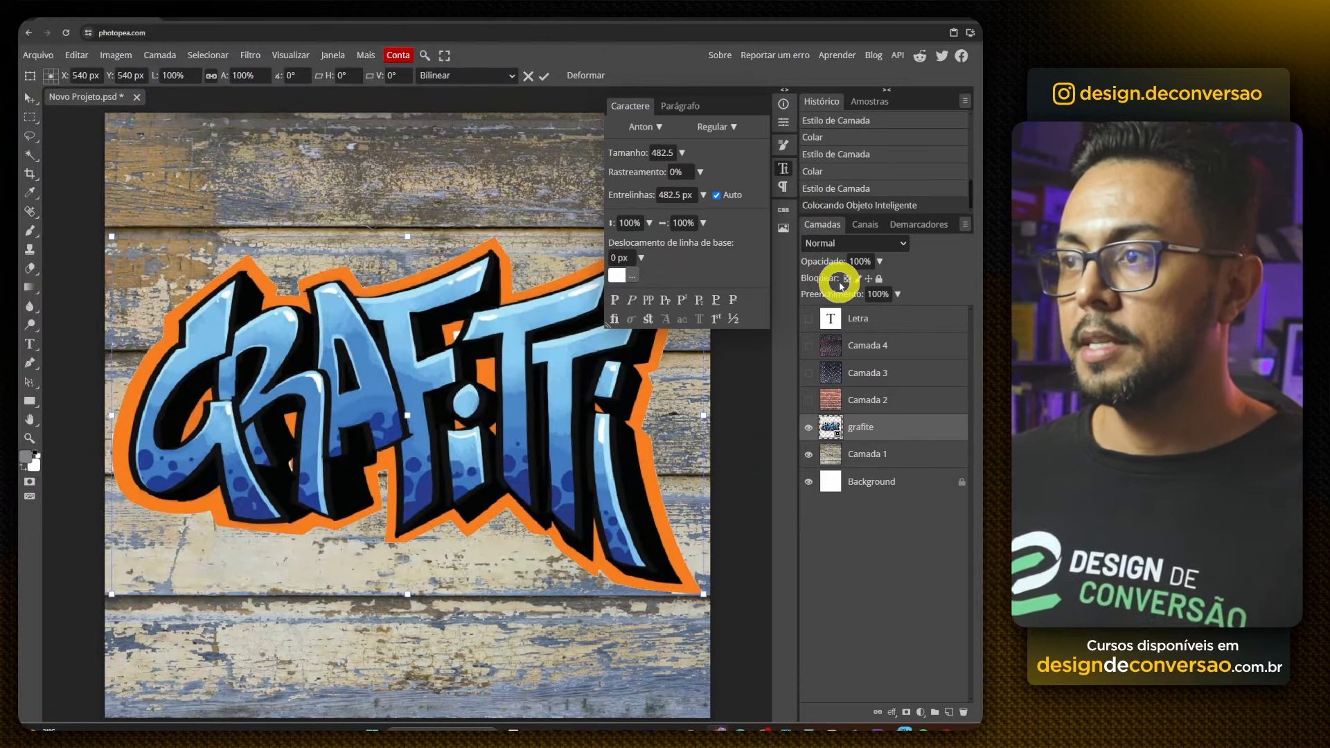
{"action": "key", "text": "Return"}
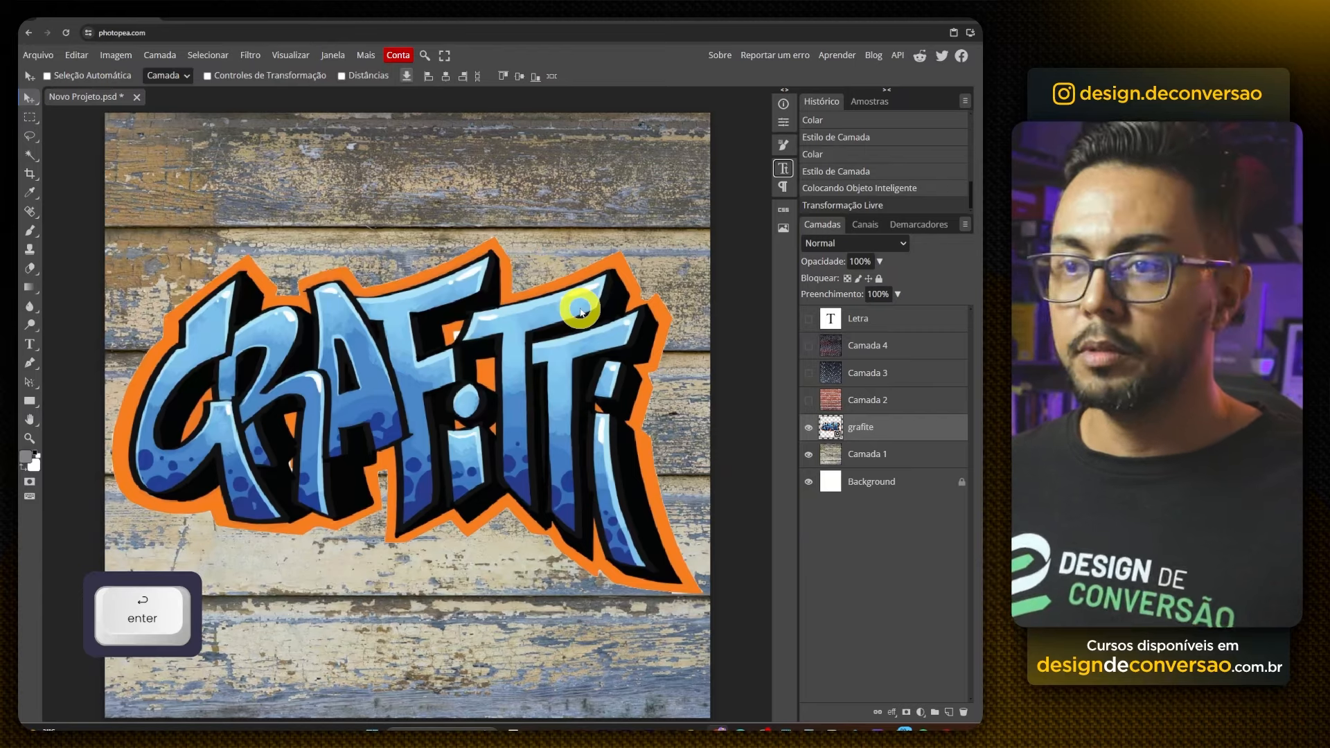
Set the graffiti layer's Blend If background thresholds to 81 / 119 for darks and 181 / 212 for lights, and apply the style.
{"action": "right_click", "coordinate": [912, 428]}
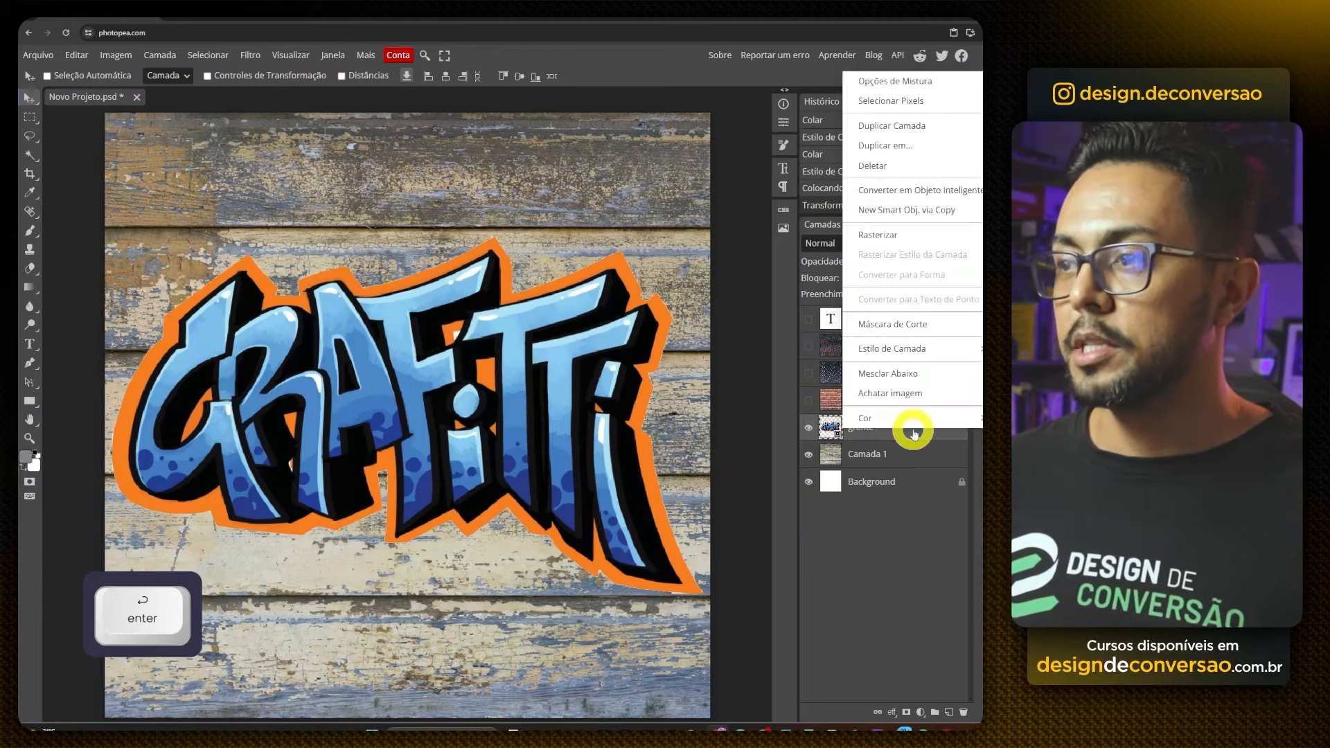
{"action": "left_click", "coordinate": [866, 83]}
{"action": "mouse_move", "coordinate": [669, 54]}
{"action": "left_mouse_down"}
{"action": "mouse_move", "coordinate": [567, 35]}
{"action": "mouse_move", "coordinate": [668, 35]}
{"action": "mouse_move", "coordinate": [680, 54]}
{"action": "left_mouse_up"}
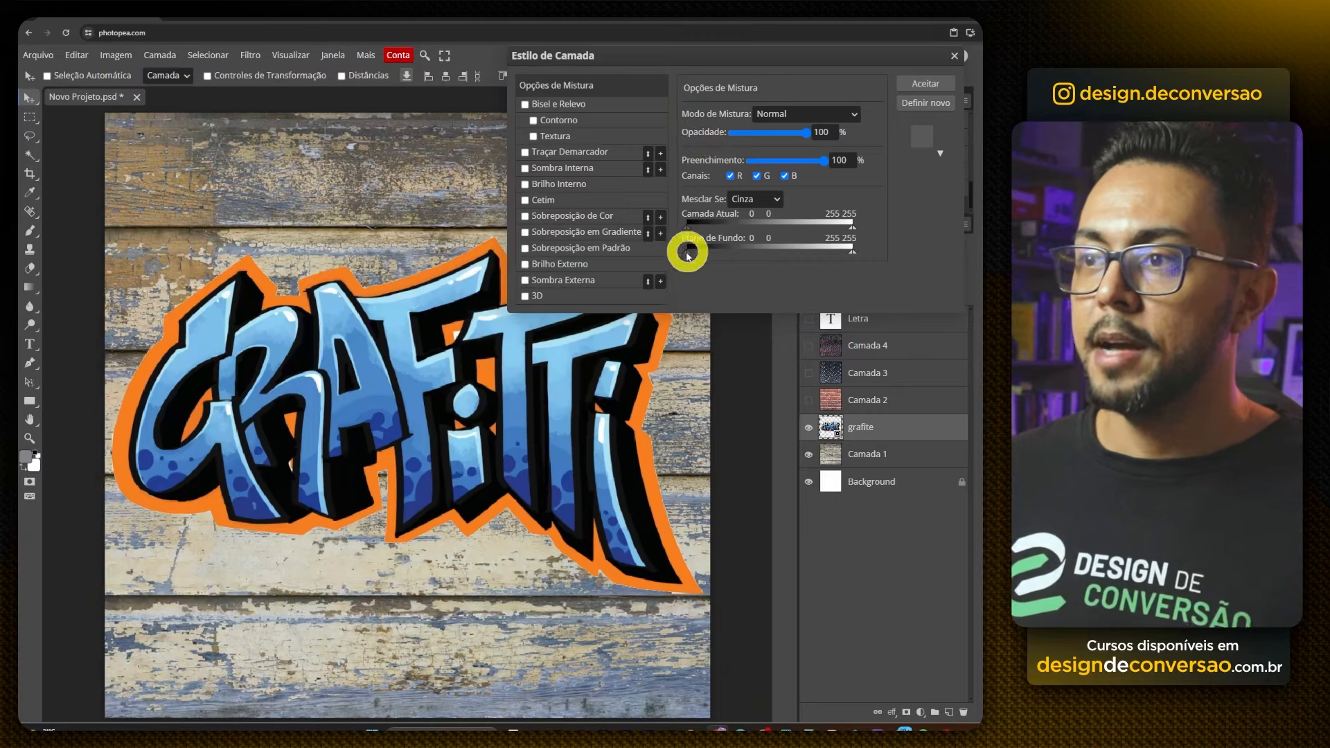
{"action": "left_click_drag", "start_coordinate": [690, 256], "coordinate": [740, 256]}
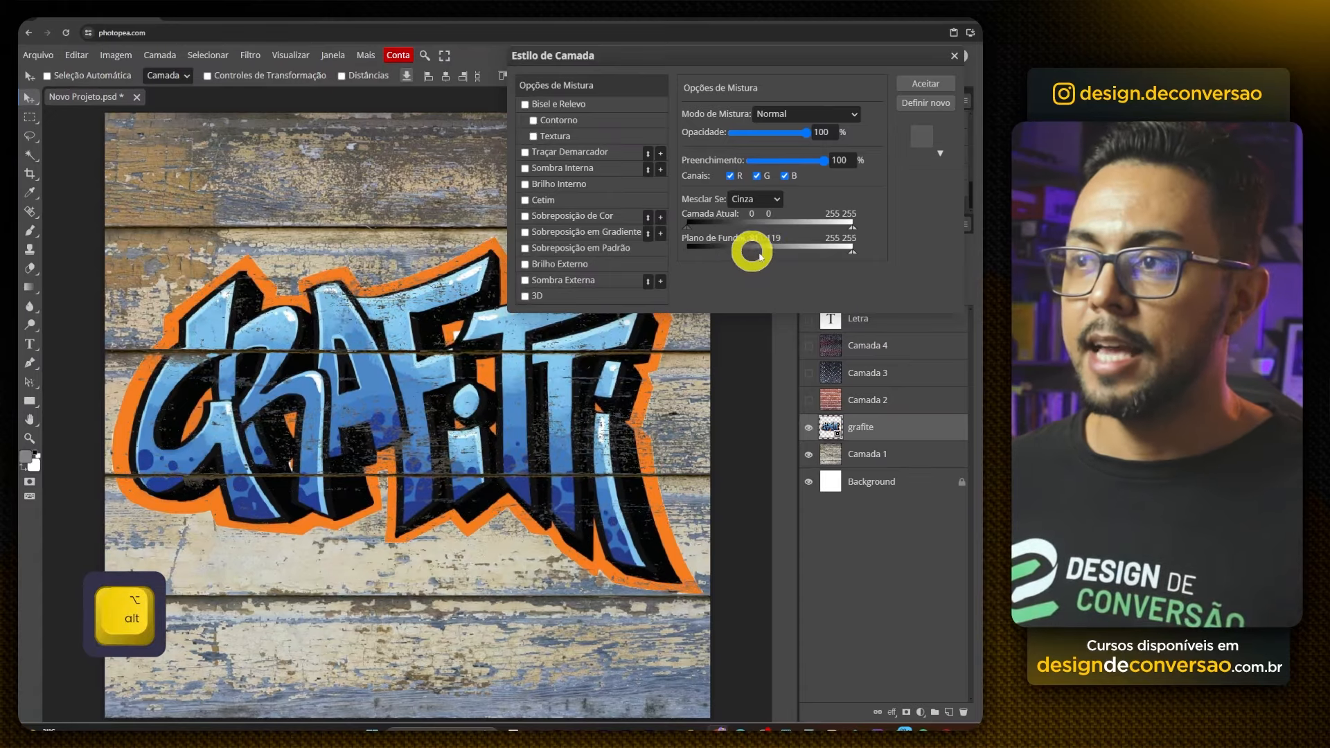
{"action": "mouse_move", "coordinate": [852, 255]}
{"action": "left_mouse_down"}
{"action": "mouse_move", "coordinate": [806, 253]}
{"action": "mouse_move", "coordinate": [826, 255]}
{"action": "left_mouse_up"}
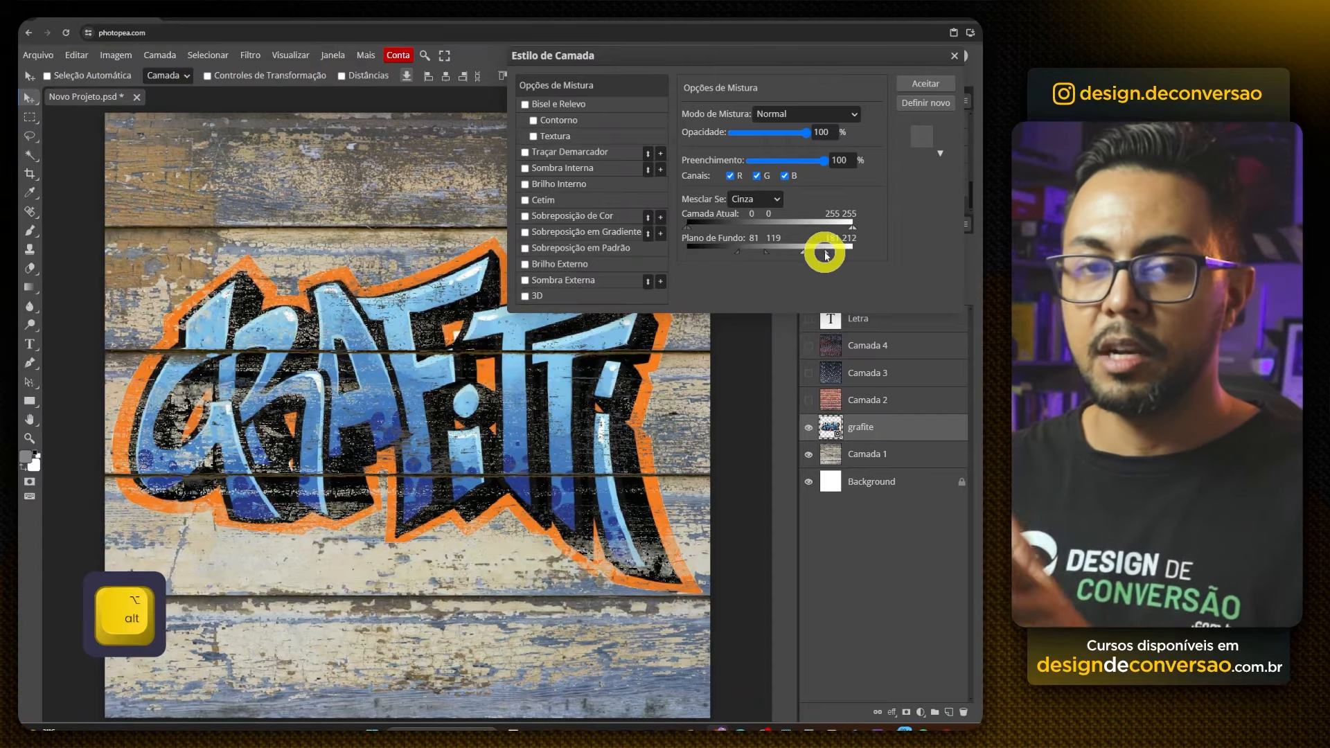
{"action": "left_click", "coordinate": [927, 82]}
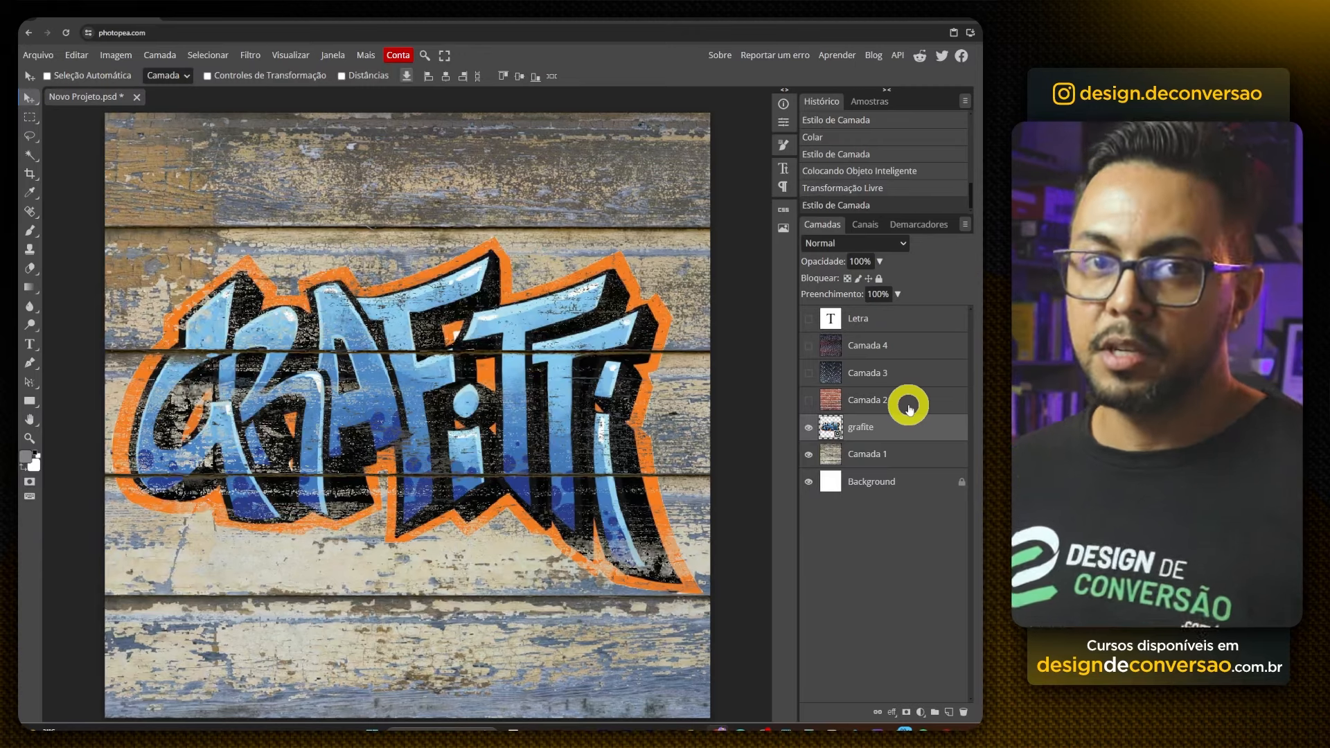
Show the brick layer, move the graffiti layer directly below the text layer, and nudge the artwork slightly on the canvas.
{"action": "left_click", "coordinate": [808, 400]}
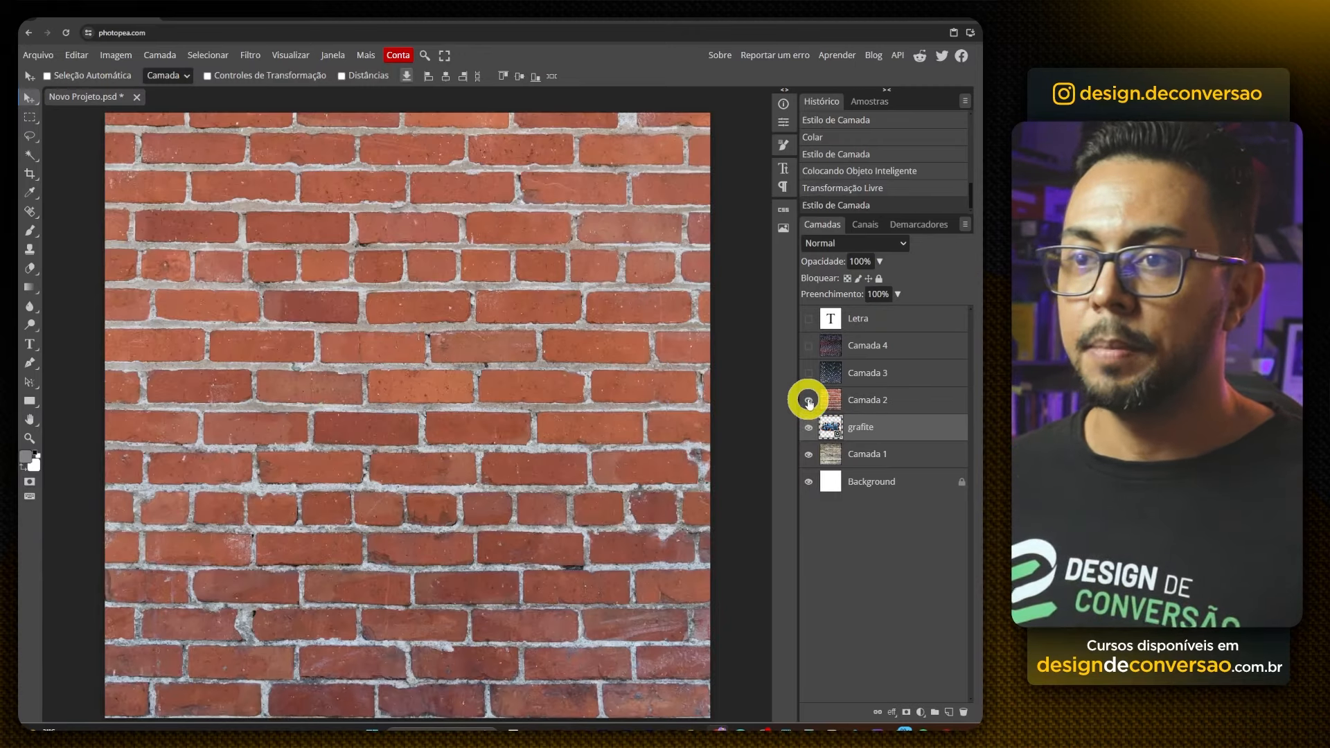
{"action": "left_click_drag", "start_coordinate": [908, 426], "coordinate": [901, 337]}
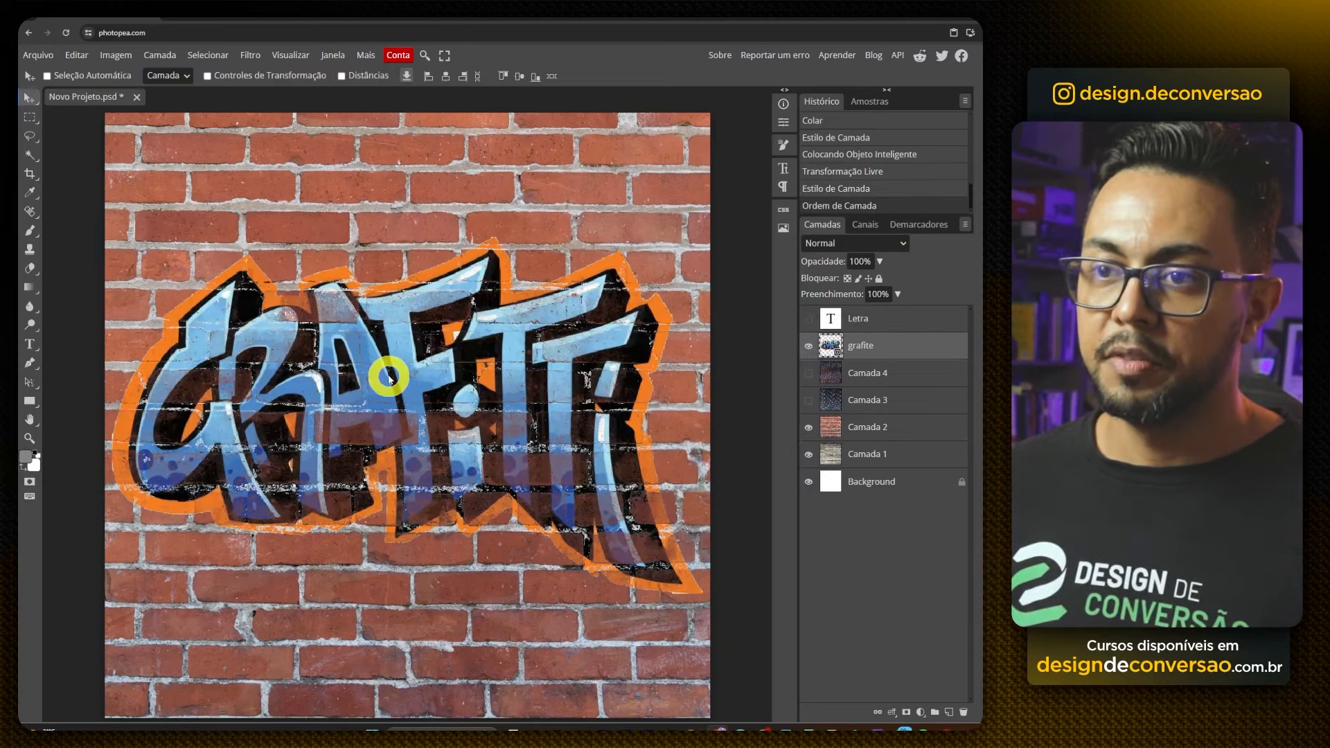
{"action": "mouse_move", "coordinate": [390, 379]}
{"action": "left_mouse_down"}
{"action": "mouse_move", "coordinate": [416, 381]}
{"action": "mouse_move", "coordinate": [388, 350]}
{"action": "mouse_move", "coordinate": [386, 380]}
{"action": "left_mouse_up"}
Adjust the graffiti's Blend If background thresholds for the brick to 67 / 109 for darks and 140 / 212 for lights, and apply.
{"action": "double_click", "coordinate": [901, 346]}
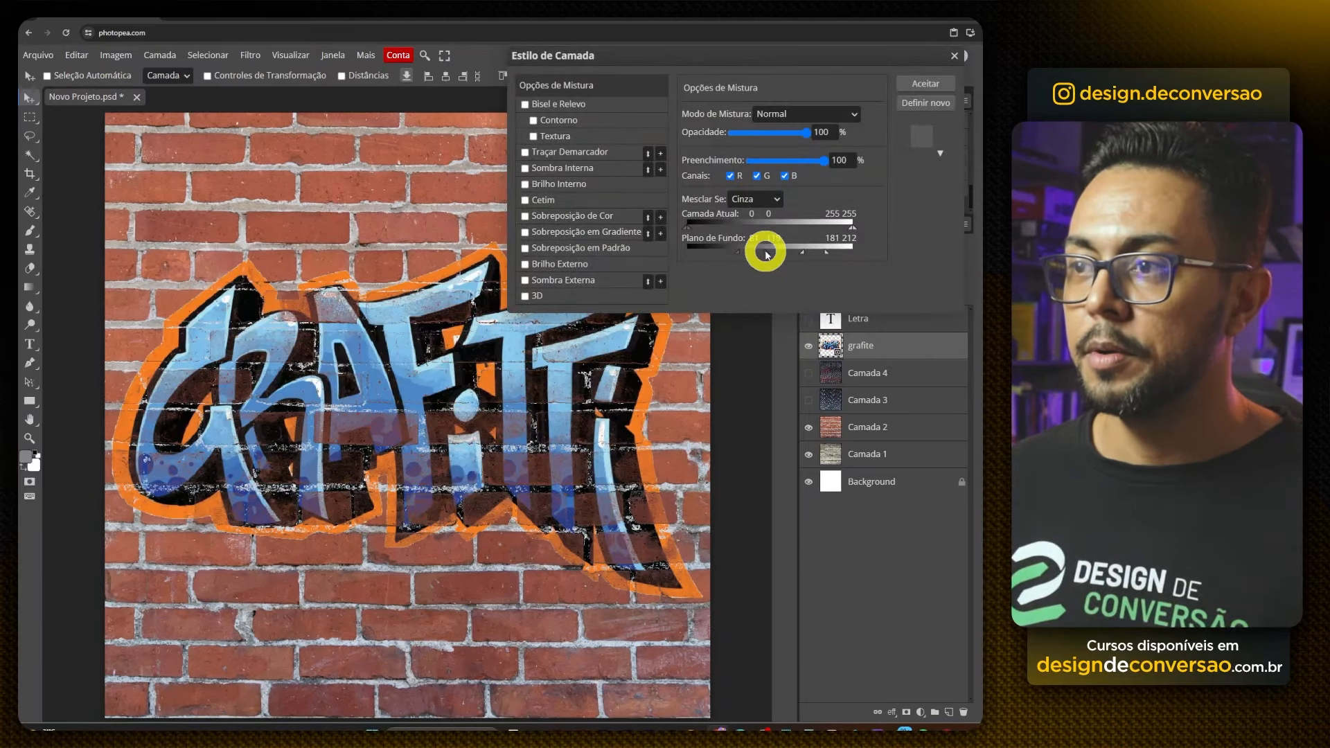
{"action": "left_click_drag", "start_coordinate": [767, 255], "coordinate": [726, 255]}
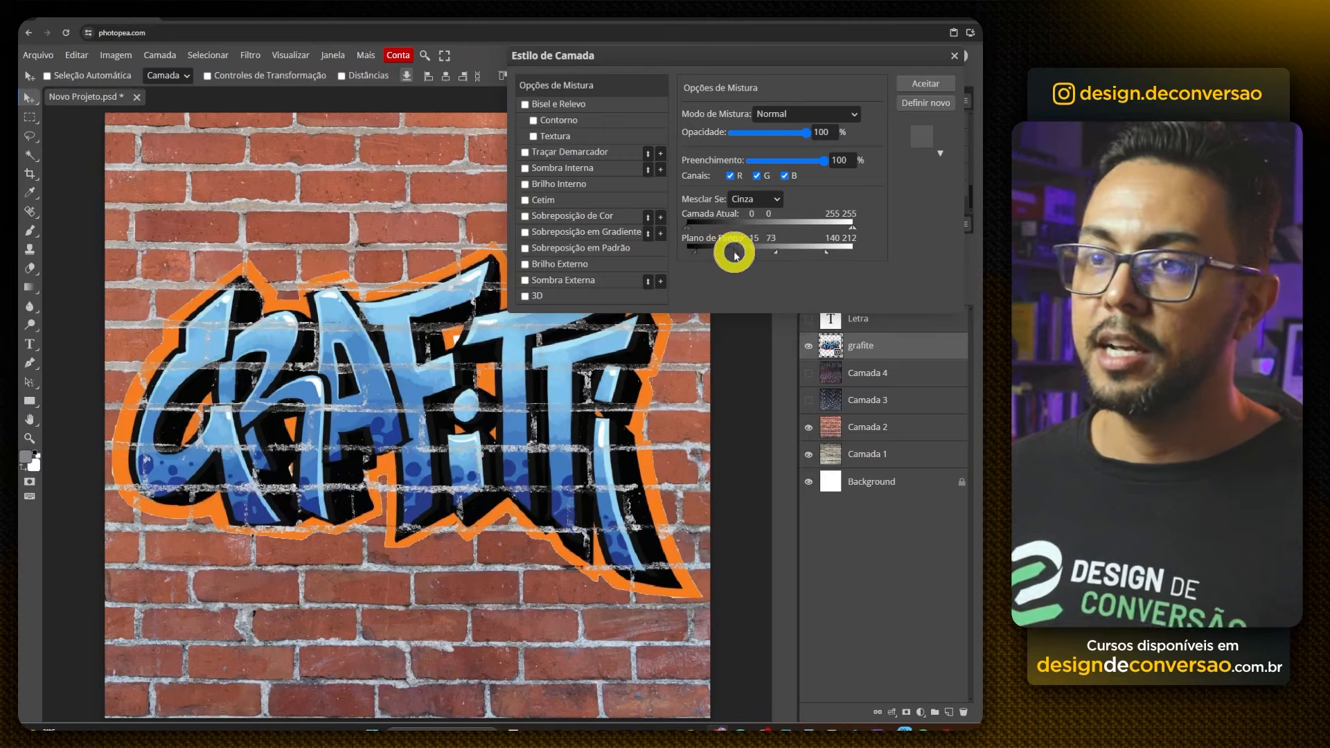
{"action": "left_click_drag", "start_coordinate": [745, 256], "coordinate": [732, 255]}
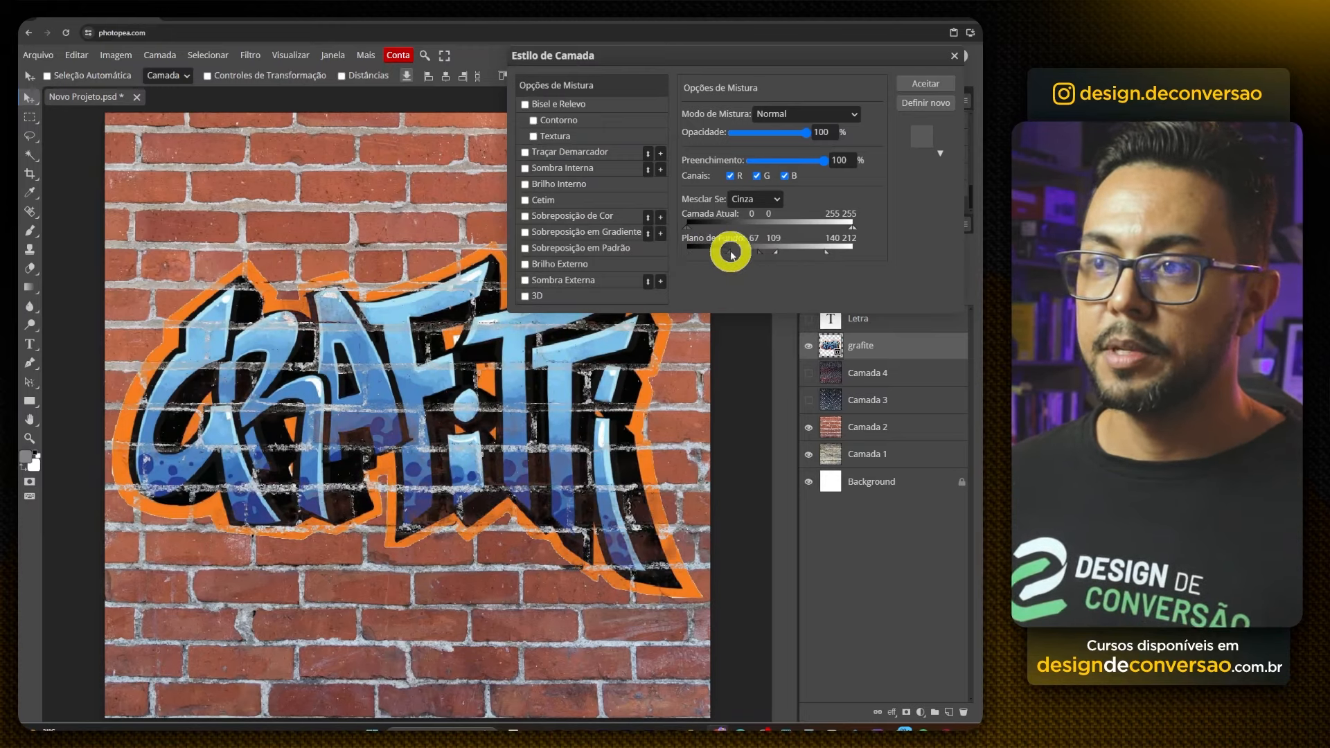
{"action": "key", "text": "Return"}
Show the diamond-plate layer and set the graffiti's Blend If background thresholds to 0 / 54 for darks and 25 / 99 for lights.
{"action": "left_click", "coordinate": [809, 401]}
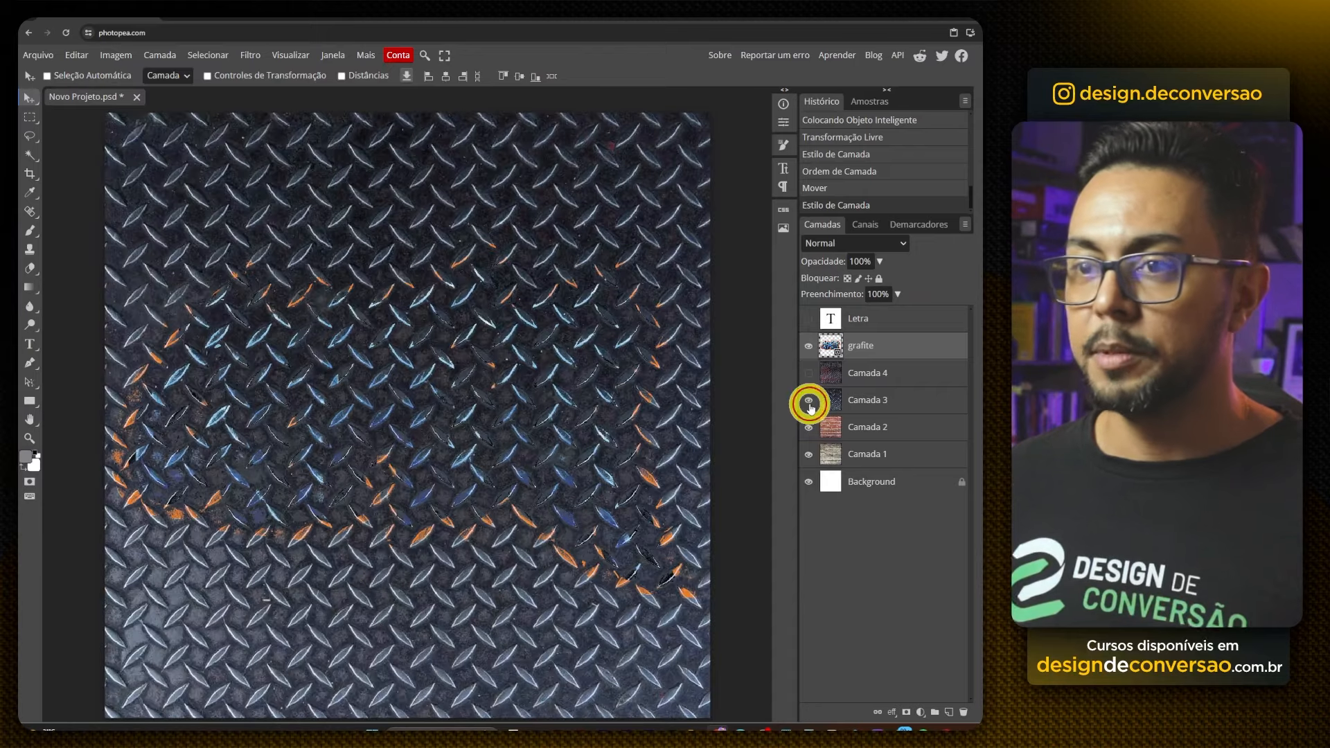
{"action": "double_click", "coordinate": [925, 344]}
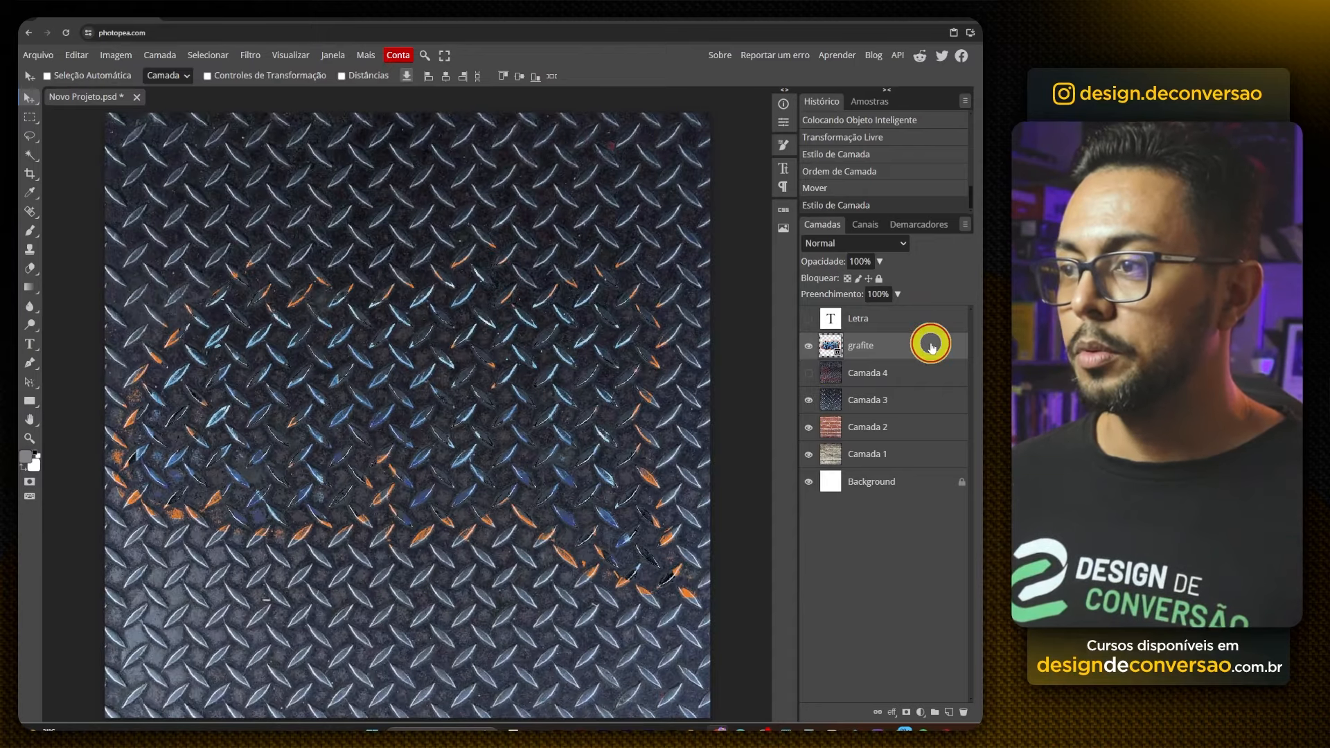
{"action": "left_click_drag", "start_coordinate": [736, 253], "coordinate": [630, 254]}
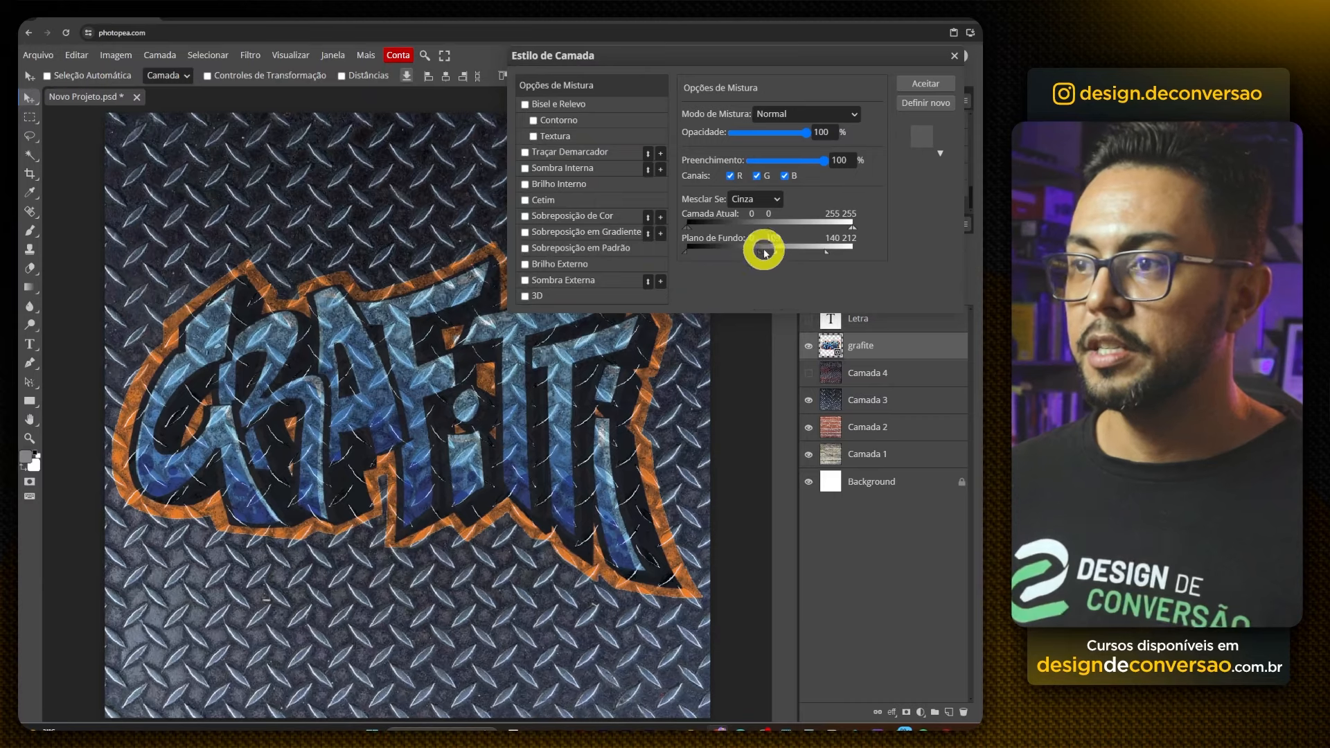
{"action": "left_click", "coordinate": [763, 253]}
{"action": "left_click_drag", "start_coordinate": [777, 256], "coordinate": [685, 258]}
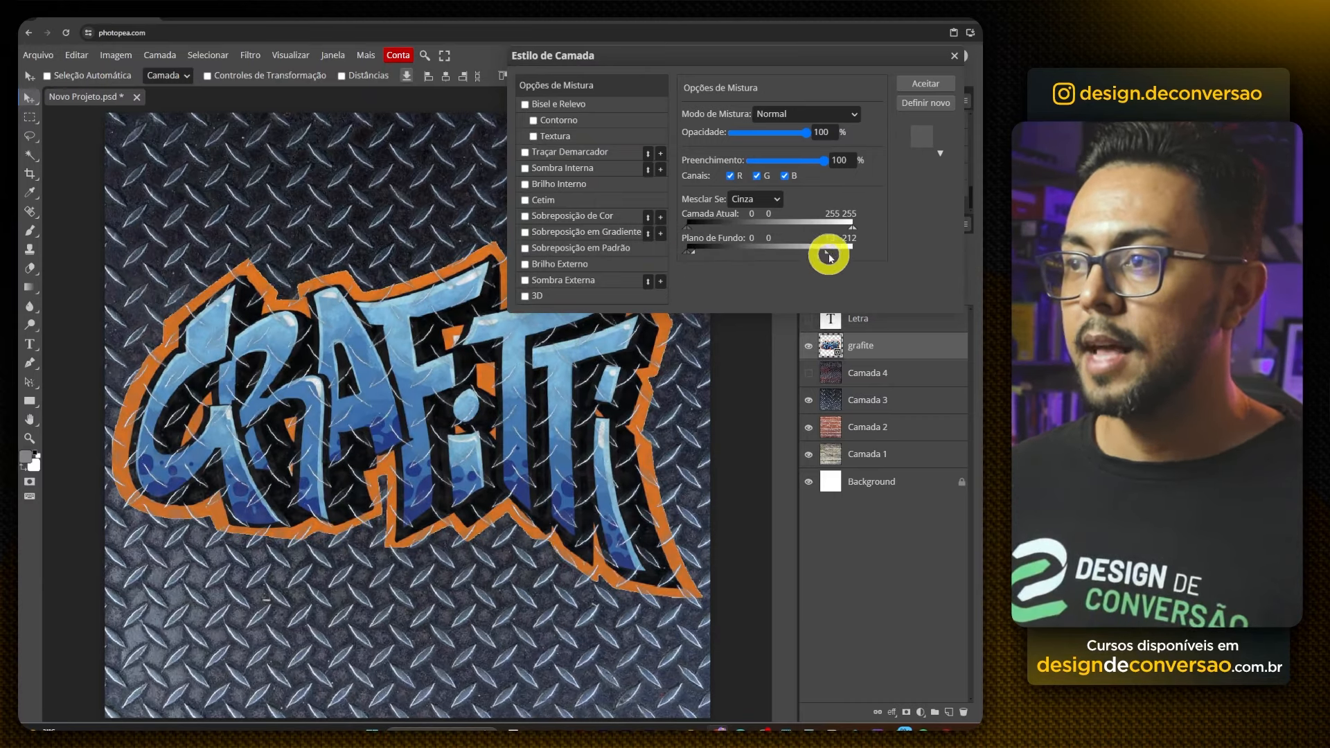
{"action": "left_click_drag", "start_coordinate": [827, 254], "coordinate": [688, 251]}
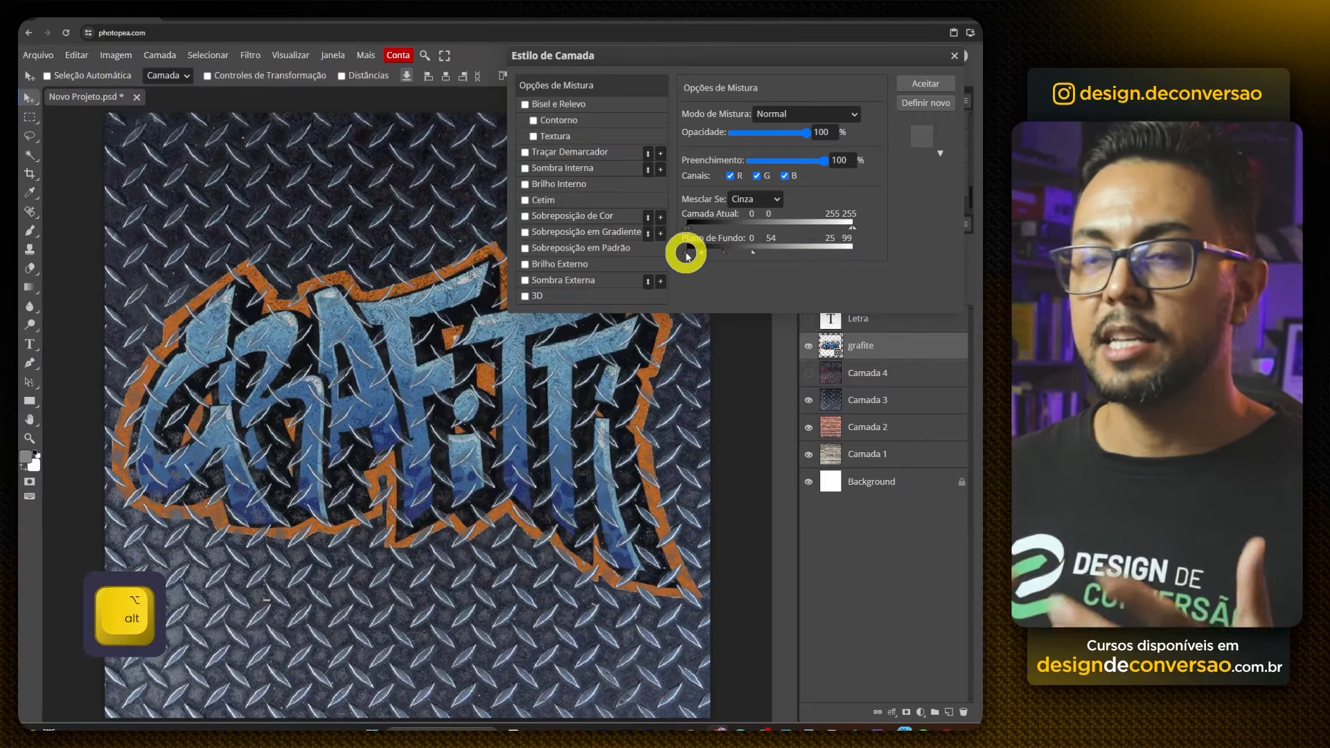
{"action": "left_click", "coordinate": [926, 84]}
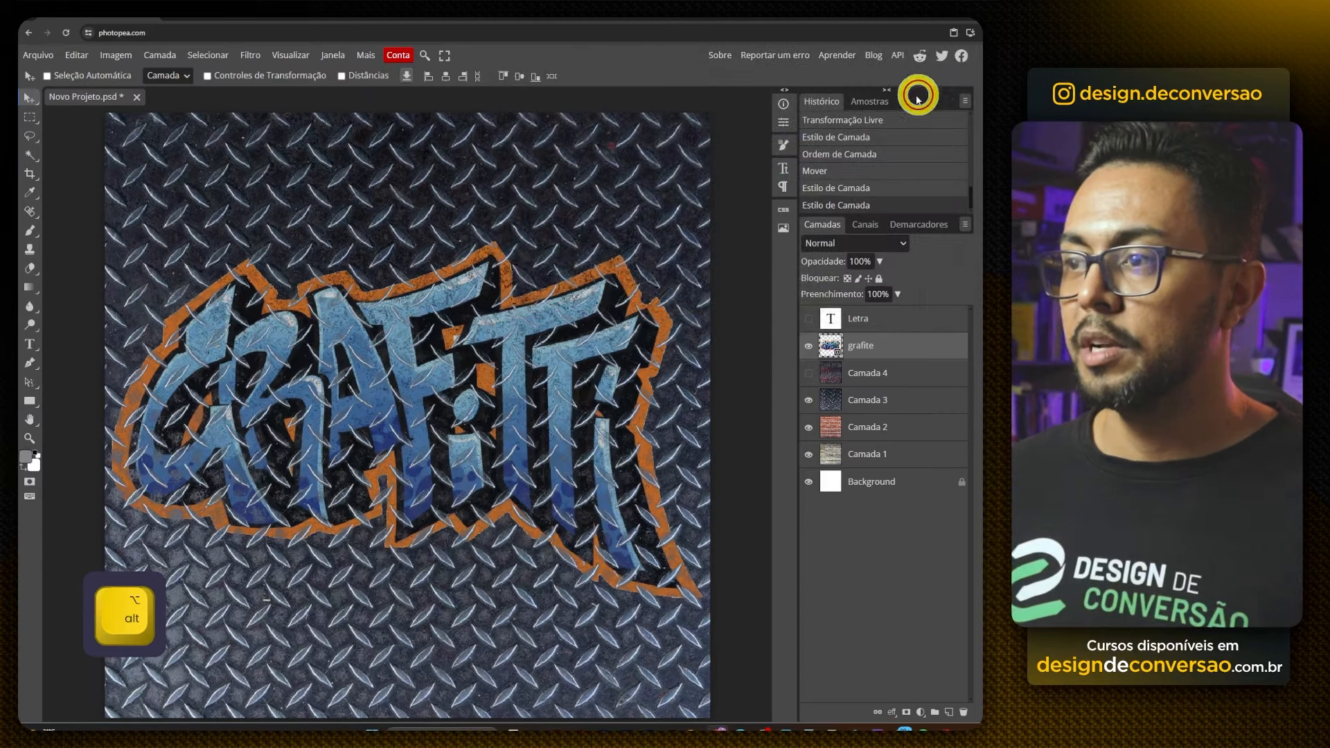
Show the red metal grate layer and fine-tune the graffiti's light Blend If background threshold.
{"action": "left_click", "coordinate": [808, 374]}
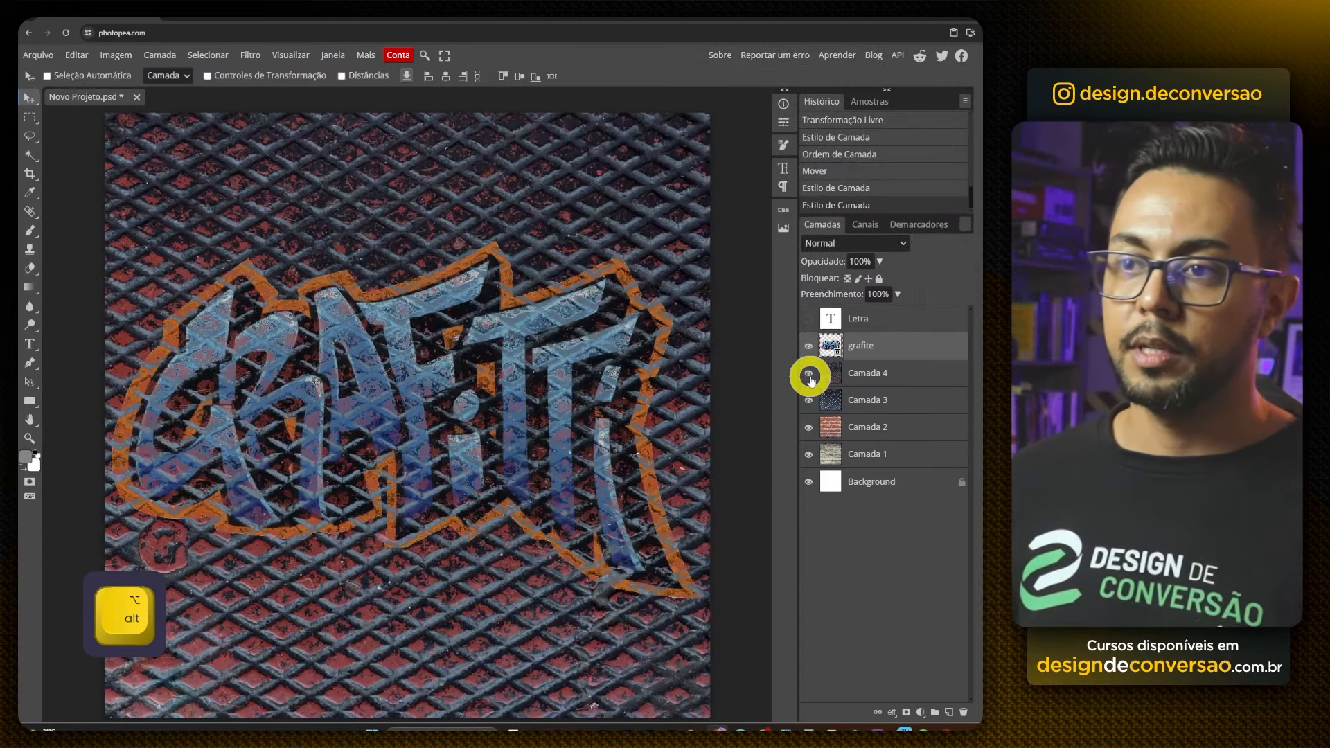
{"action": "double_click", "coordinate": [911, 346]}
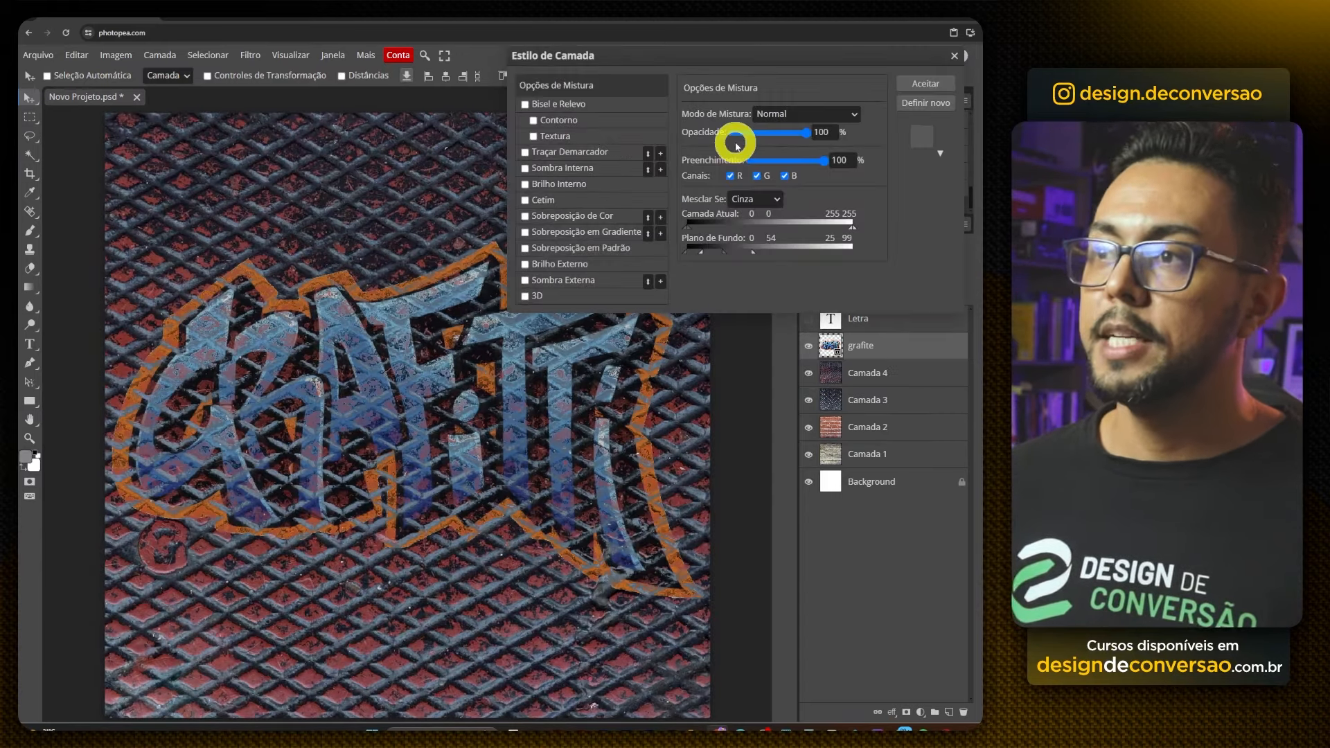
{"action": "mouse_move", "coordinate": [753, 253]}
{"action": "left_mouse_down"}
{"action": "mouse_move", "coordinate": [777, 255]}
{"action": "mouse_move", "coordinate": [707, 253]}
{"action": "mouse_move", "coordinate": [748, 251]}
{"action": "mouse_move", "coordinate": [709, 255]}
{"action": "mouse_move", "coordinate": [746, 261]}
{"action": "left_mouse_up"}
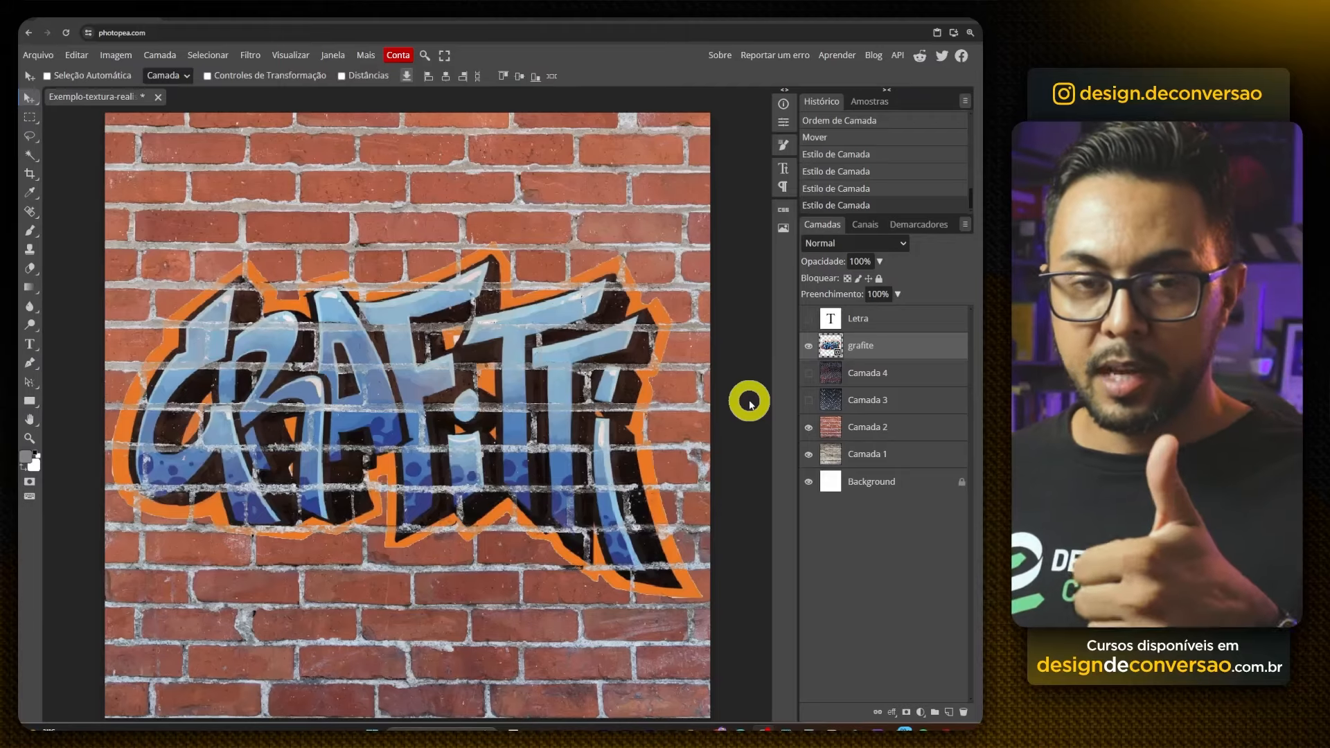
Export the brick graffiti artwork as Exemplo-textura-realista-v2.jpg at 1080 × 1080 px and 70% quality into the Arte folder.
{"action": "left_click", "coordinate": [40, 55]}
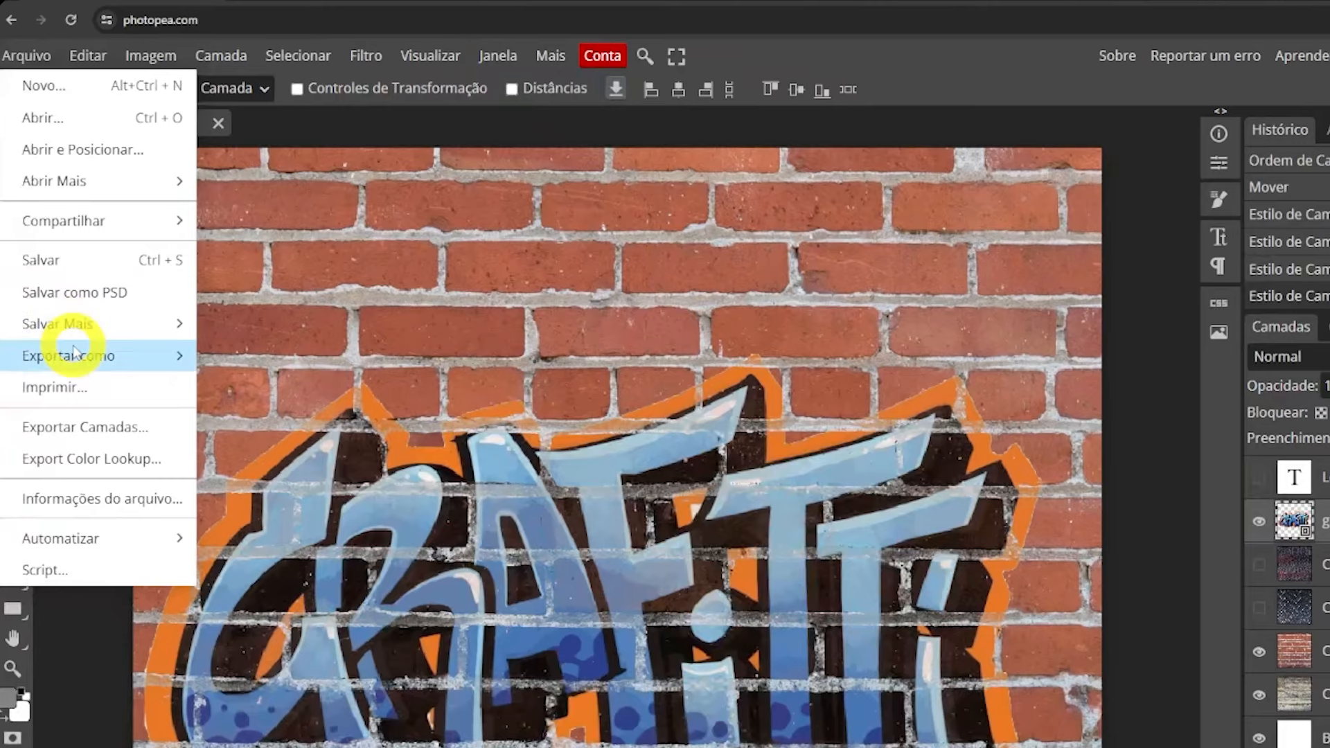
{"action": "mouse_move", "coordinate": [67, 241]}
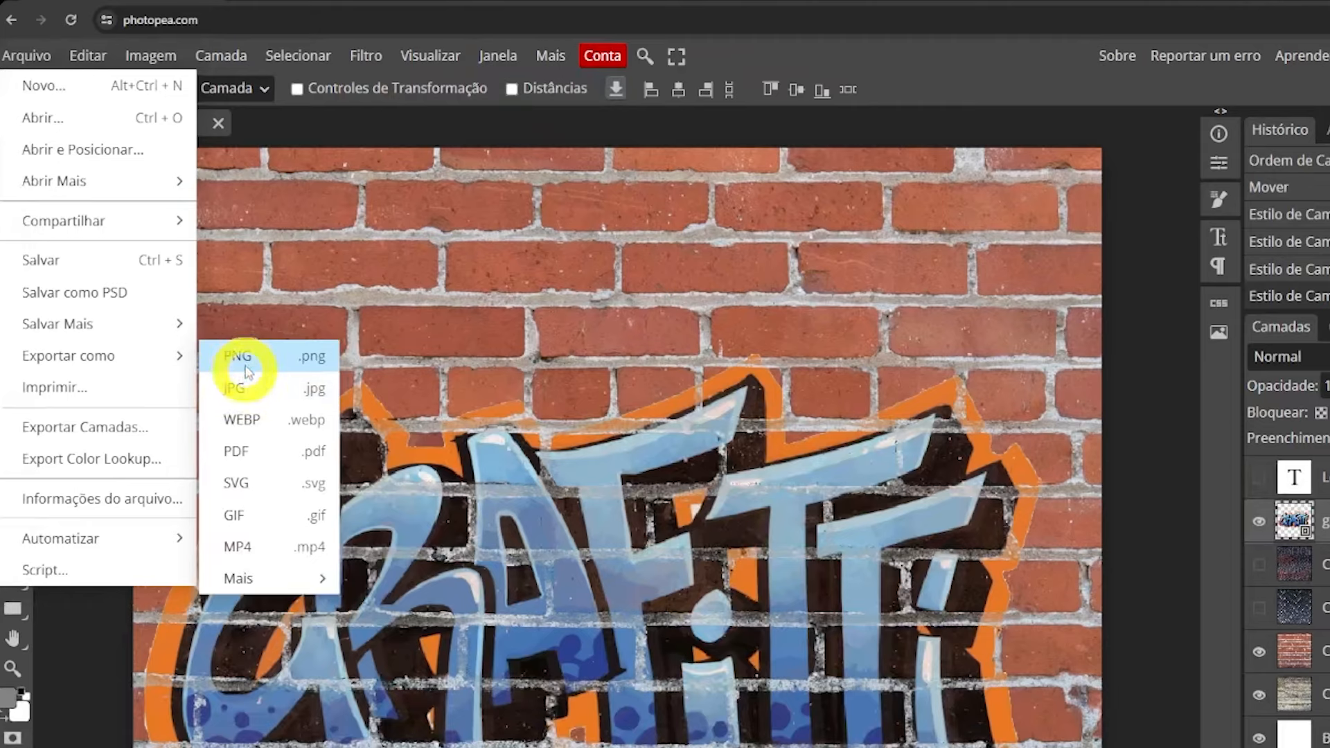
{"action": "left_click", "coordinate": [236, 389]}
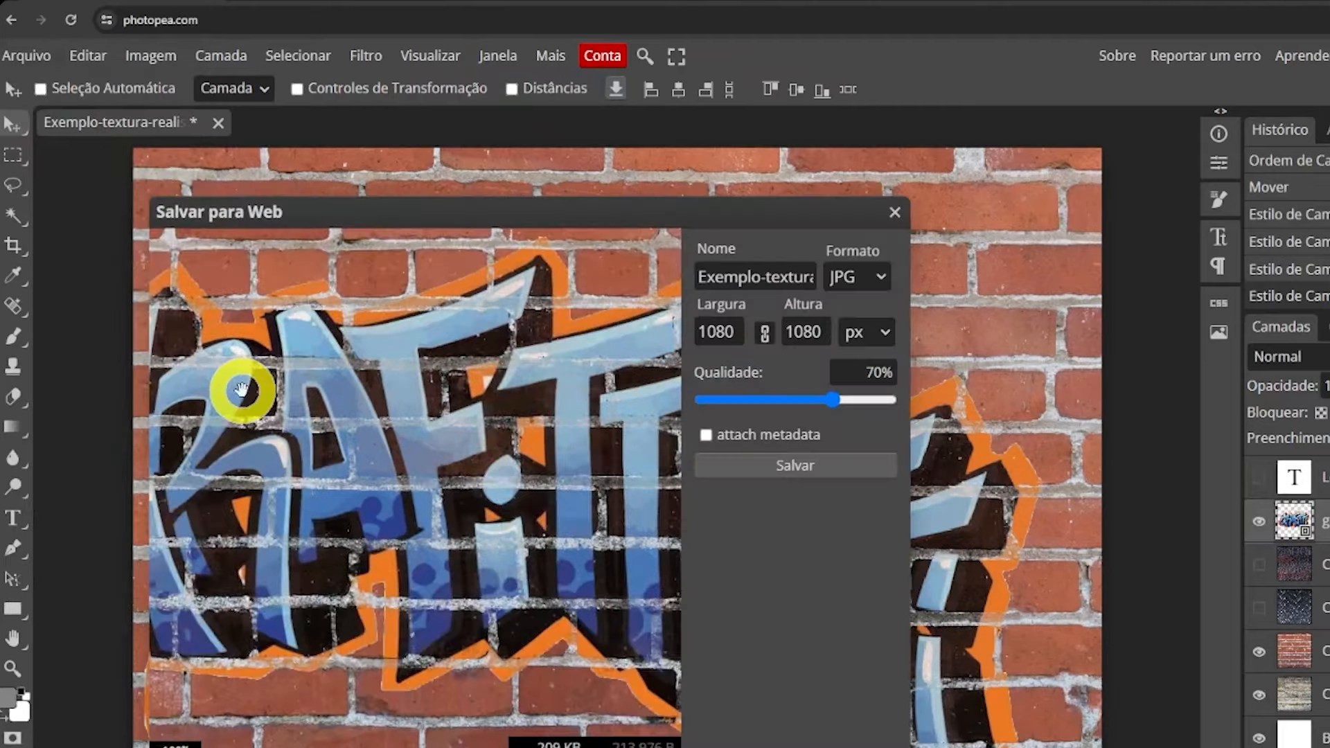
{"action": "left_click", "coordinate": [792, 468]}
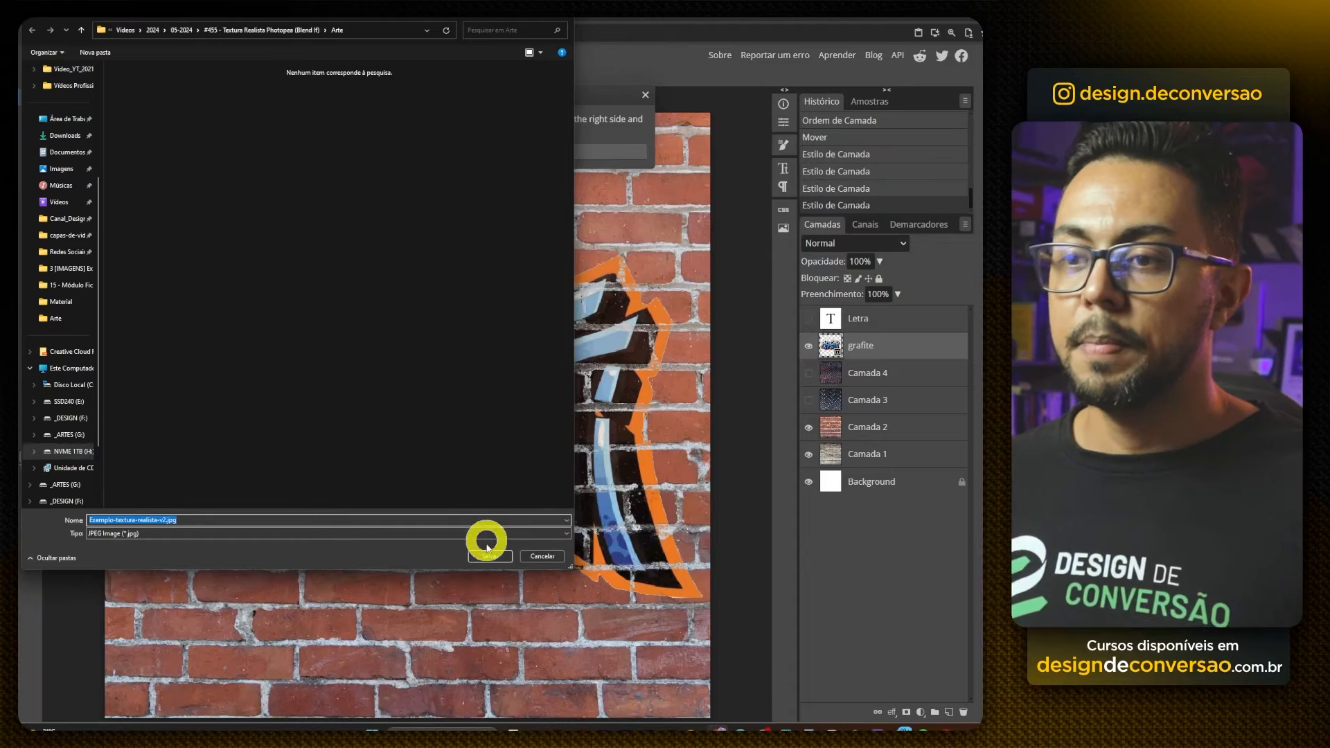
{"action": "left_click", "coordinate": [488, 556]}
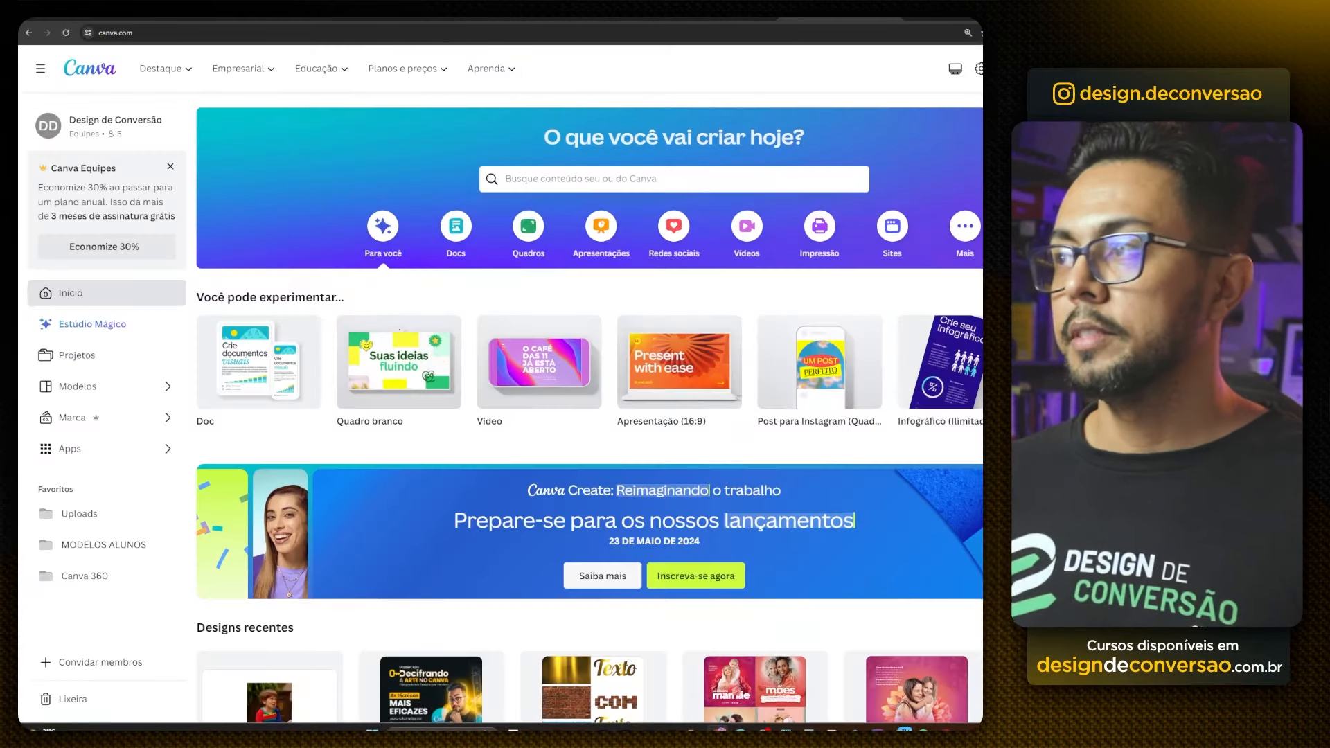
Switch to Canva and create a new custom-size design of 1080 × 1080 px.
{"action": "left_click", "coordinate": [876, 71]}
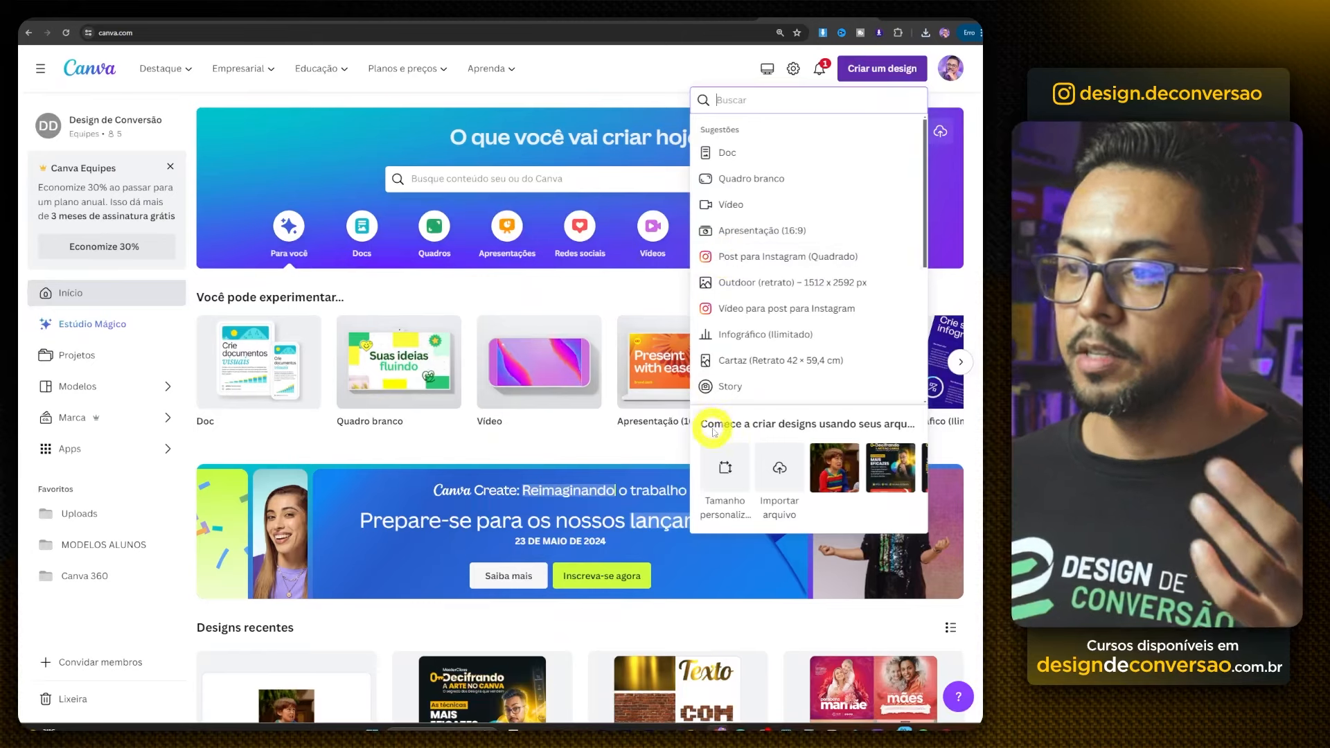
{"action": "left_click", "coordinate": [714, 469]}
{"action": "type", "text": "1080"}
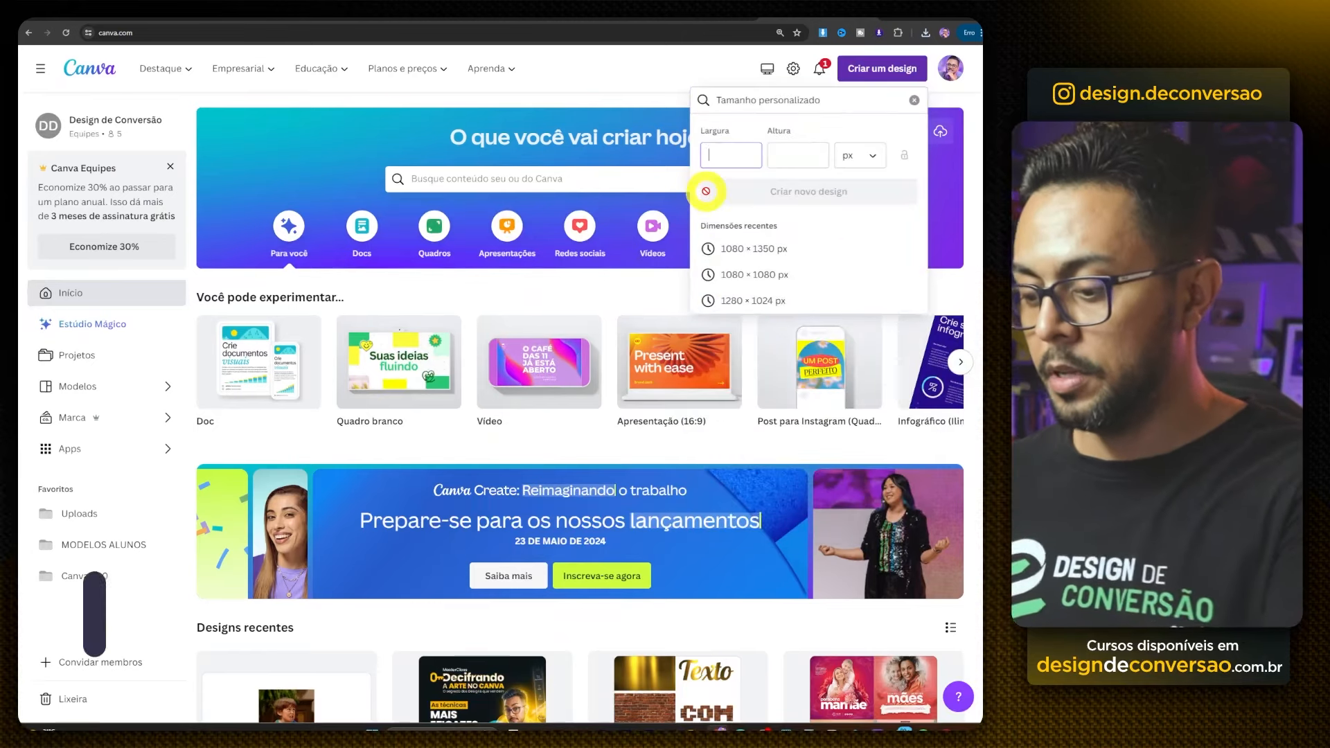
{"action": "left_click", "coordinate": [786, 157]}
{"action": "type", "text": "1080"}
{"action": "left_click", "coordinate": [790, 188]}
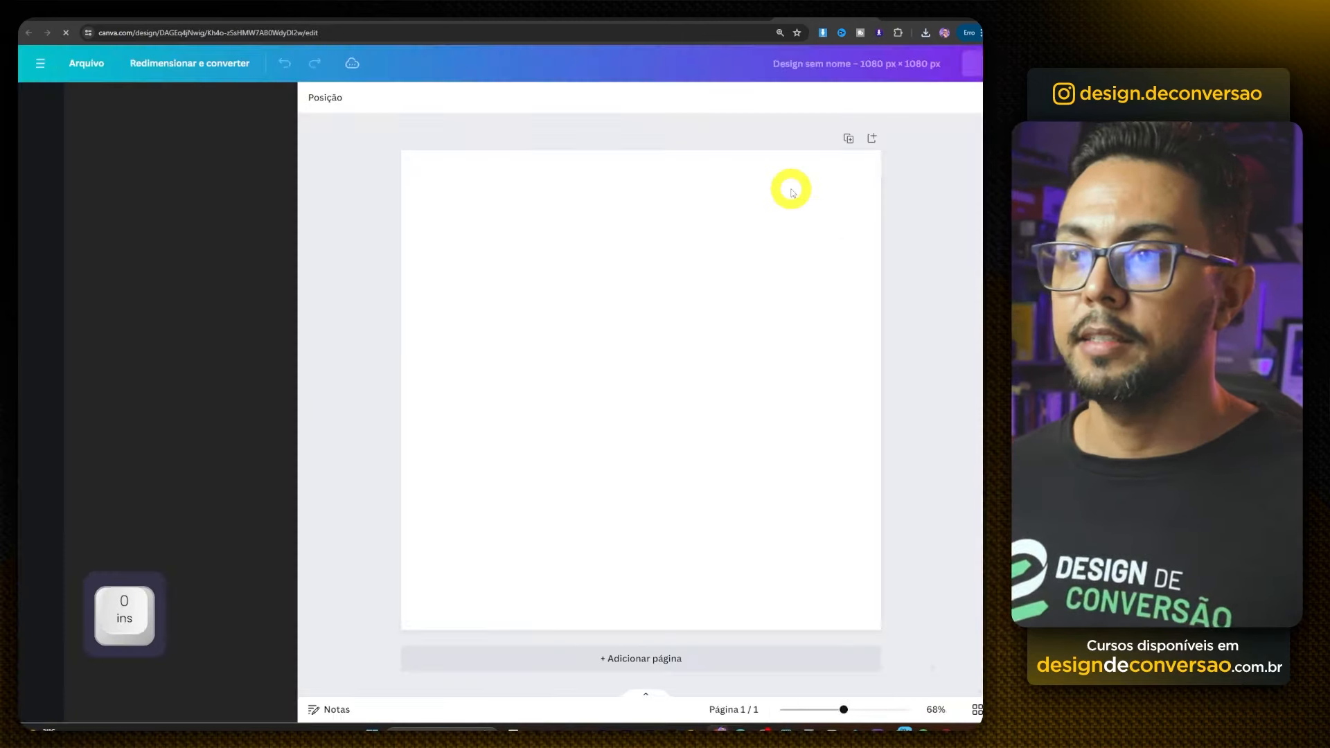
Upload Exemplo-textura-realista-v2.jpg to the design's uploads and place it on the blank page.
{"action": "left_click", "coordinate": [39, 288]}
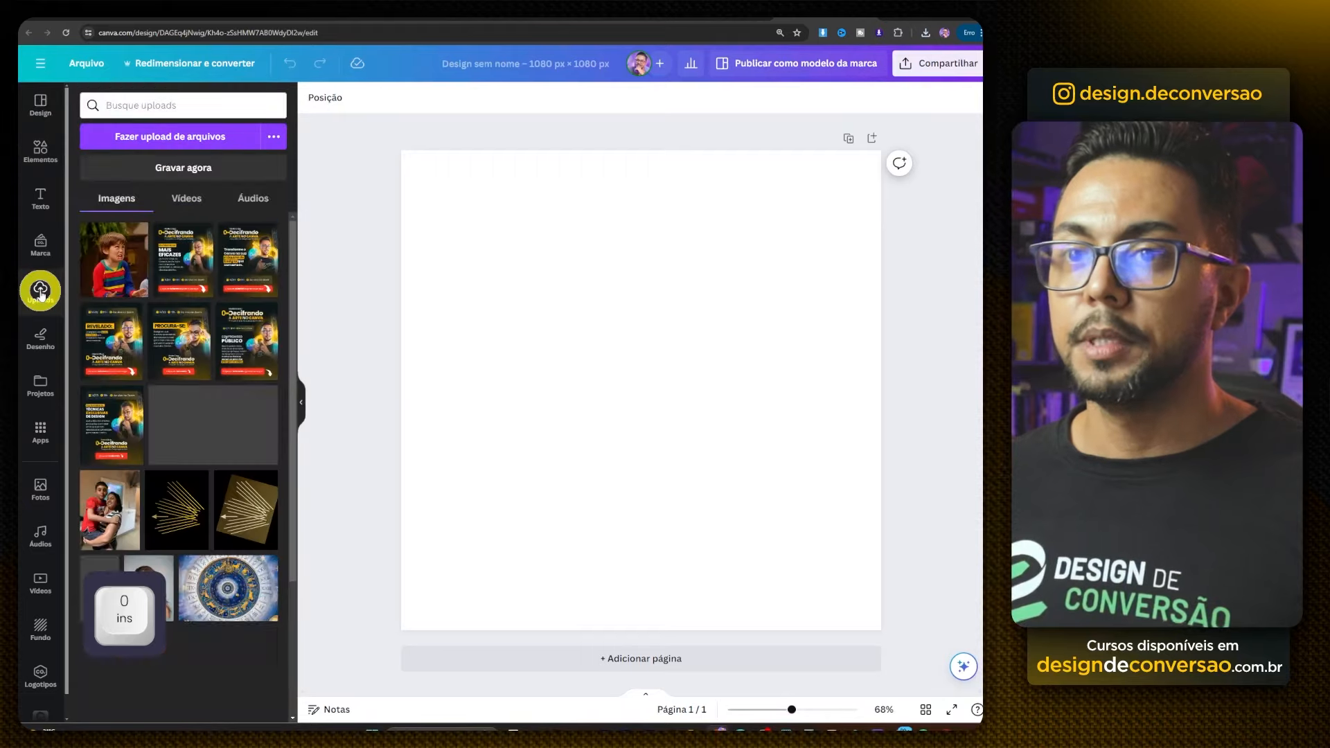
{"action": "left_click", "coordinate": [164, 135]}
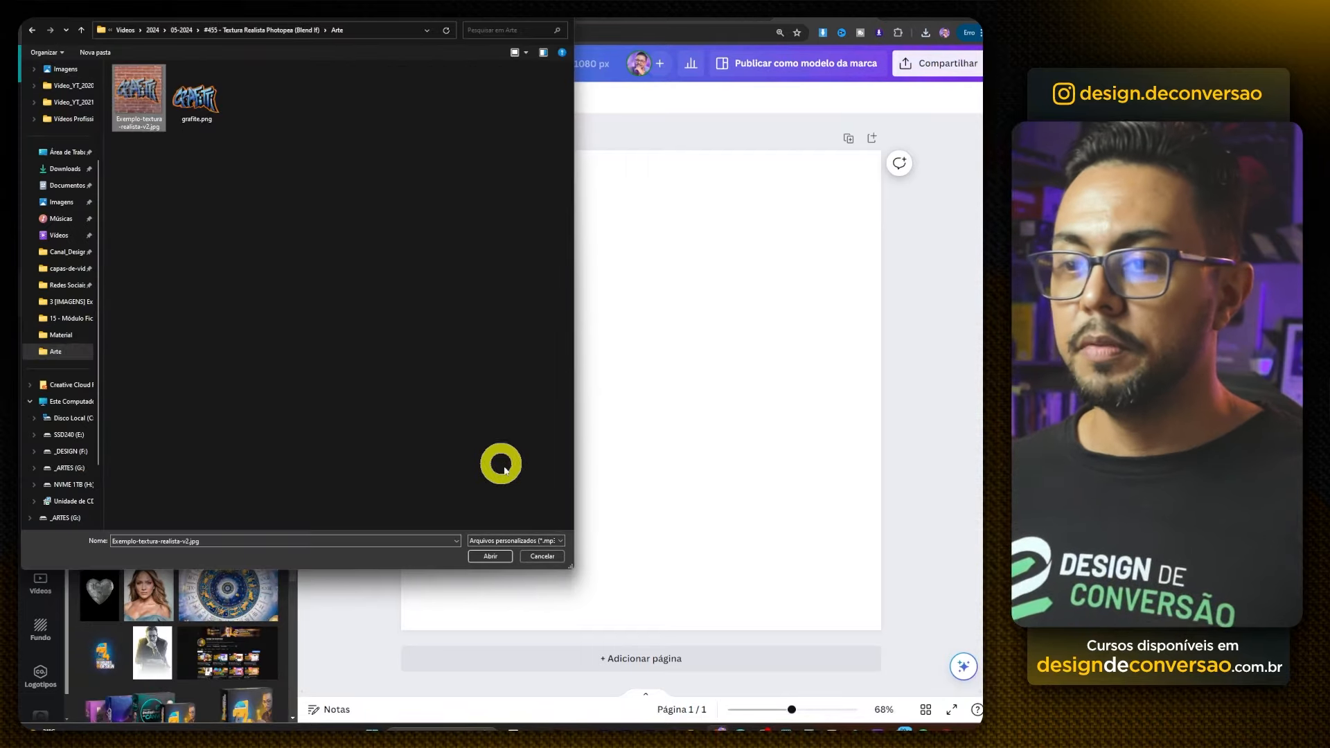
{"action": "left_click", "coordinate": [489, 557]}
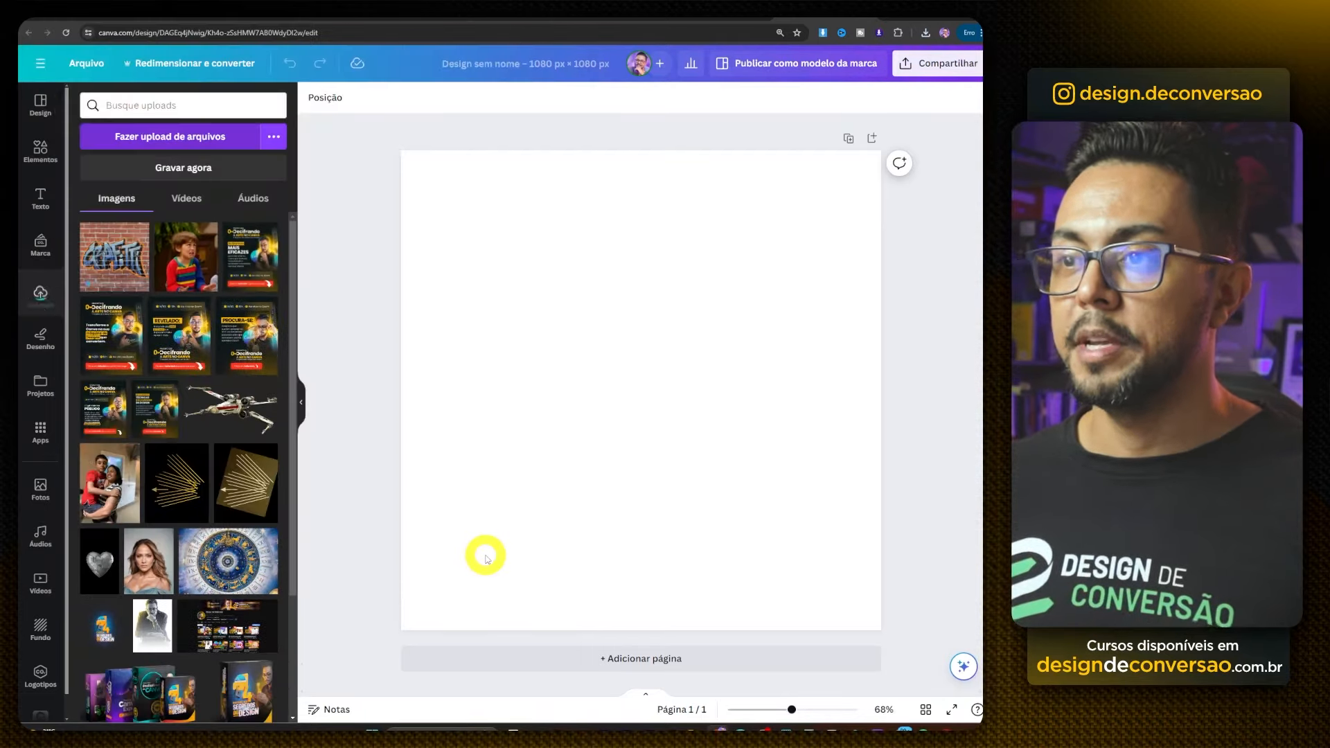
{"action": "left_click", "coordinate": [109, 262]}
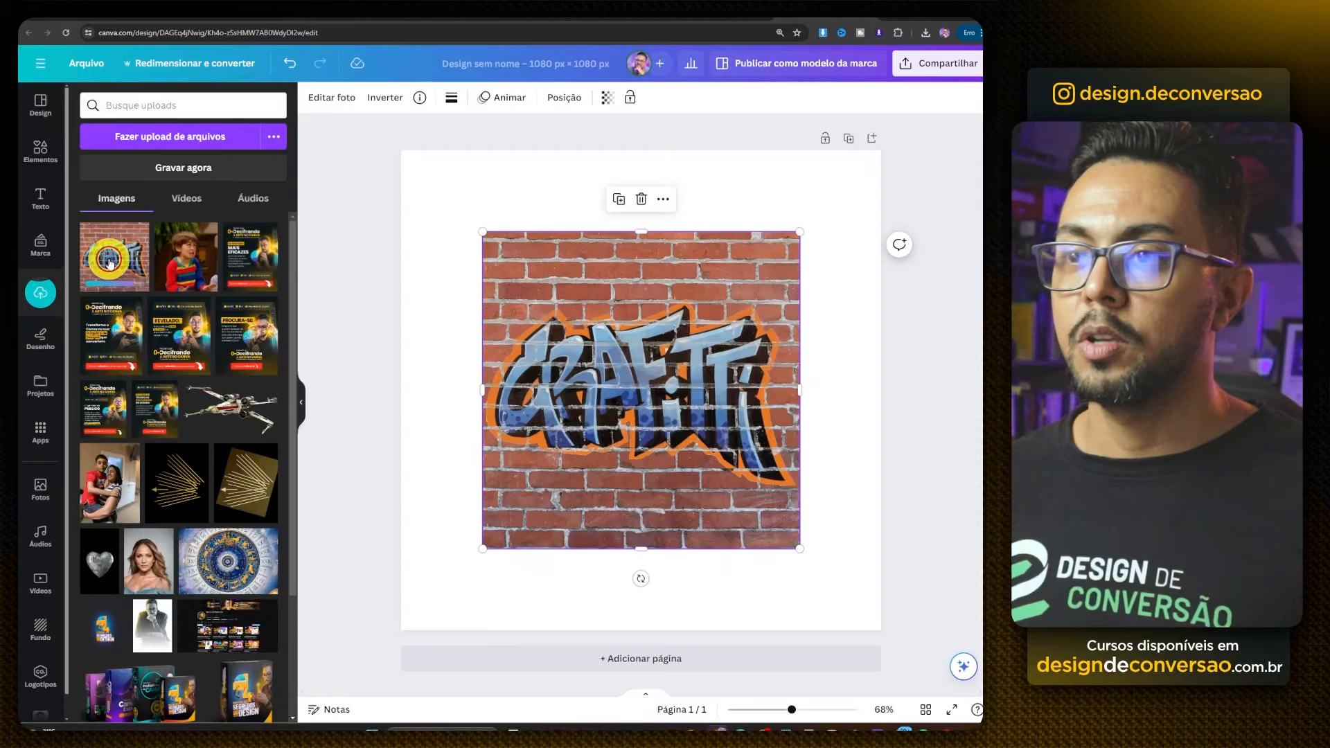
Set the placed graffiti image as the page background and select it.
{"action": "right_click", "coordinate": [615, 298]}
{"action": "left_click", "coordinate": [686, 600]}
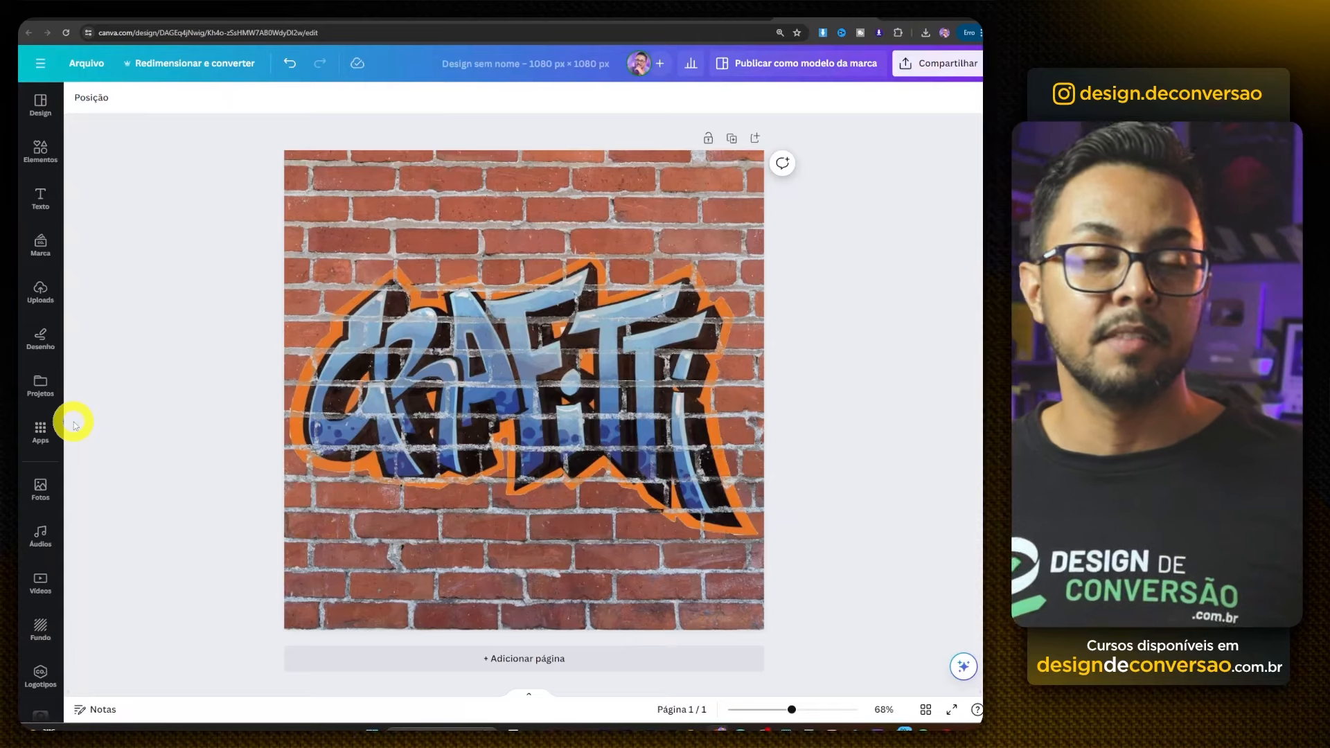
{"action": "left_click", "coordinate": [420, 342]}
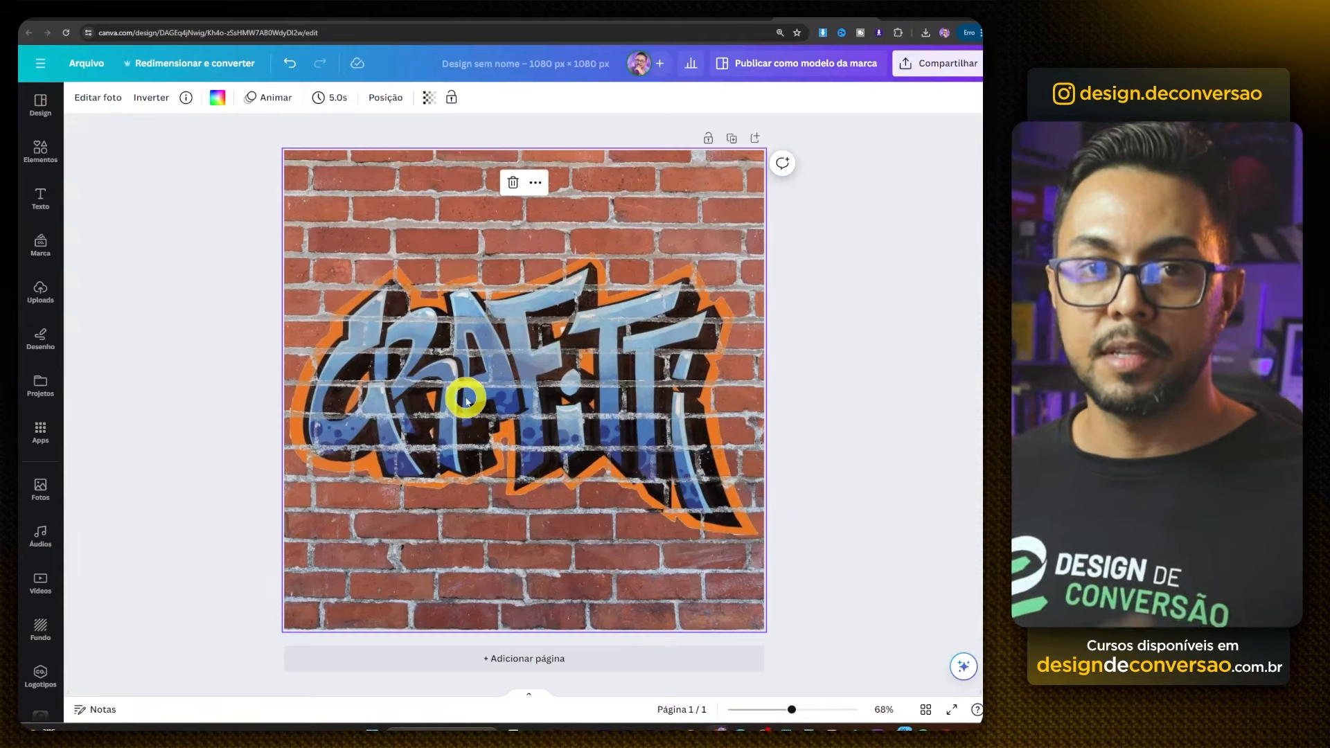